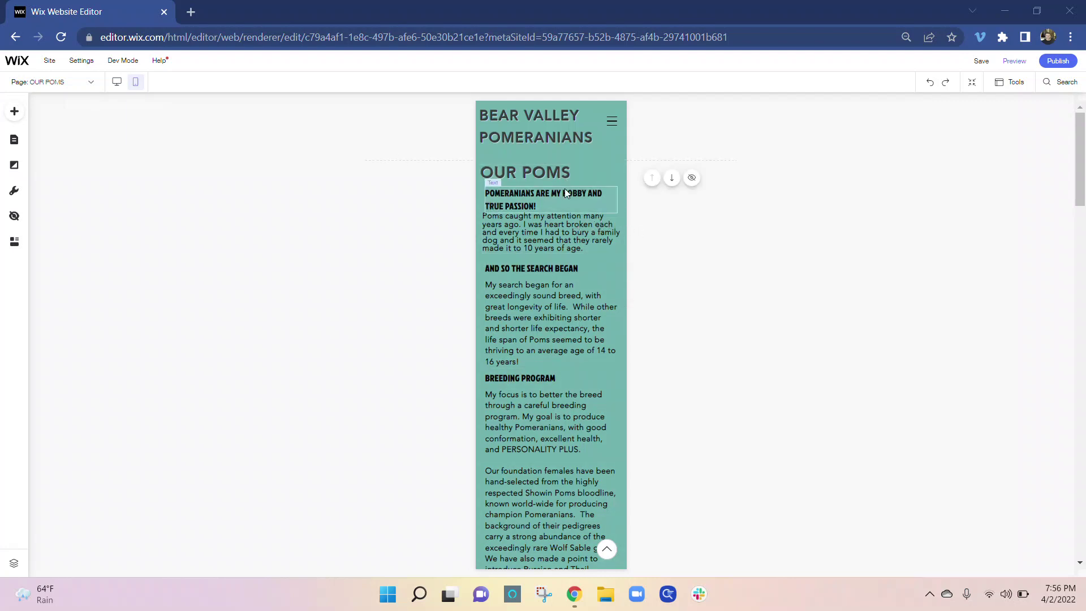
# - Open the mobile menu for editing from the header's hamburger icon
pyautogui.scroll(-2, 548, 236)
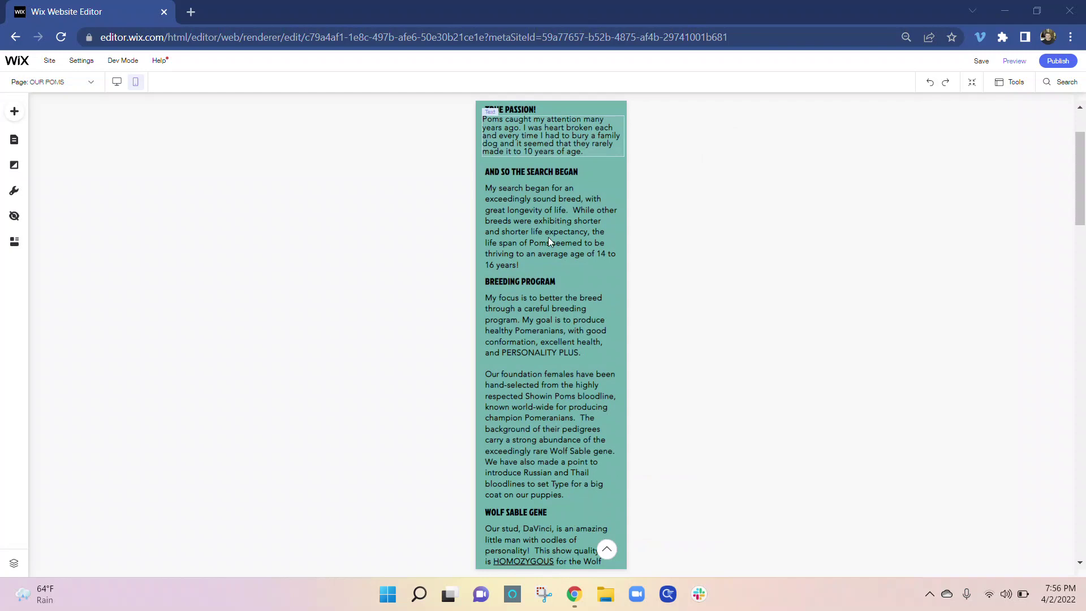
pyautogui.scroll(-10, 548, 236)
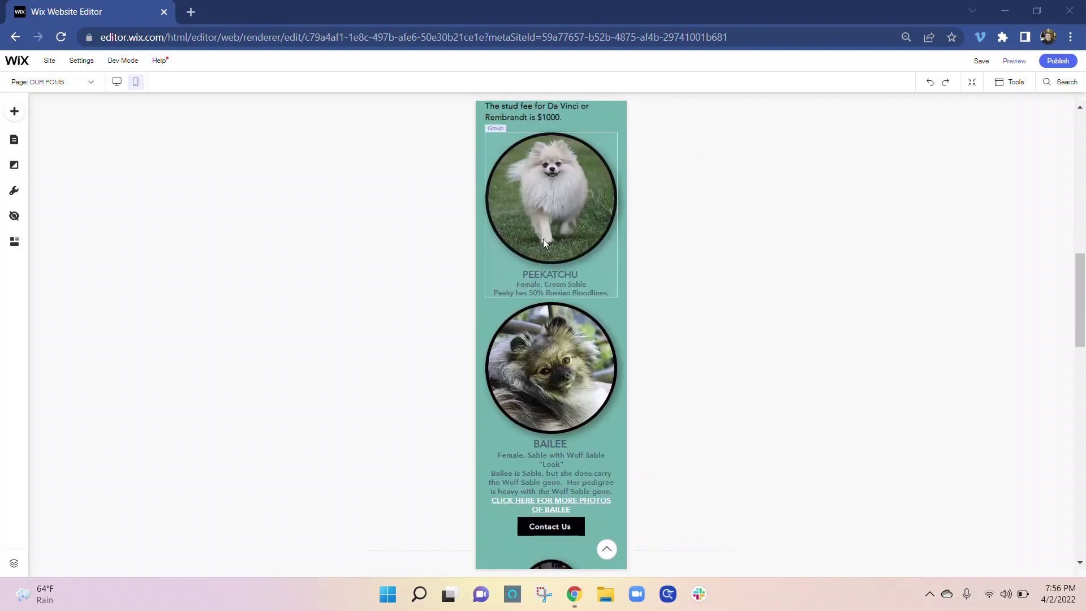
pyautogui.scroll(-10, 544, 242)
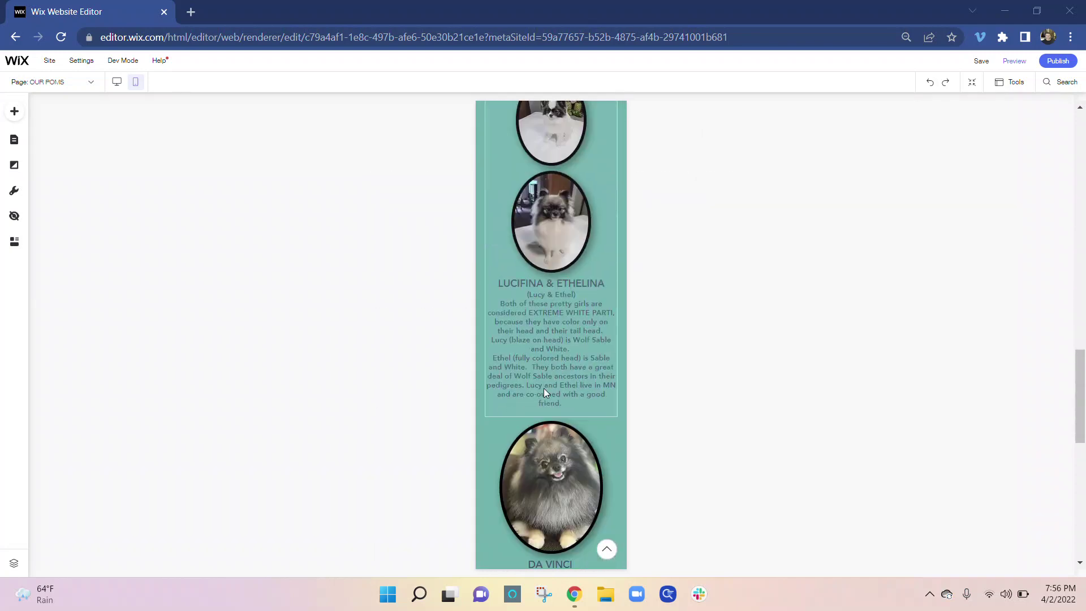
pyautogui.scroll(-10, 544, 392)
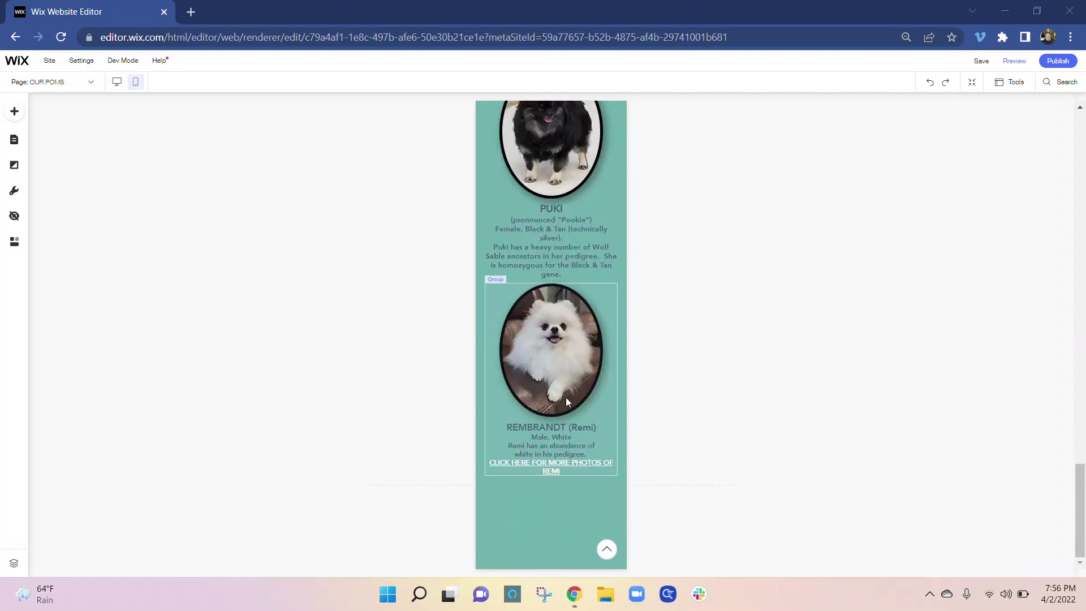
pyautogui.scroll(15, 531, 241)
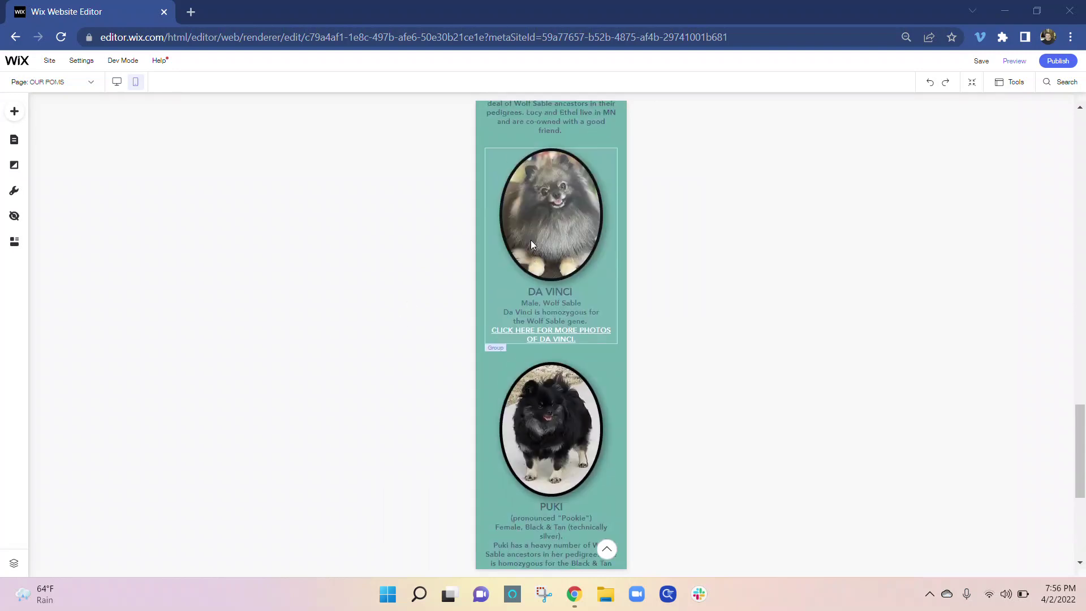
pyautogui.scroll(10, 546, 243)
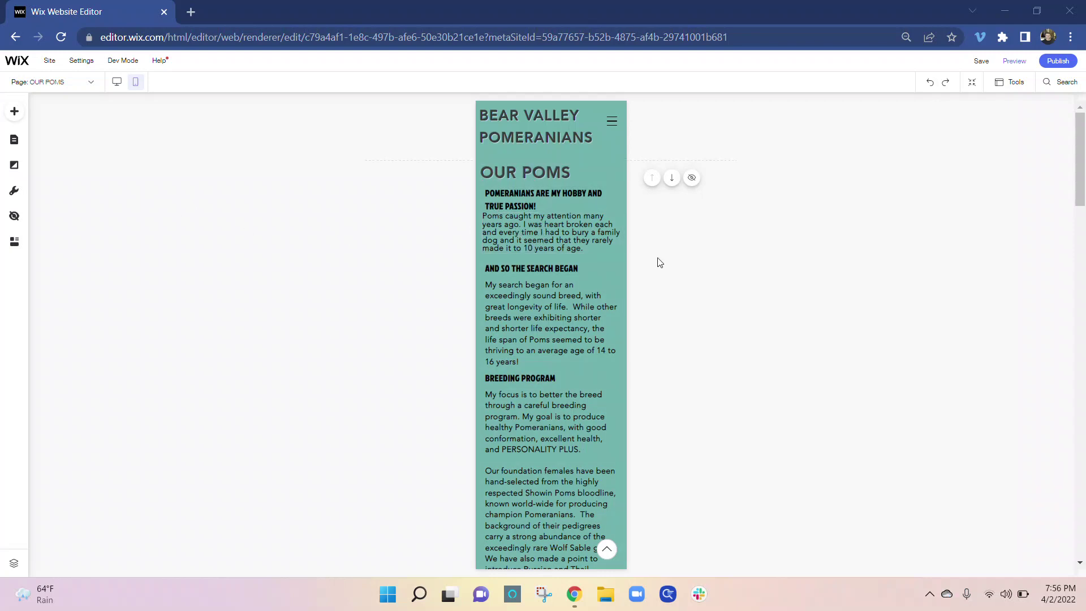
pyautogui.click(618, 120)
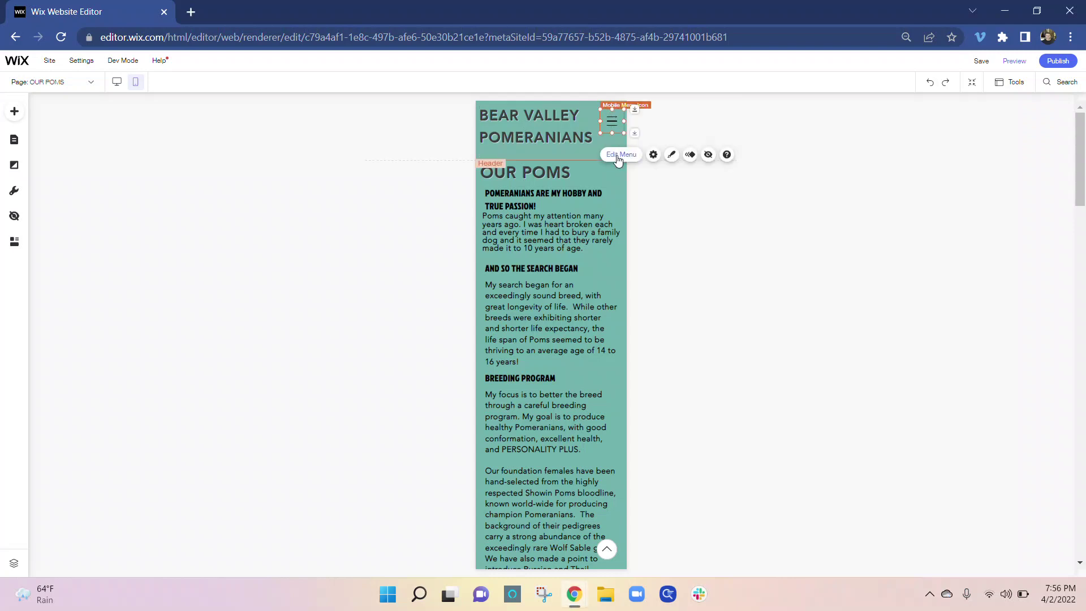
pyautogui.click(619, 155)
# - Move the menu's page links slightly lower and bring up the Menu Design settings
pyautogui.click(511, 199)
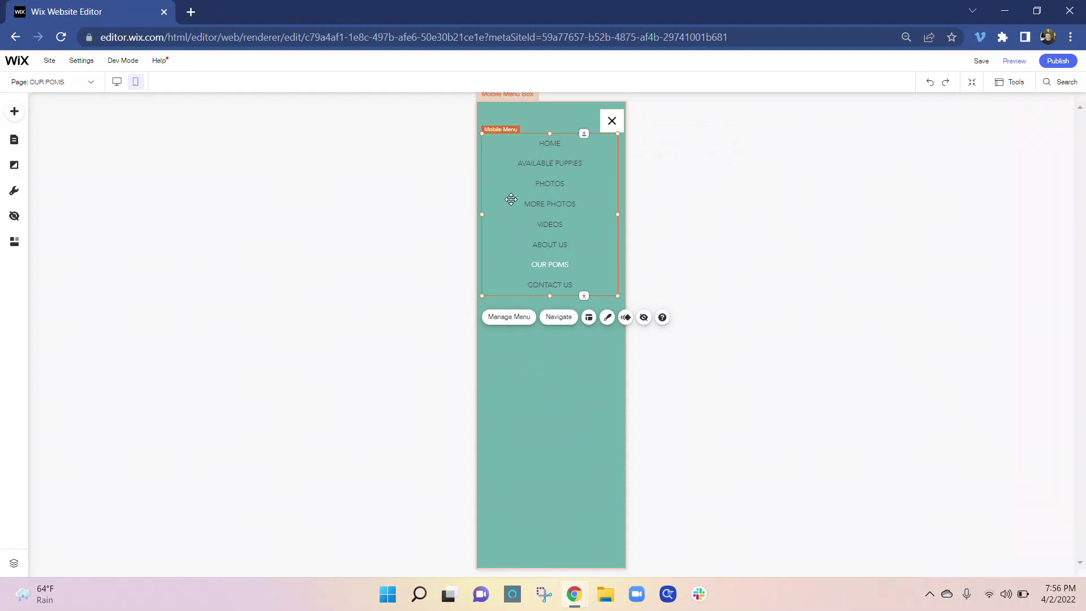
pyautogui.moveTo(593, 185); pyautogui.dragTo(593, 197)
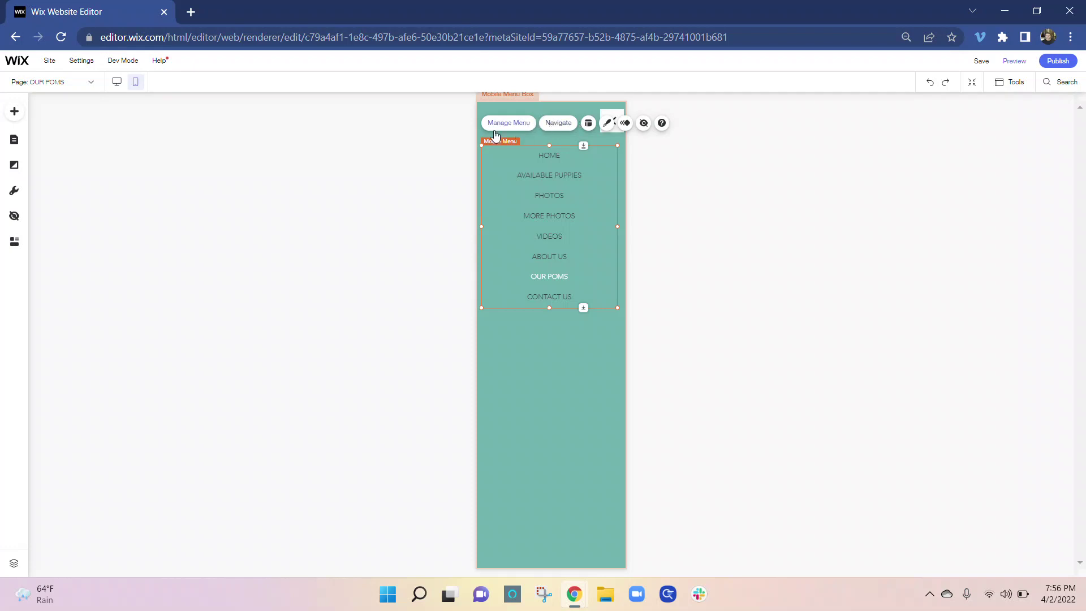
pyautogui.click(607, 122)
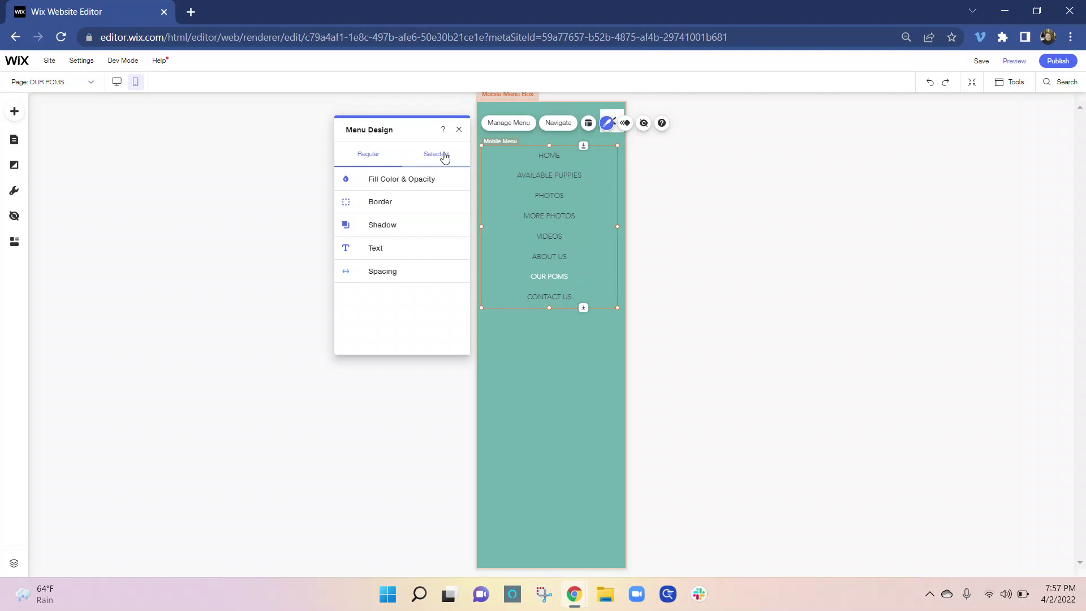
# - Review the menu's Regular and Selected fill colour settings and its animation choices, changing nothing
pyautogui.click(418, 181)
pyautogui.click(459, 154)
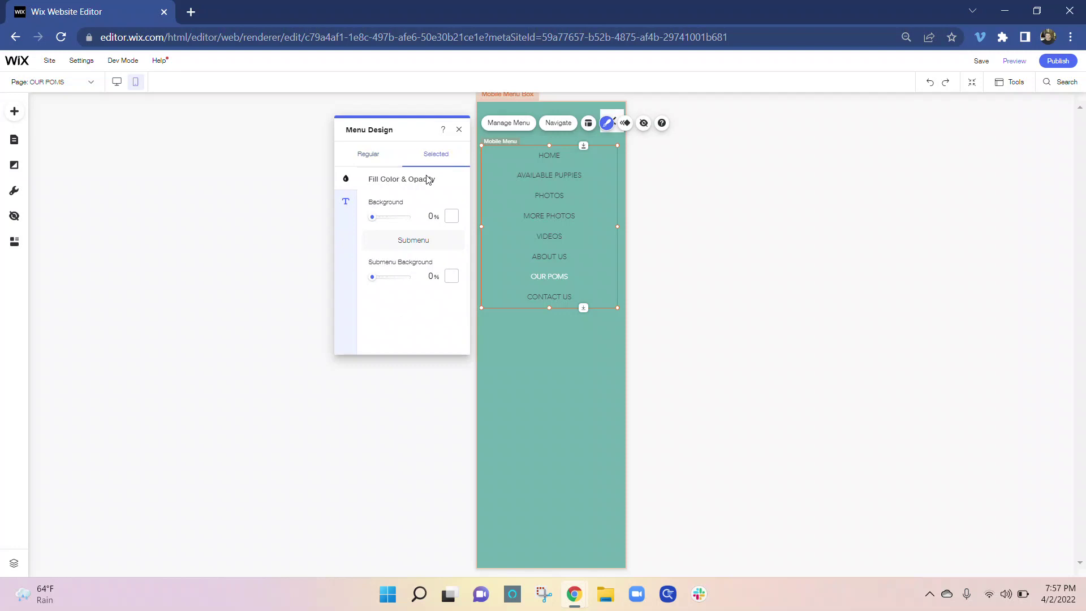
pyautogui.click(378, 159)
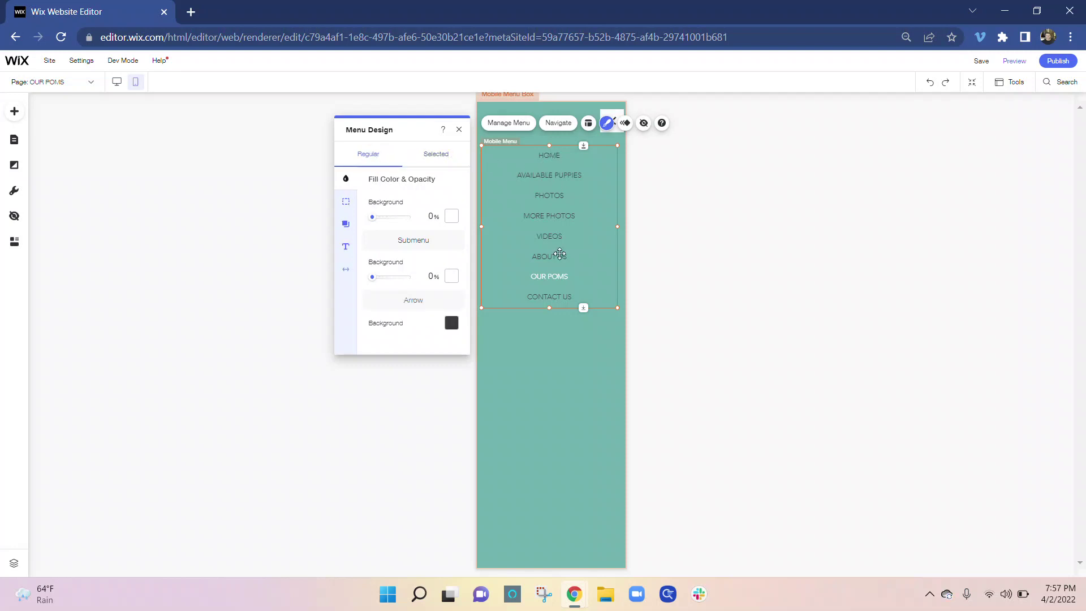
pyautogui.click(441, 153)
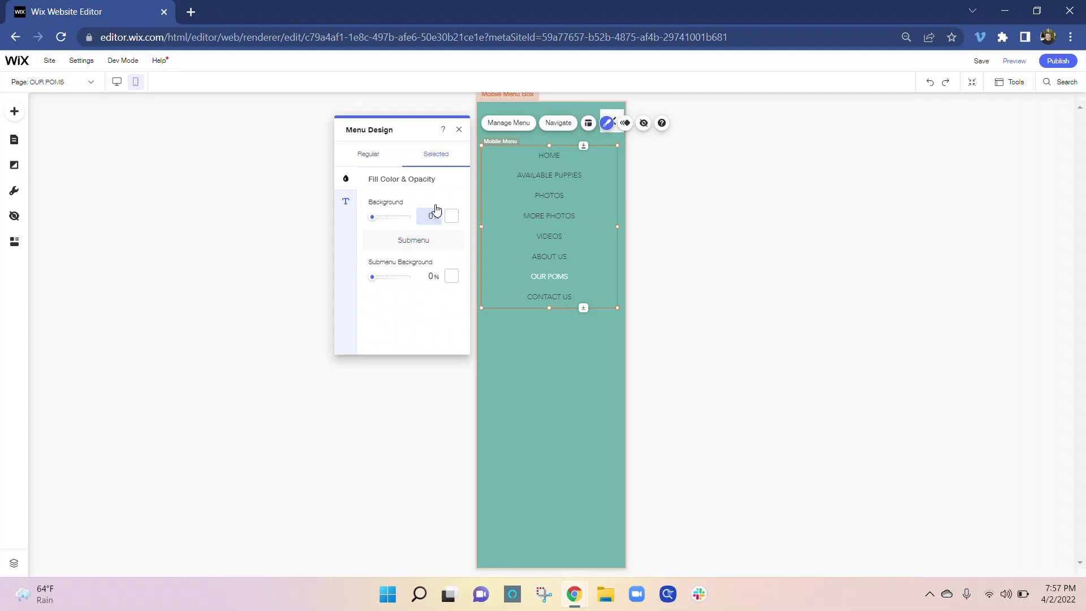
pyautogui.click(626, 123)
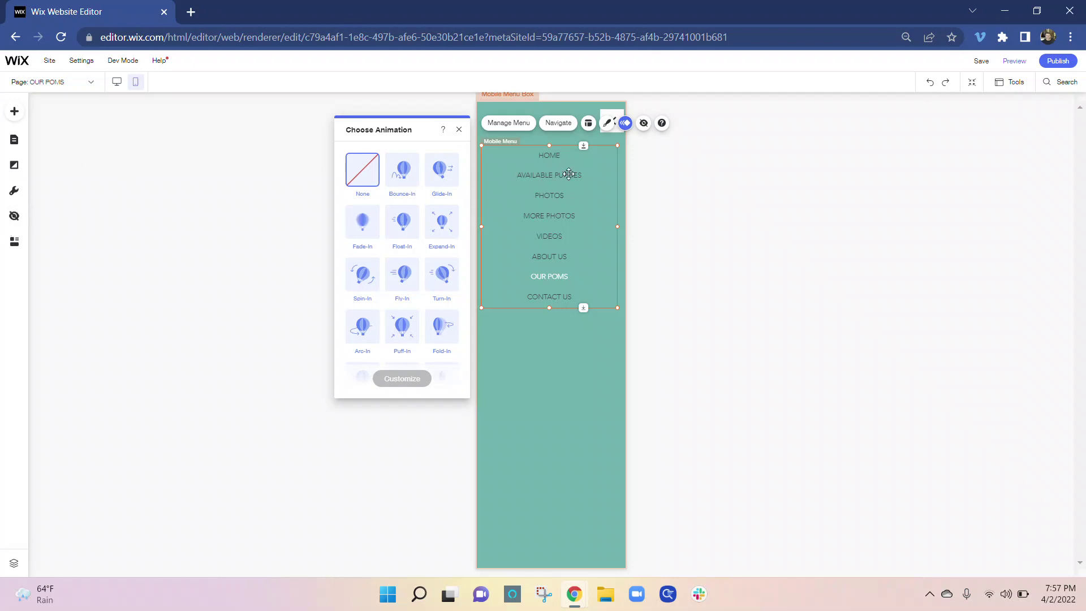
pyautogui.click(460, 131)
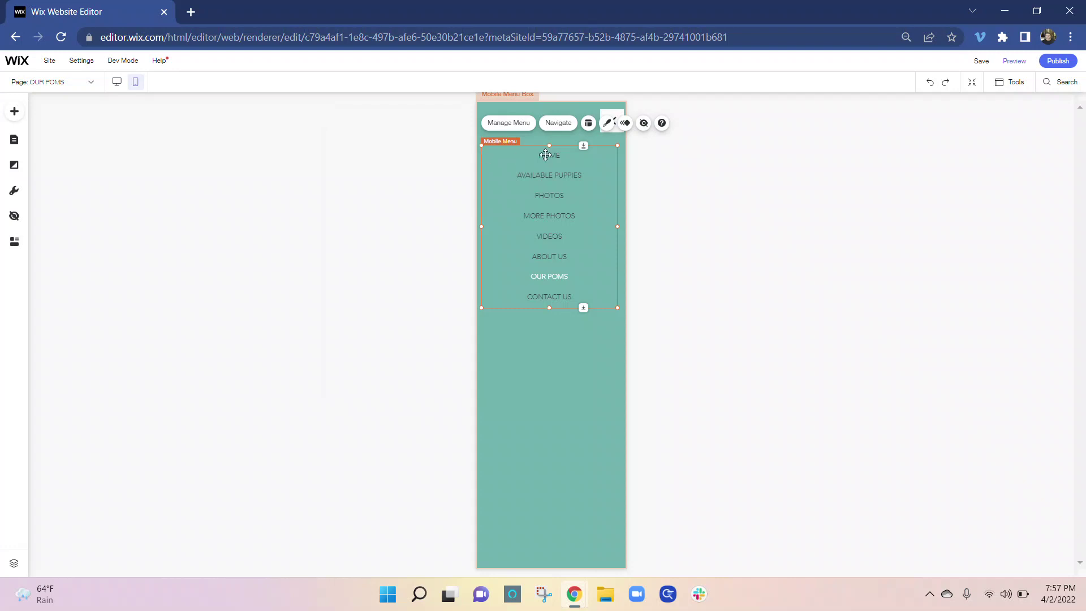
pyautogui.click(498, 123)
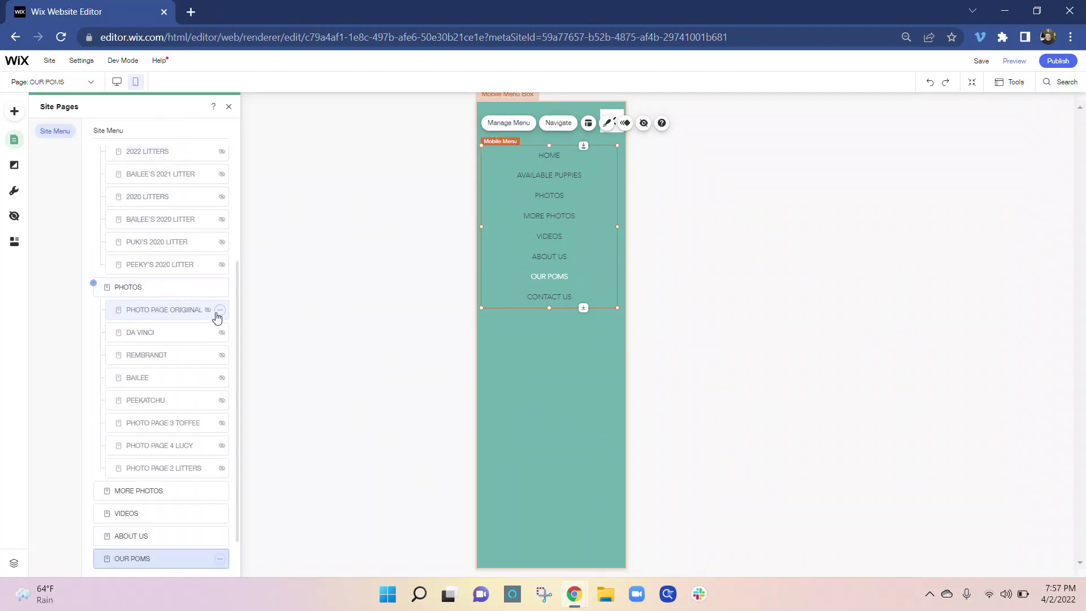
pyautogui.scroll(-1, 210, 320)
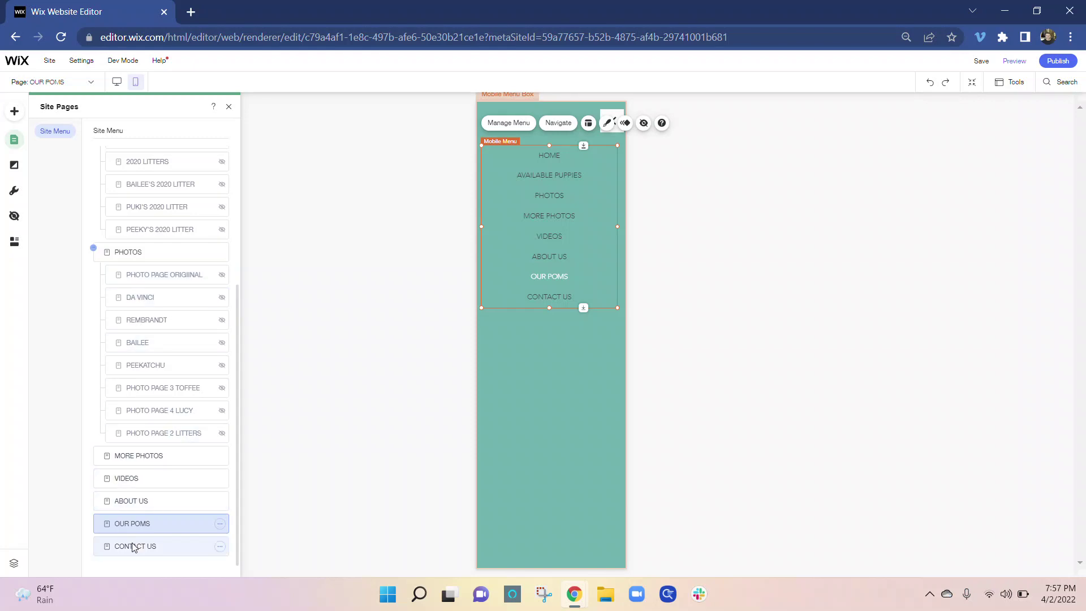
pyautogui.click(220, 527)
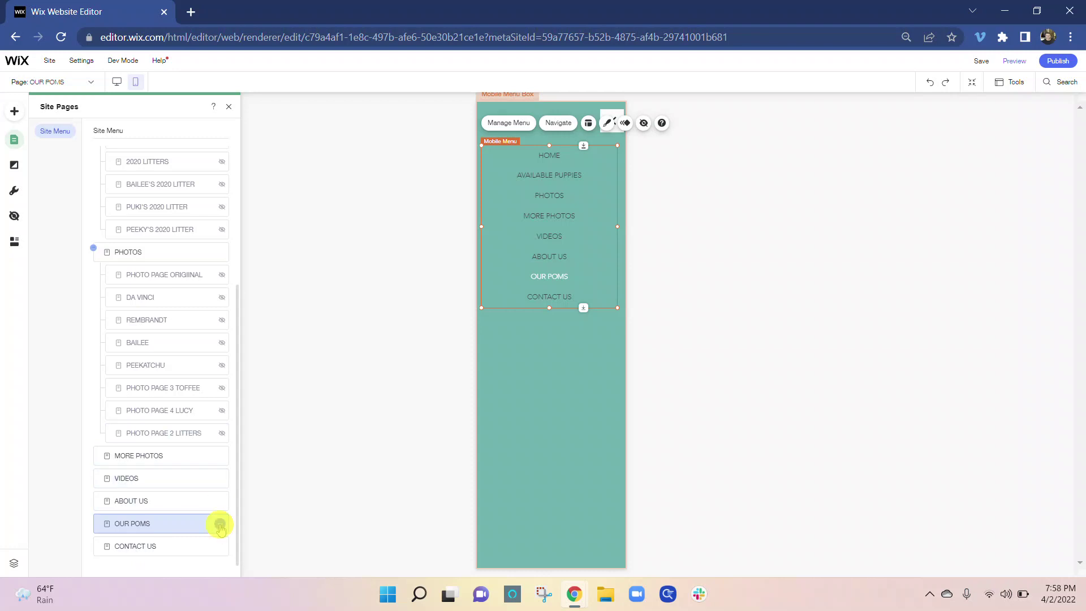
pyautogui.click(264, 524)
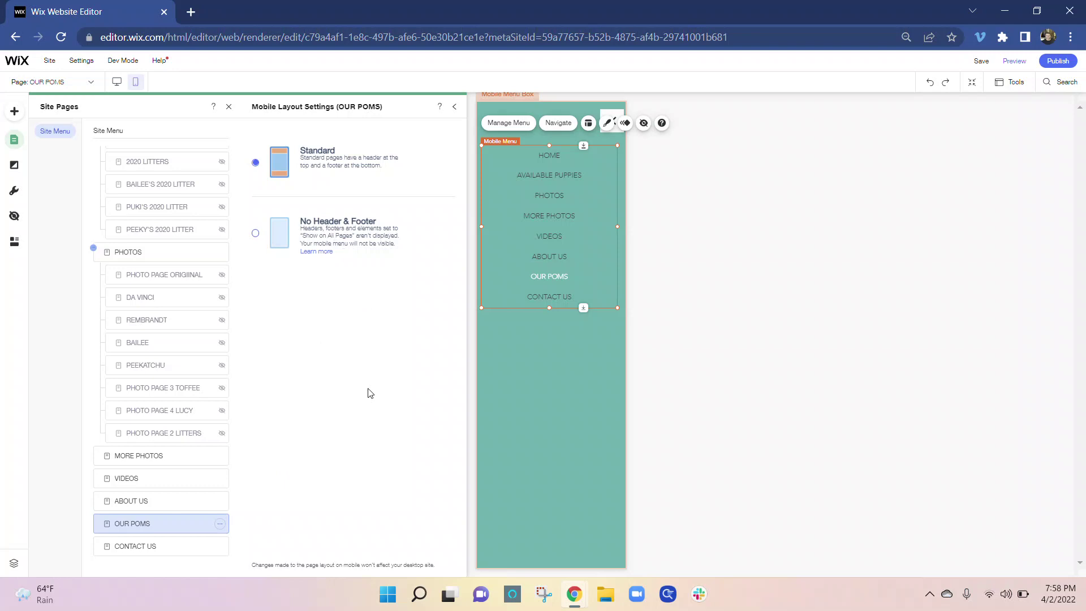
pyautogui.click(220, 524)
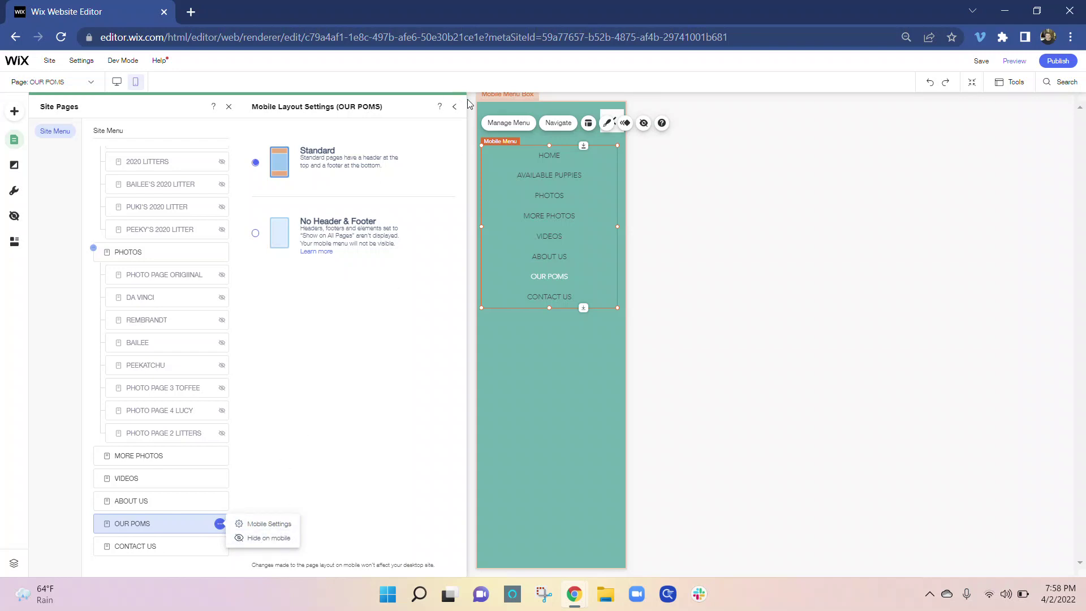
pyautogui.click(453, 107)
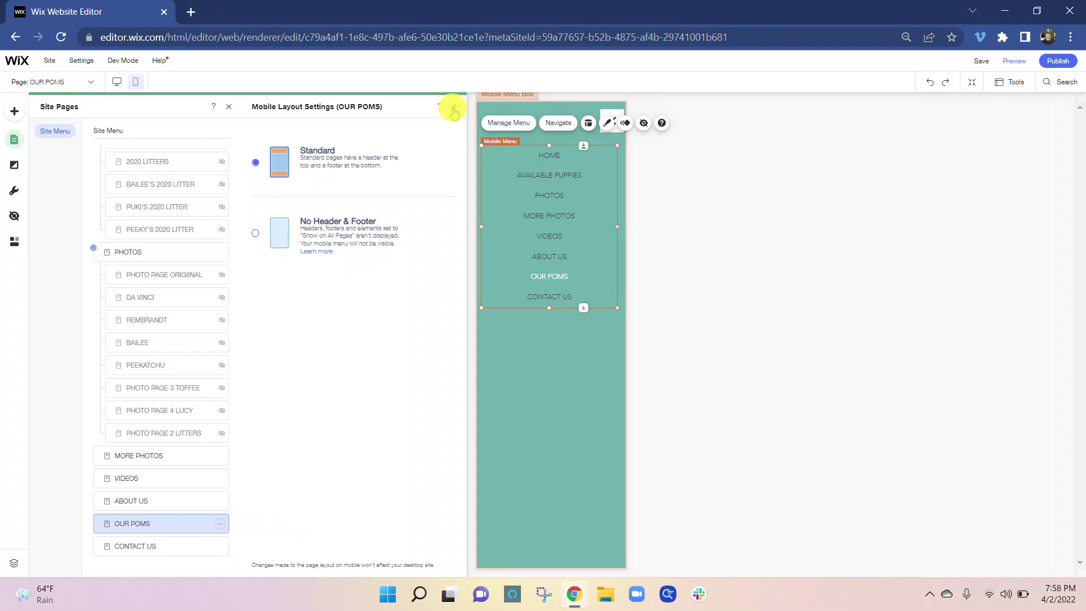
pyautogui.click(453, 107)
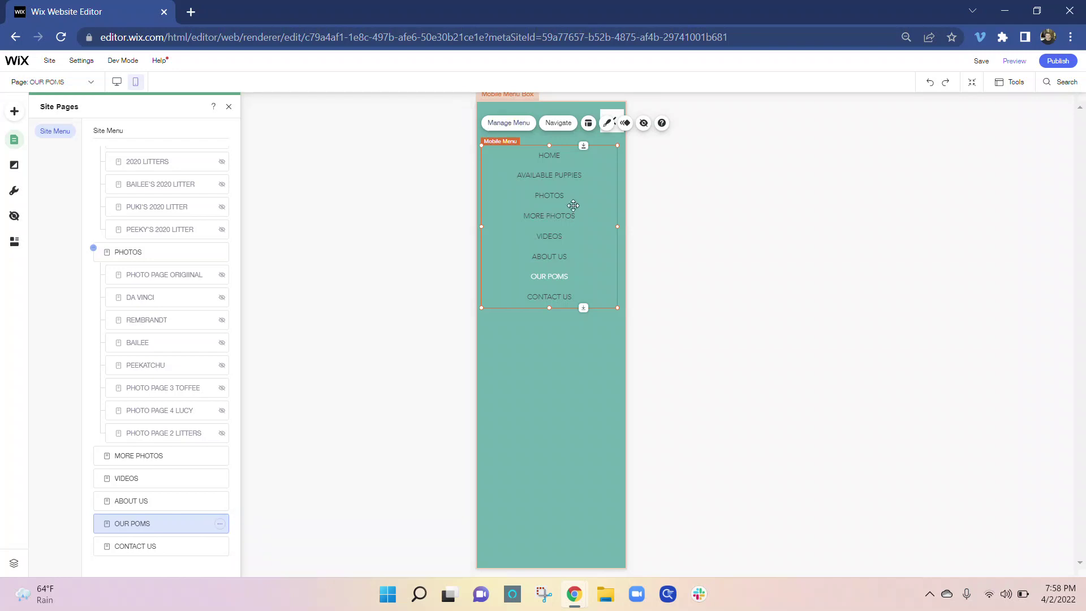
pyautogui.click(228, 107)
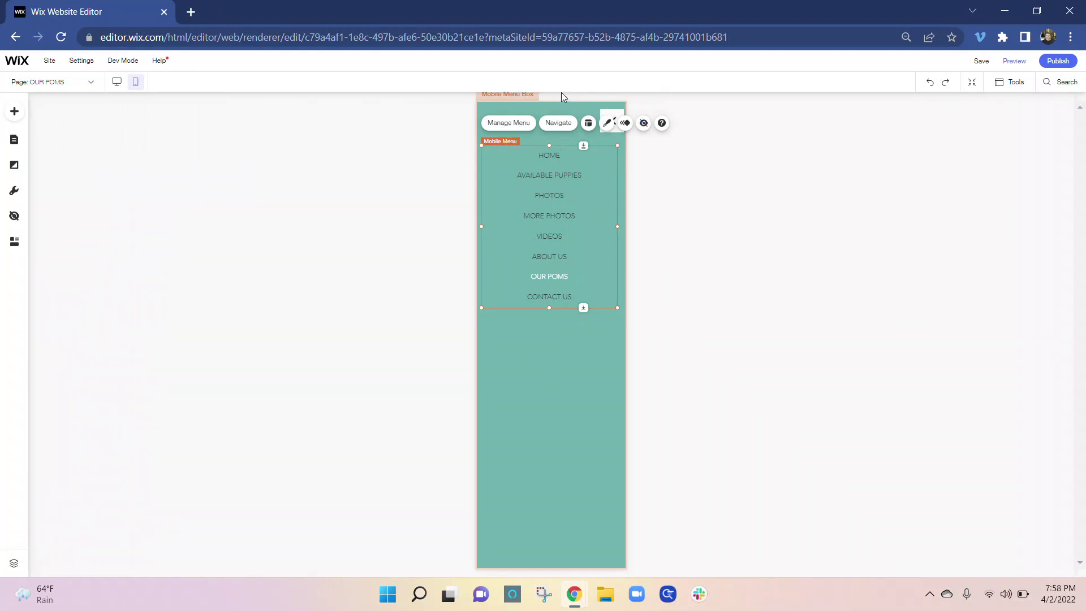
# - Close the mobile menu using its X icon's Close Menu option
pyautogui.click(544, 386)
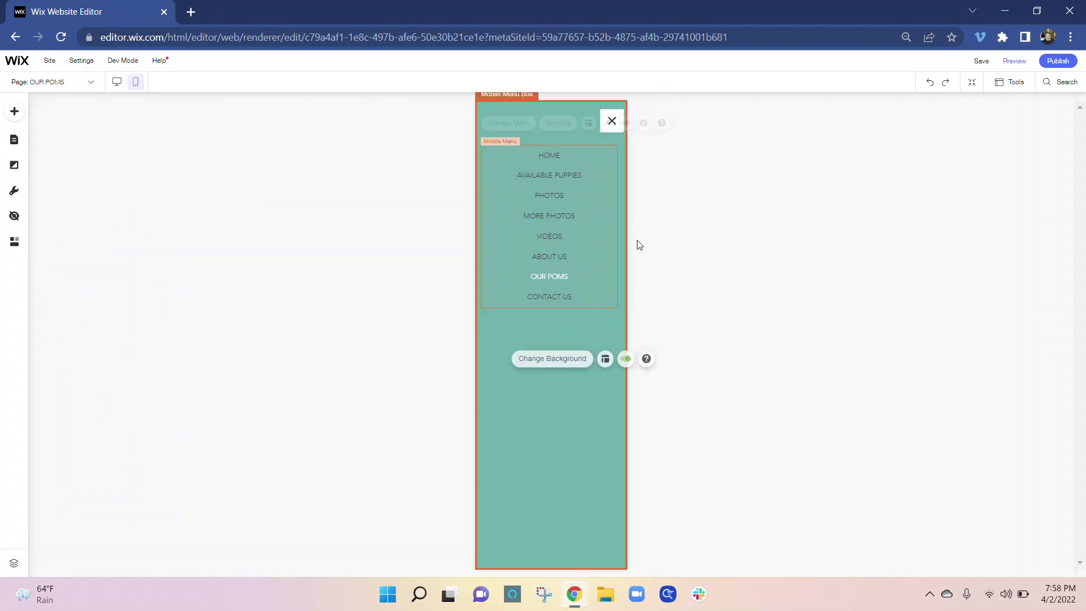
pyautogui.click(622, 118)
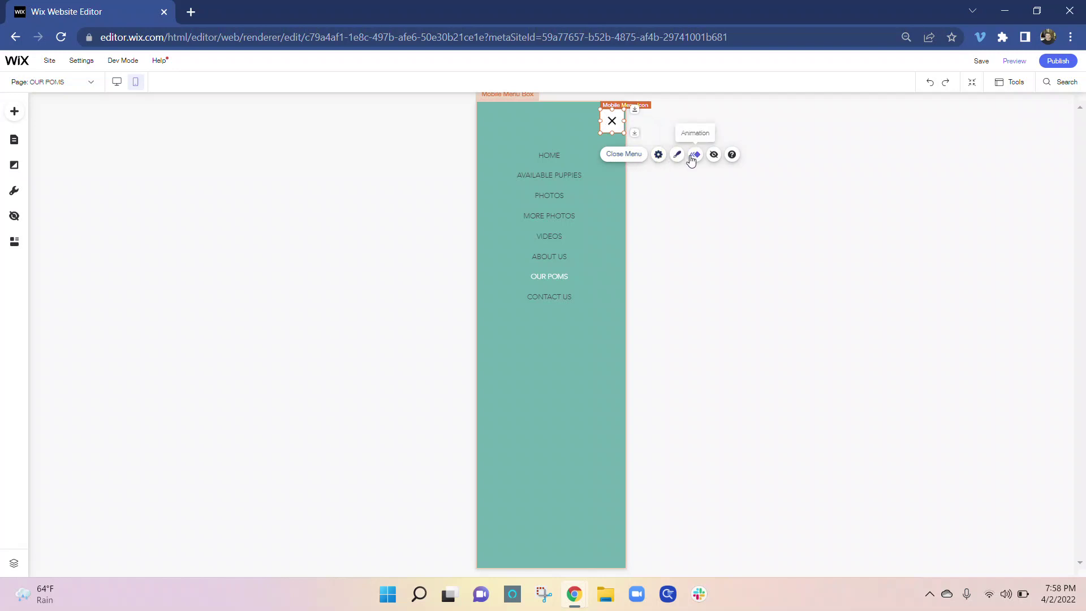
pyautogui.click(659, 156)
pyautogui.click(627, 154)
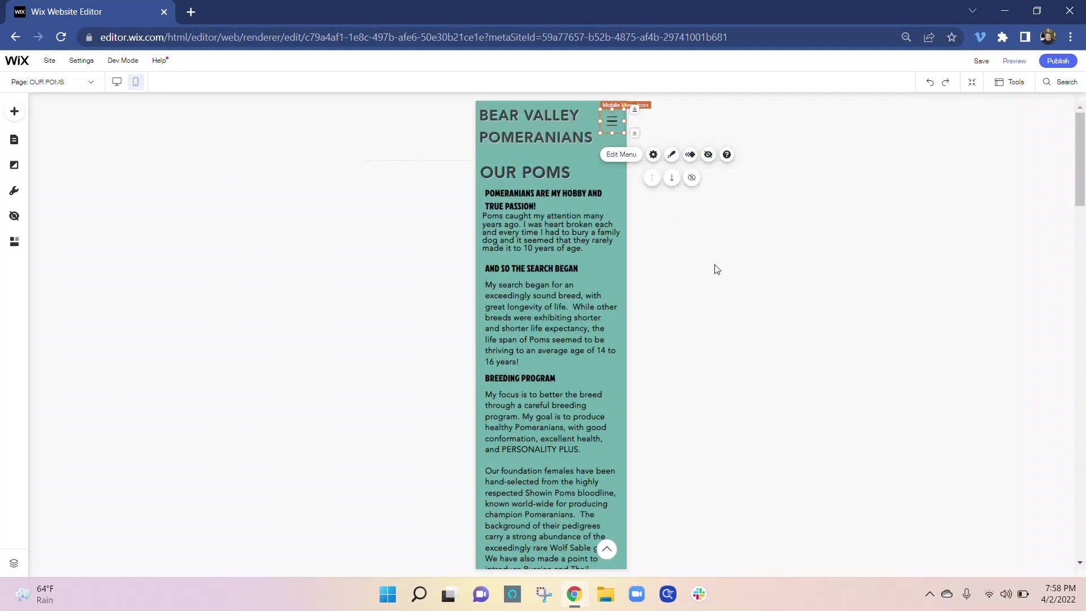
# - Check the desktop version of the page, then return to the mobile view
pyautogui.click(117, 82)
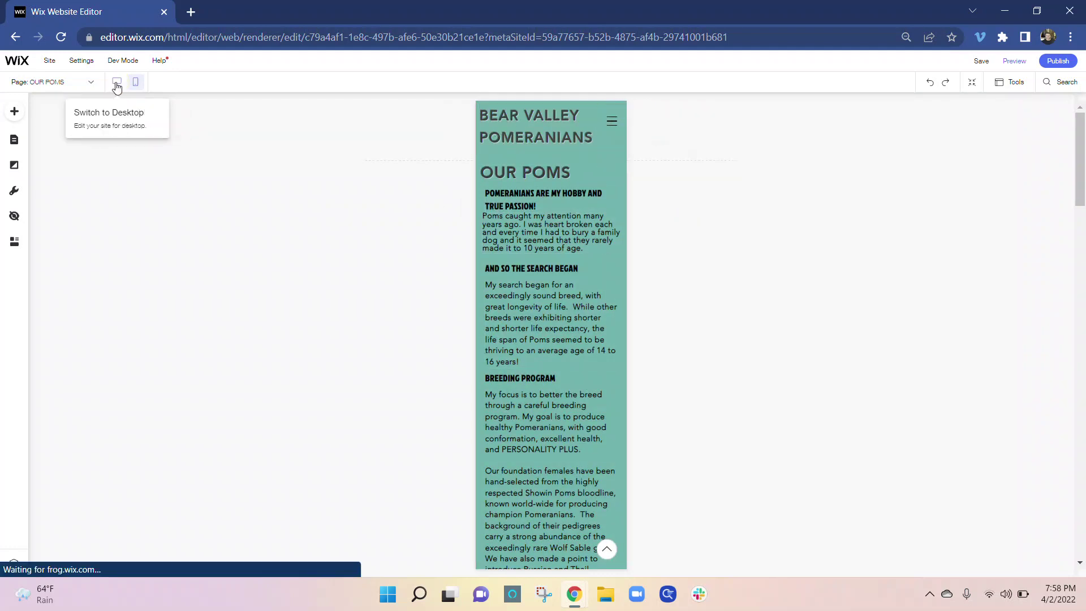
pyautogui.scroll(-8, 413, 377)
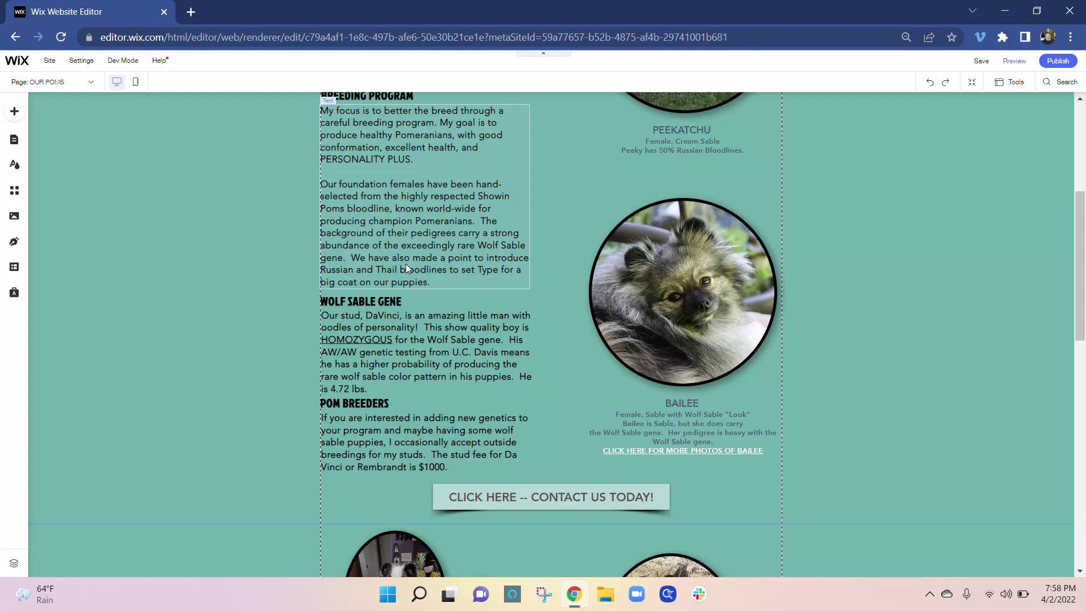
pyautogui.scroll(8, 561, 311)
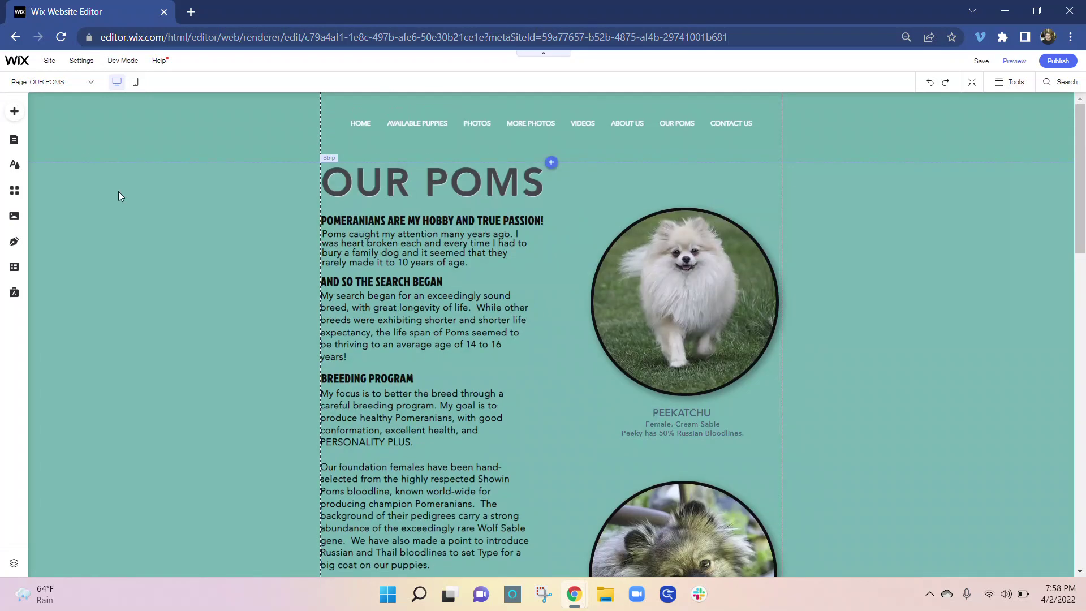
pyautogui.click(137, 84)
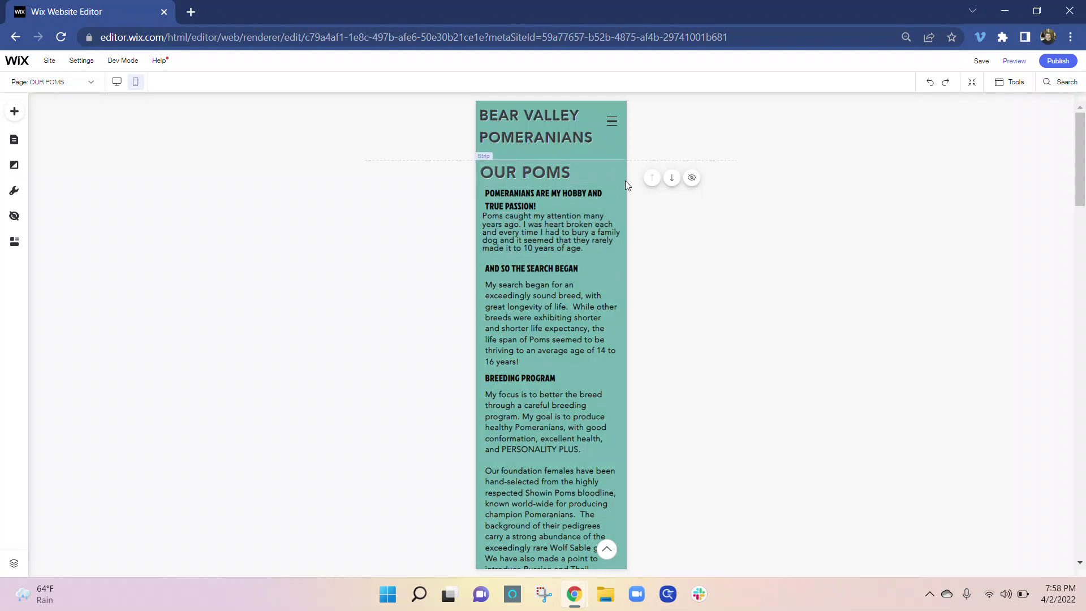
# - Drag the OUR POMS strip down below the Bear Valley Pomeranians header
pyautogui.click(654, 241)
pyautogui.click(619, 166)
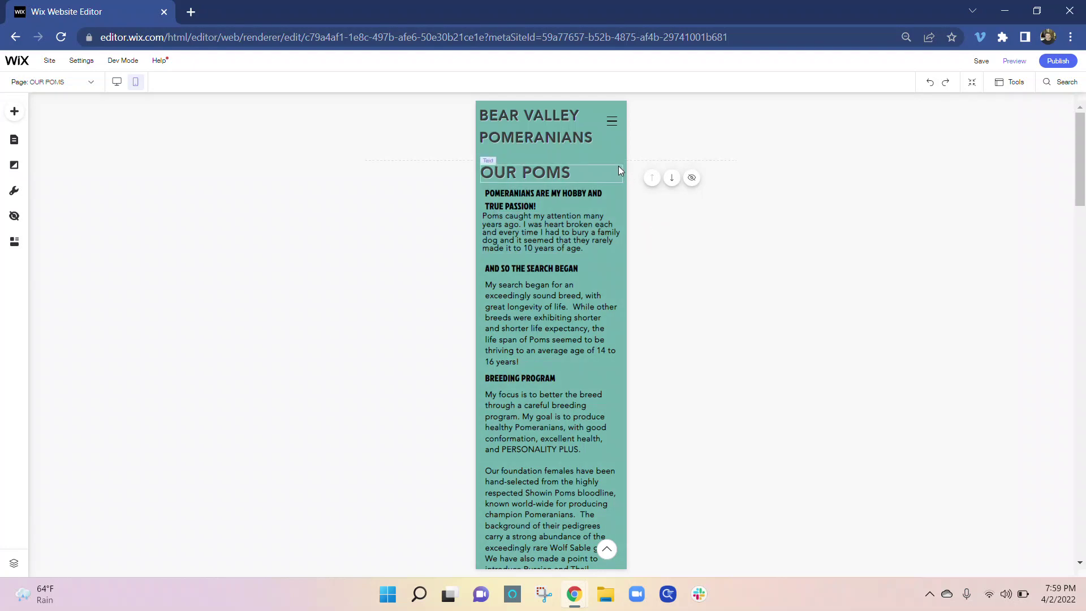
pyautogui.click(623, 165)
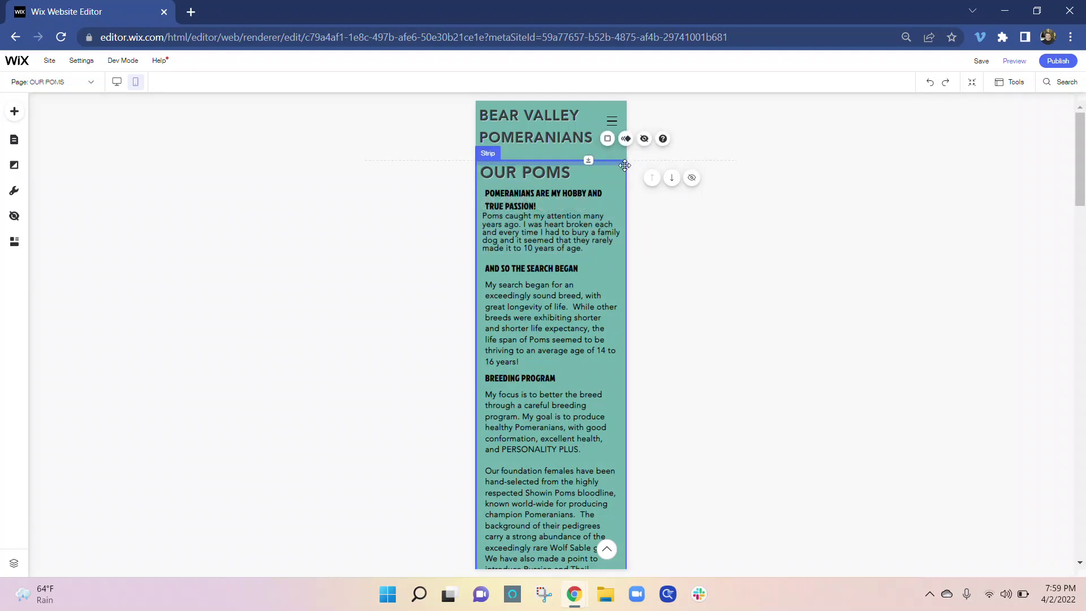
pyautogui.moveTo(624, 168); pyautogui.dragTo(629, 370)
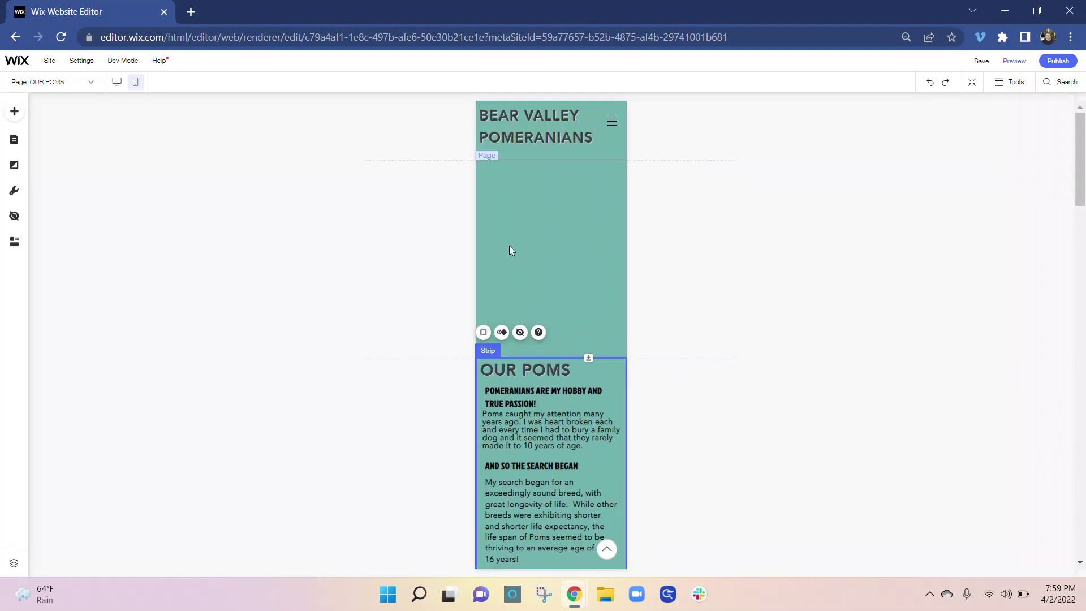
pyautogui.scroll(-4, 583, 215)
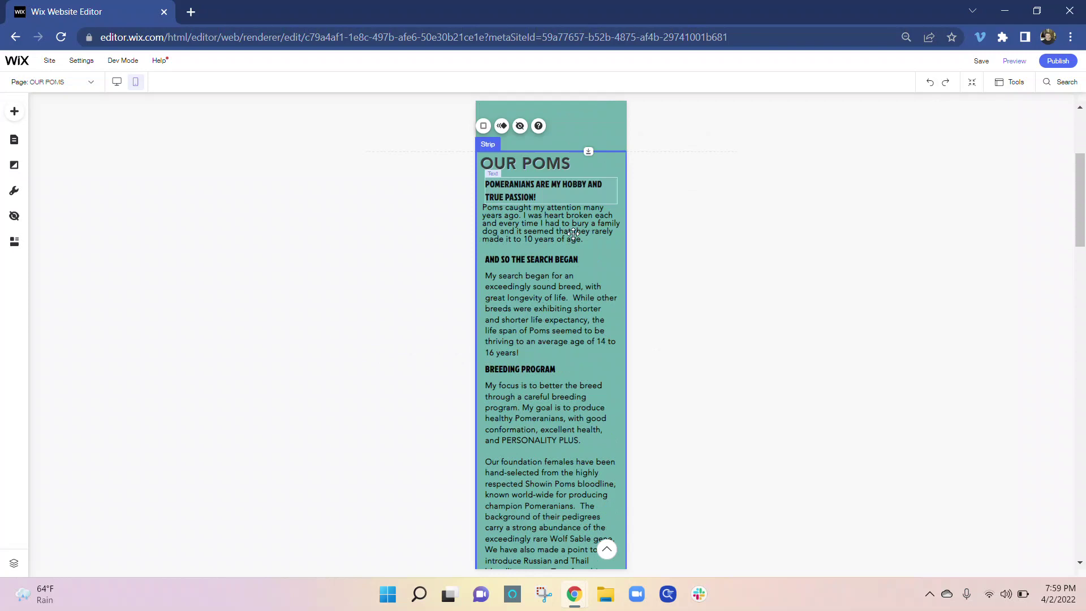
pyautogui.scroll(-9, 569, 230)
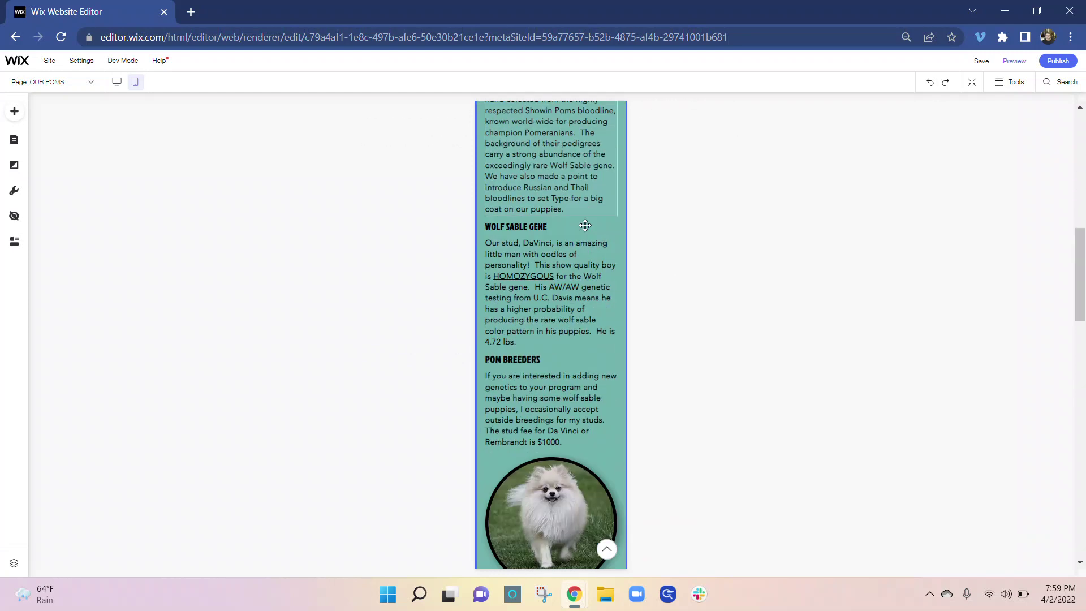
pyautogui.scroll(-6, 551, 191)
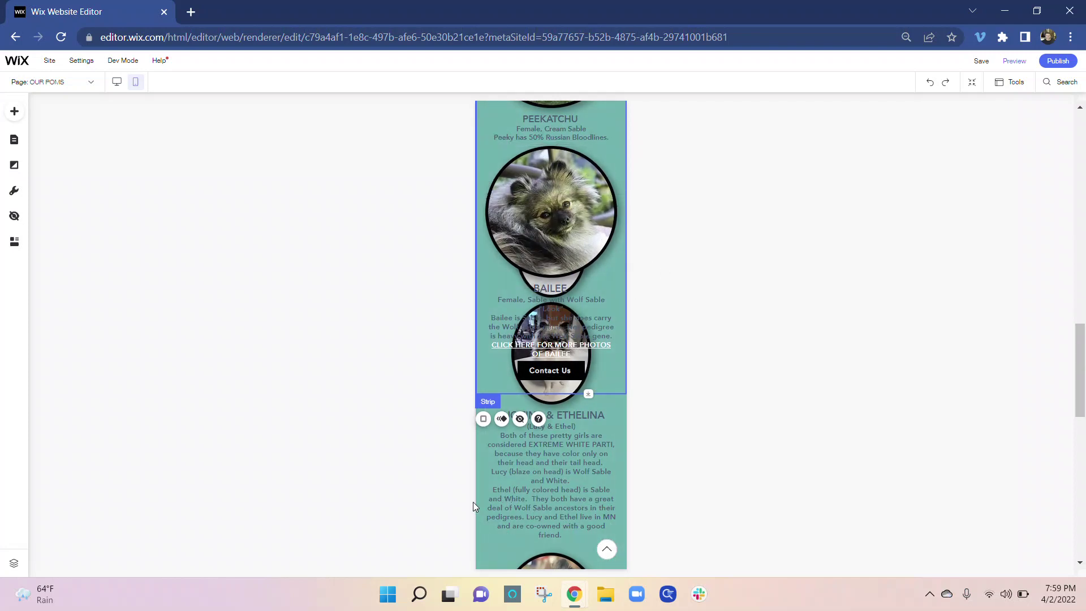
# - Move the lower strip of dog photos further down the page
pyautogui.click(480, 487)
pyautogui.moveTo(480, 487); pyautogui.dragTo(481, 513)
pyautogui.scroll(15, 590, 225)
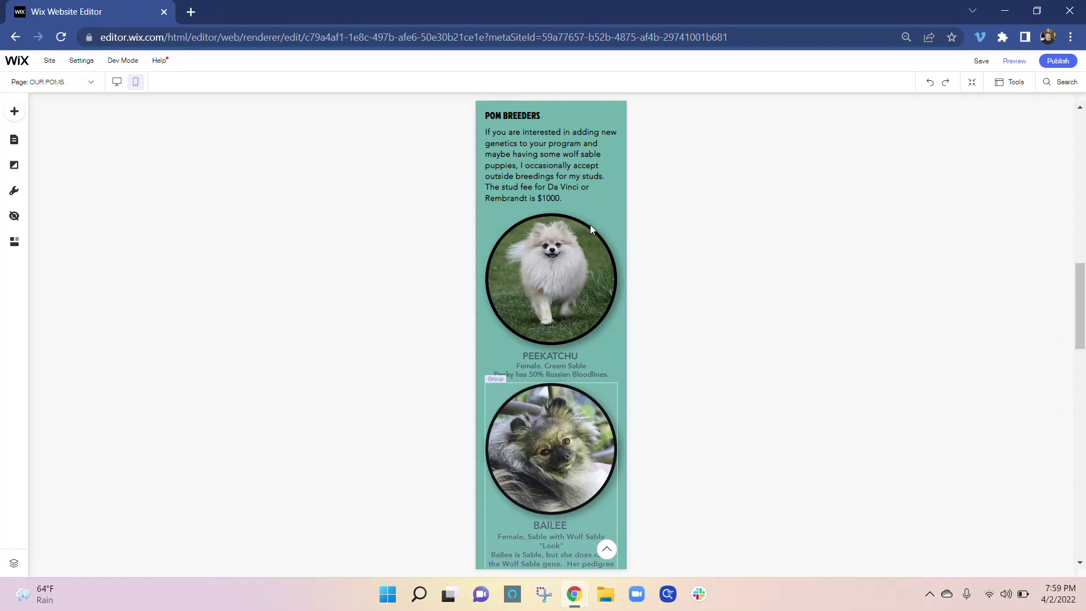
pyautogui.scroll(5, 586, 208)
pyautogui.scroll(-20, 598, 235)
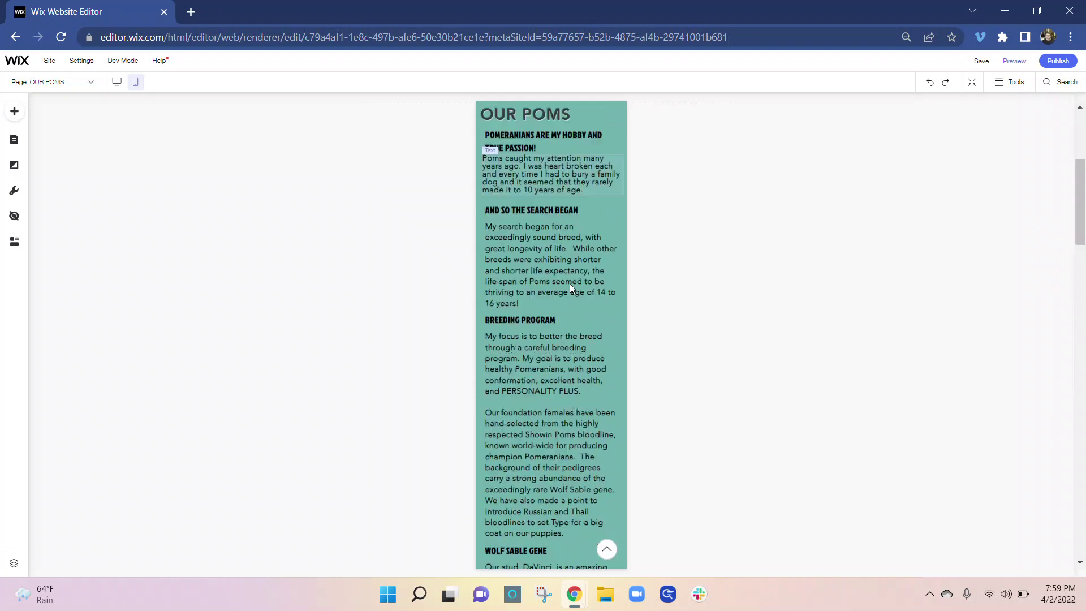
pyautogui.scroll(-15, 566, 317)
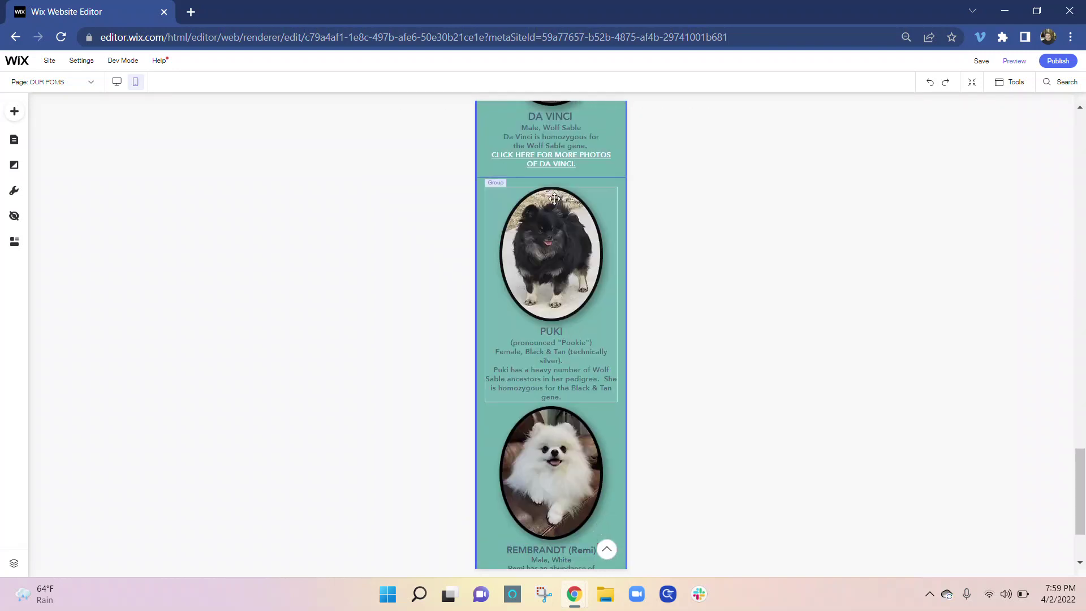
pyautogui.scroll(15, 585, 453)
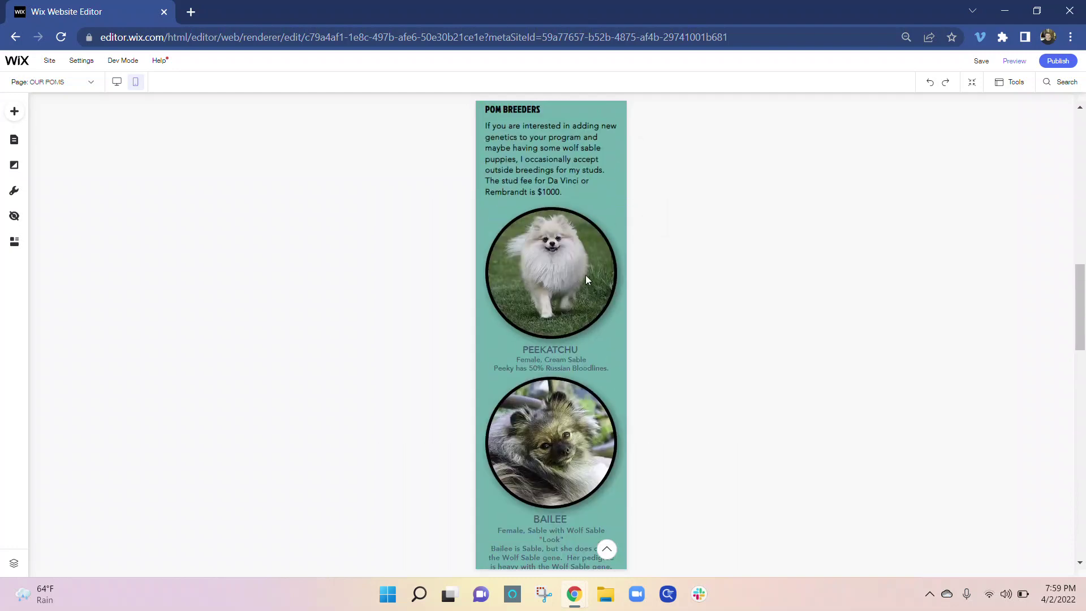
pyautogui.scroll(10, 585, 275)
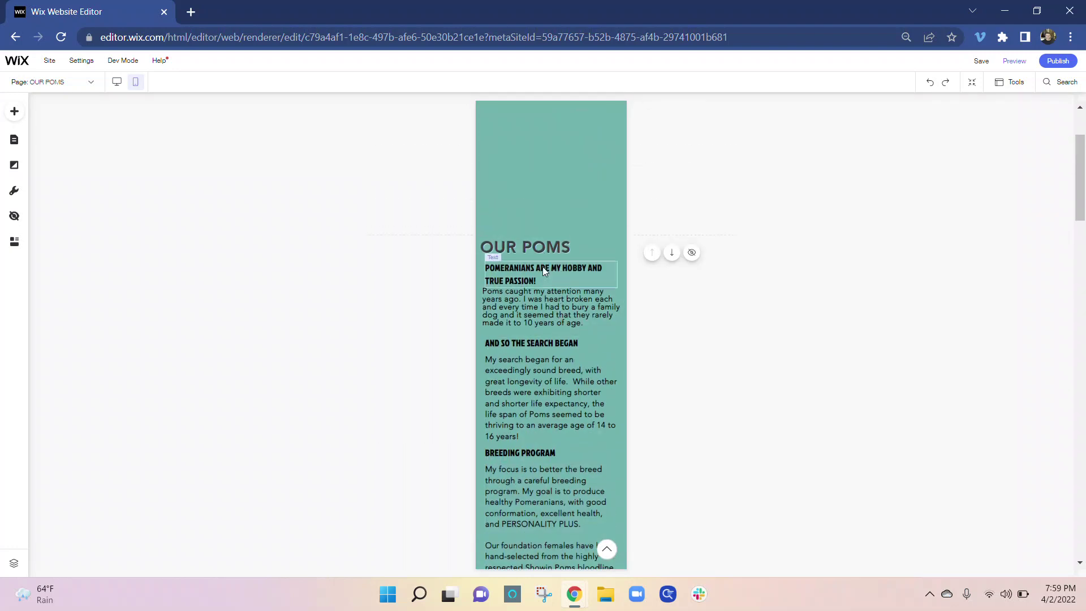
pyautogui.scroll(3, 535, 223)
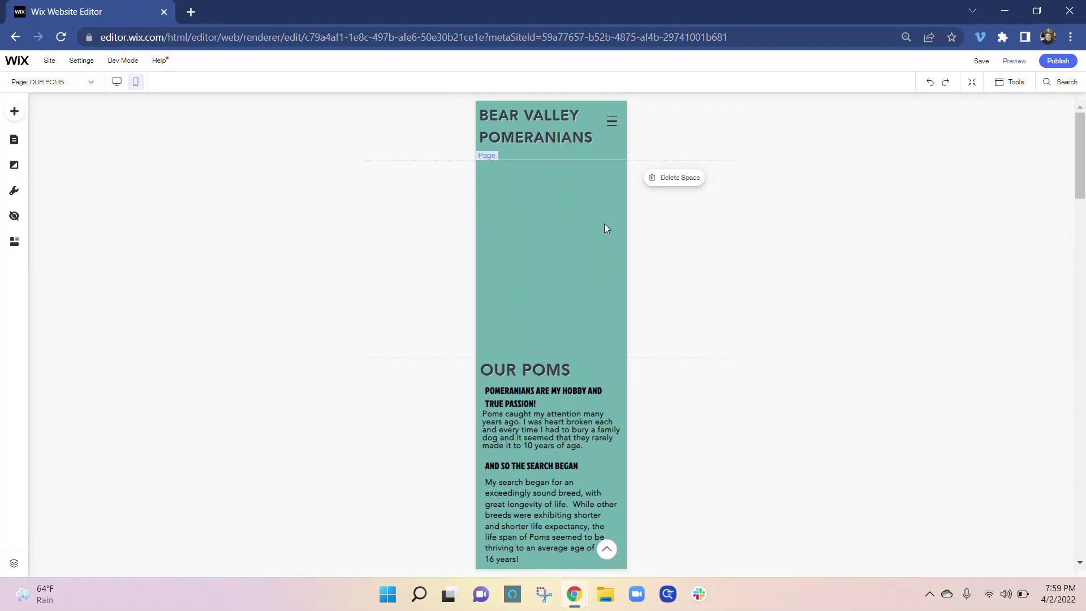
# - Add the Bear Valley Icon image from My Image Uploads to the mobile page
pyautogui.click(15, 111)
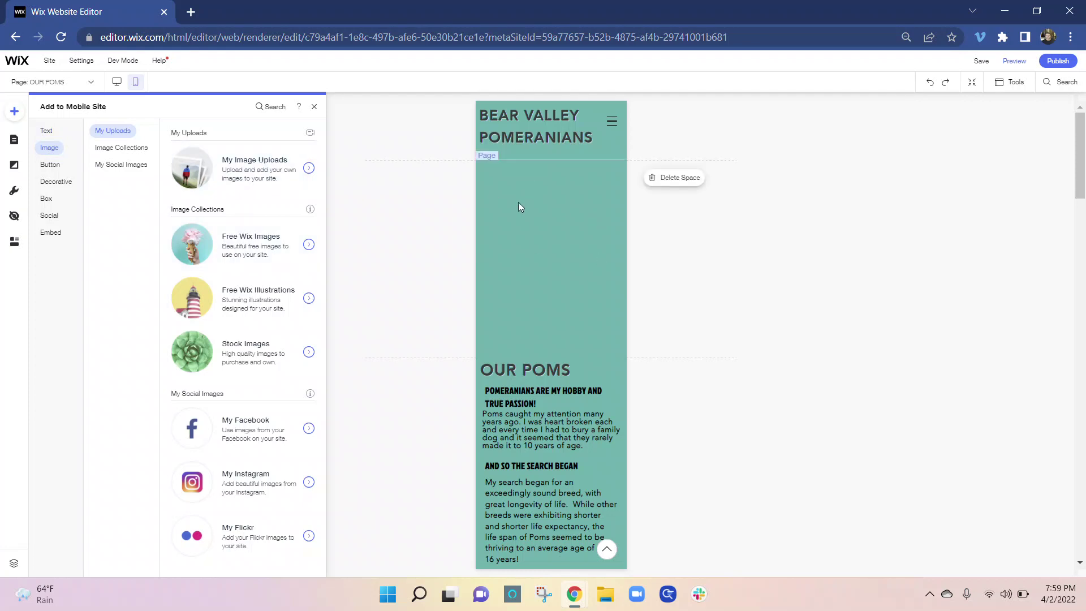
pyautogui.click(54, 131)
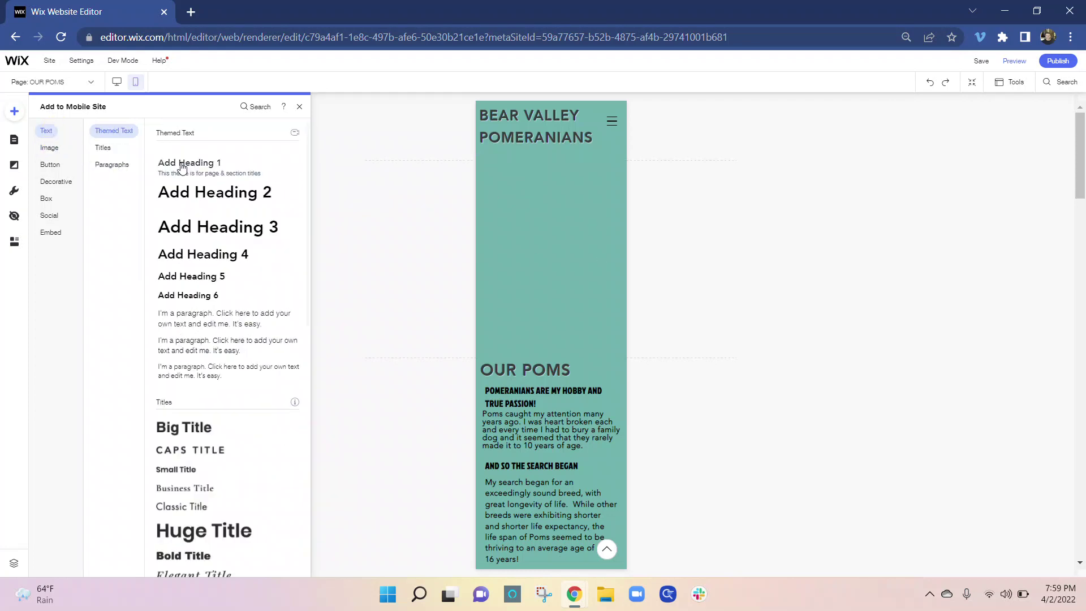
pyautogui.click(46, 150)
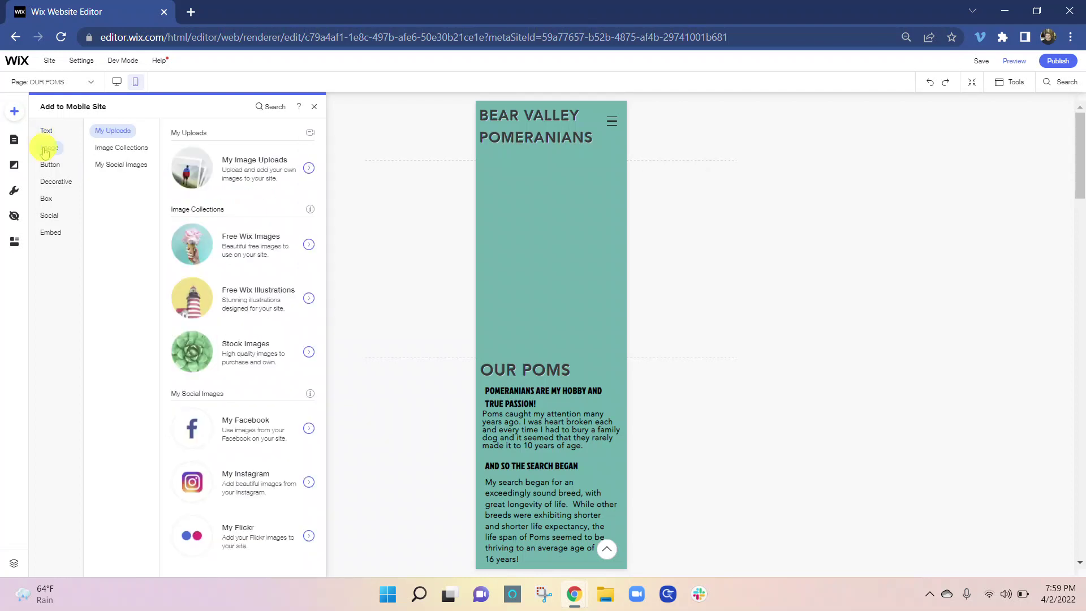
pyautogui.click(51, 165)
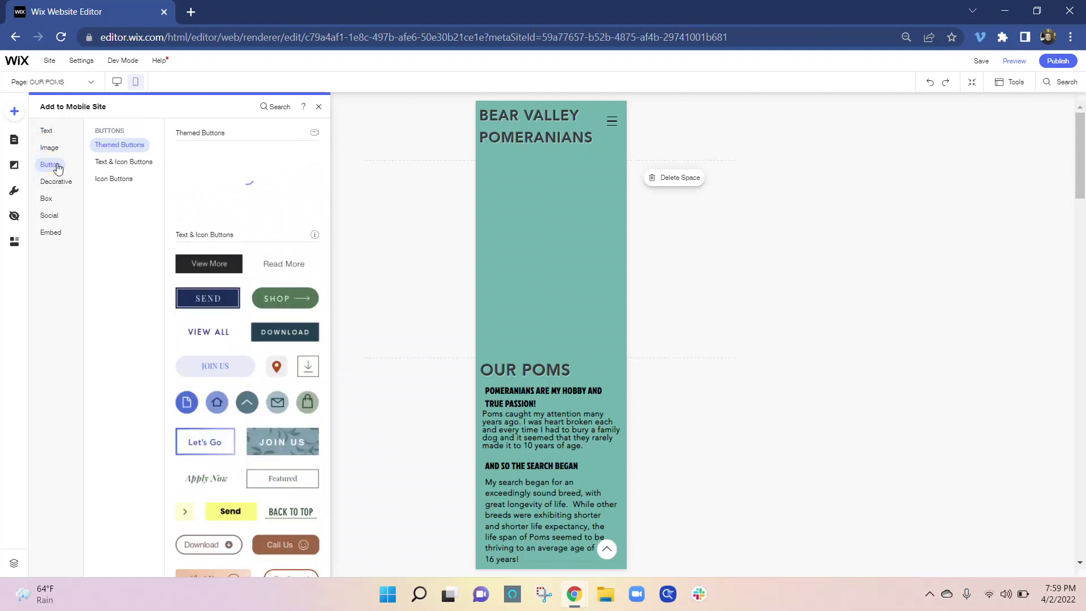
pyautogui.click(55, 182)
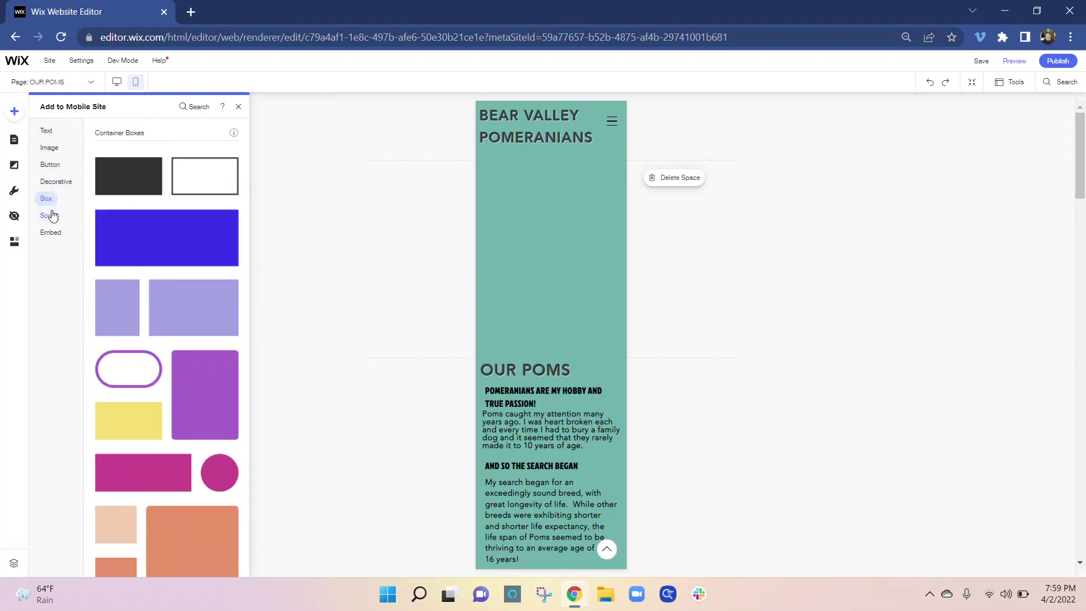
pyautogui.moveTo(54, 220)
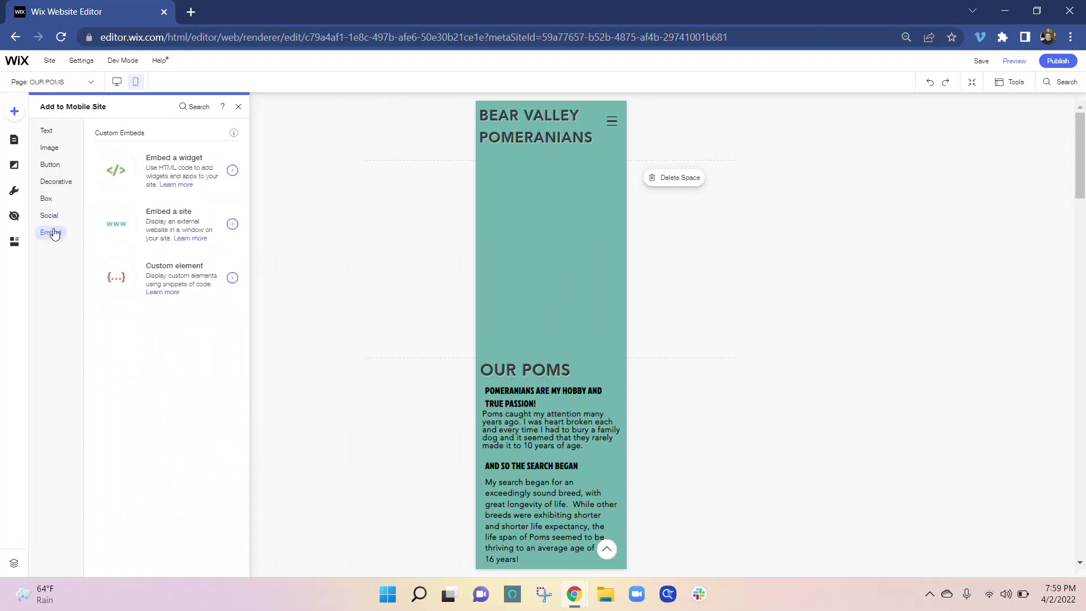
pyautogui.moveTo(55, 136)
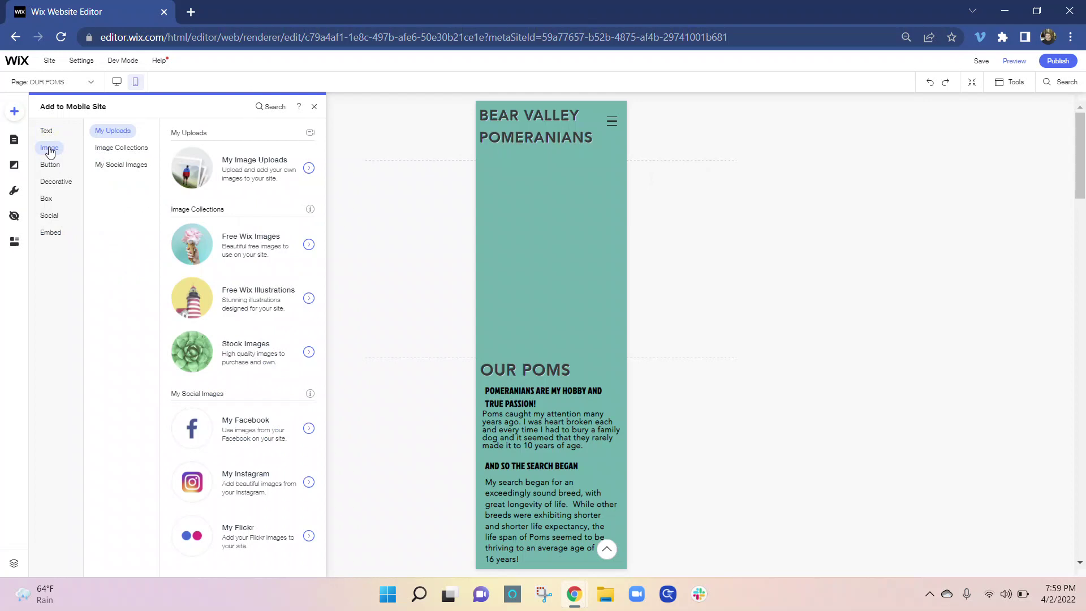
pyautogui.click(254, 173)
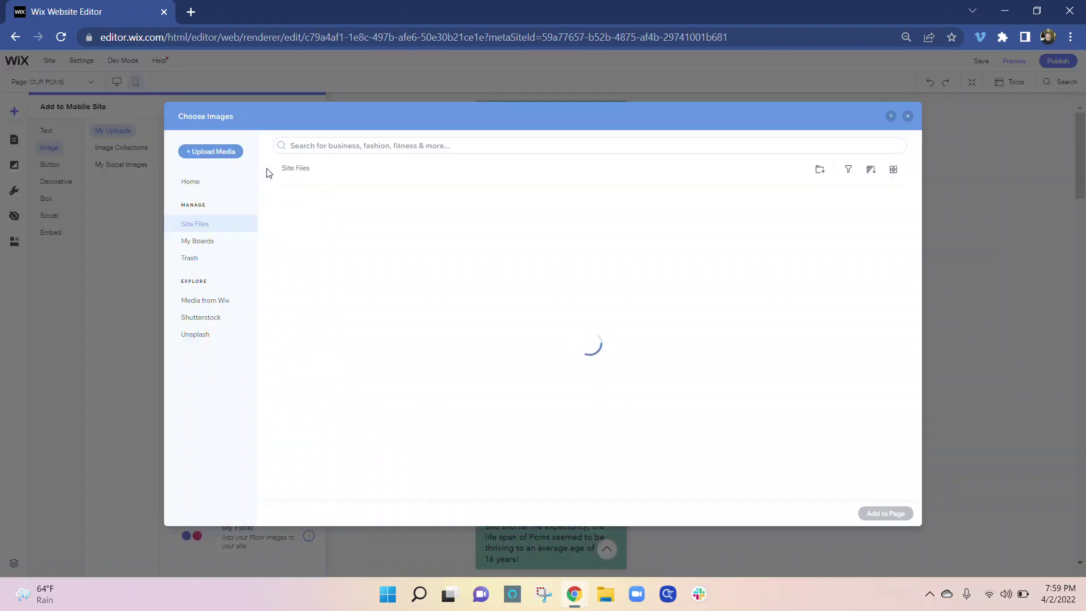
pyautogui.scroll(-5, 540, 262)
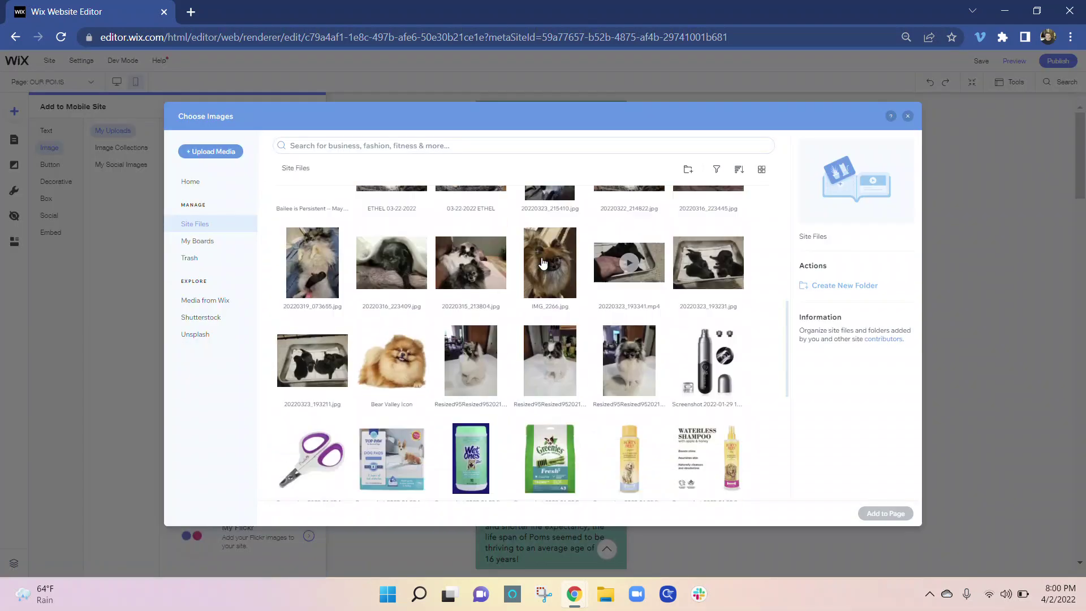
pyautogui.click(391, 229)
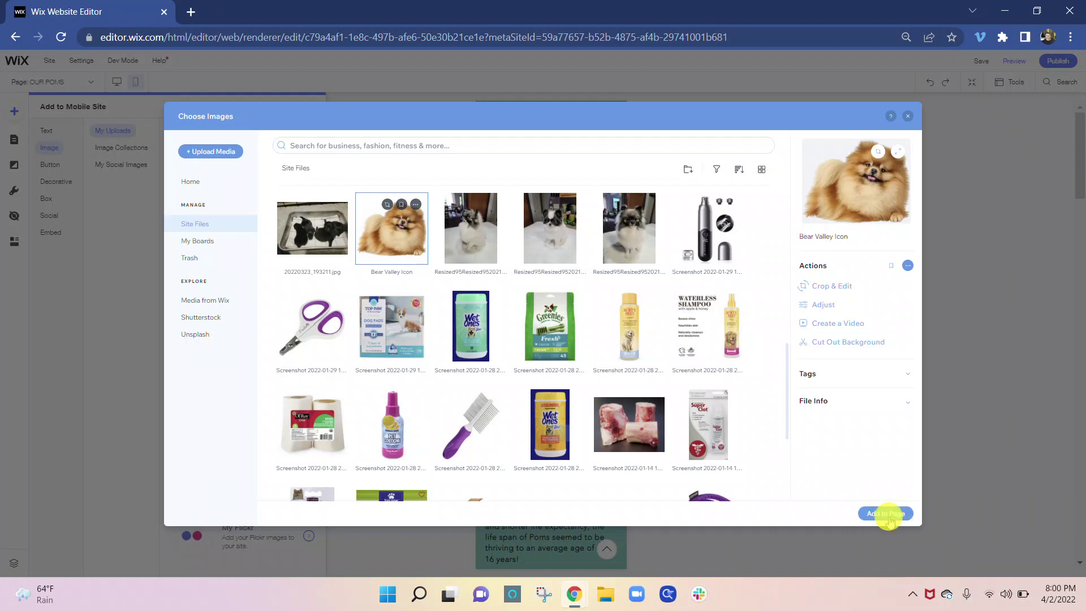
pyautogui.click(888, 518)
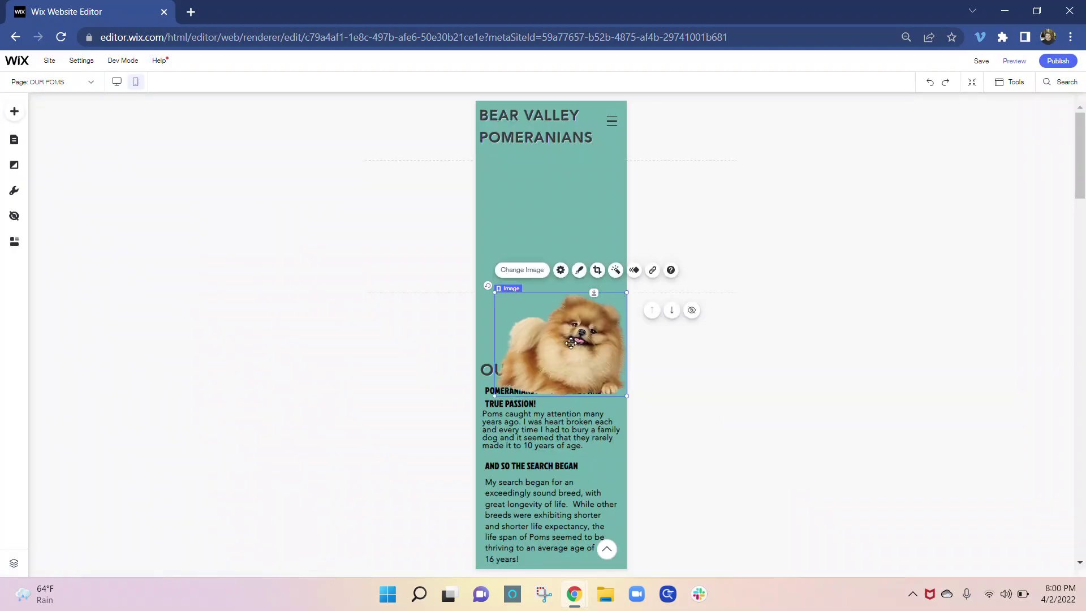
# - Move the Pomeranian photo under the header, enlarge it to 314×246 and tilt it to 14°
pyautogui.moveTo(570, 359); pyautogui.dragTo(557, 233)
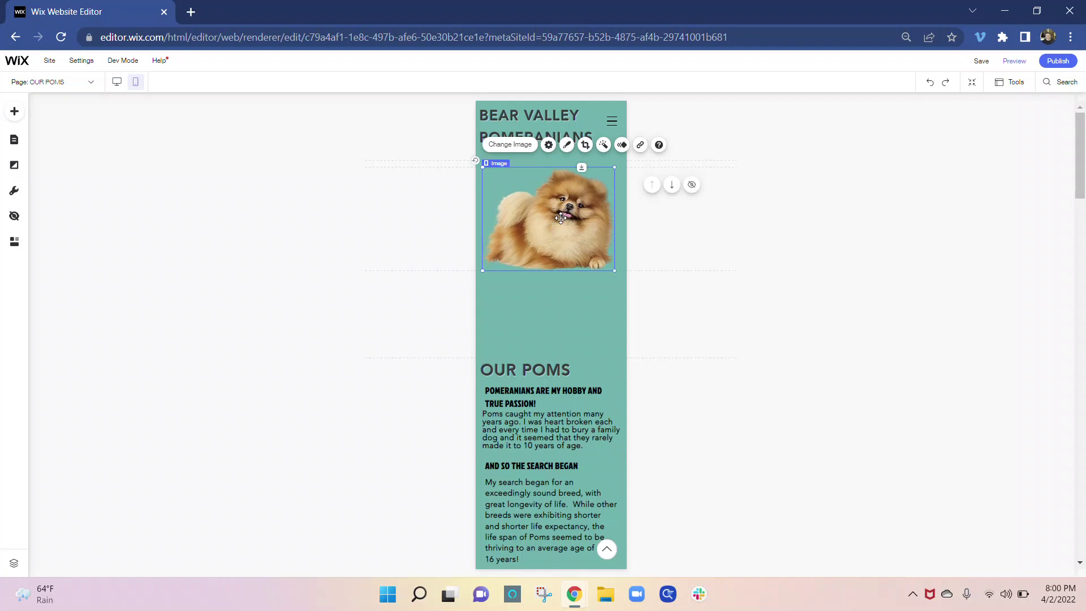
pyautogui.moveTo(560, 215); pyautogui.dragTo(565, 214)
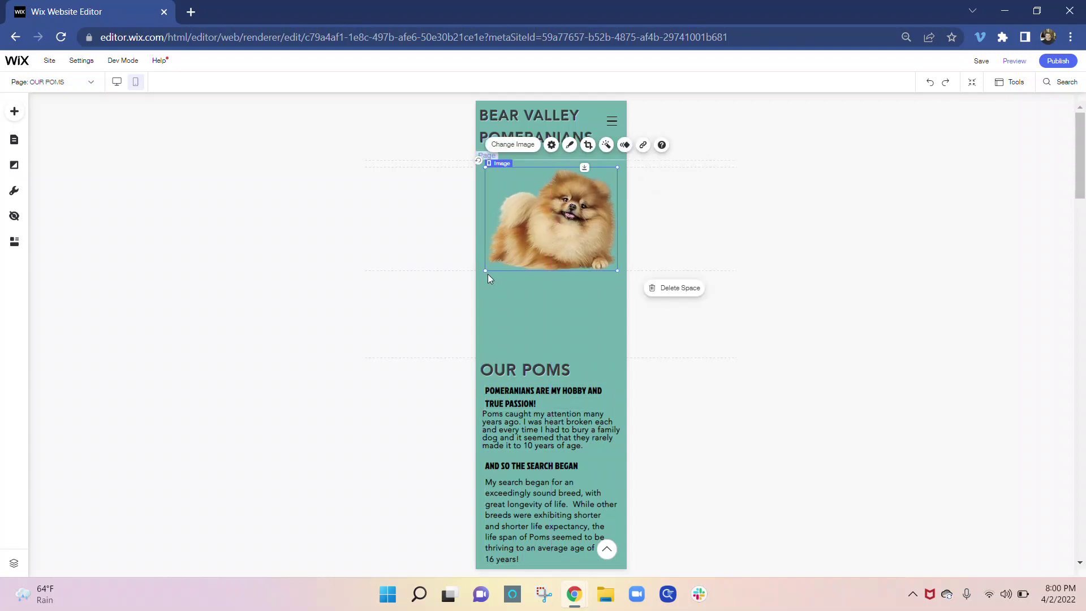
pyautogui.moveTo(485, 270); pyautogui.dragTo(514, 248)
pyautogui.moveTo(507, 161); pyautogui.dragTo(560, 161)
pyautogui.moveTo(546, 215); pyautogui.dragTo(482, 215)
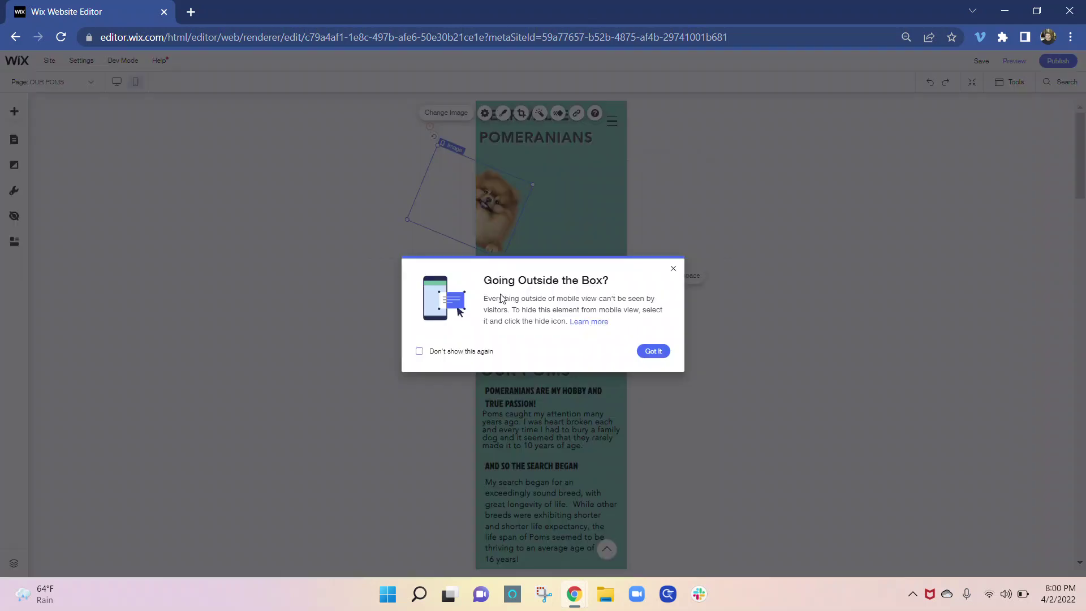
pyautogui.click(656, 352)
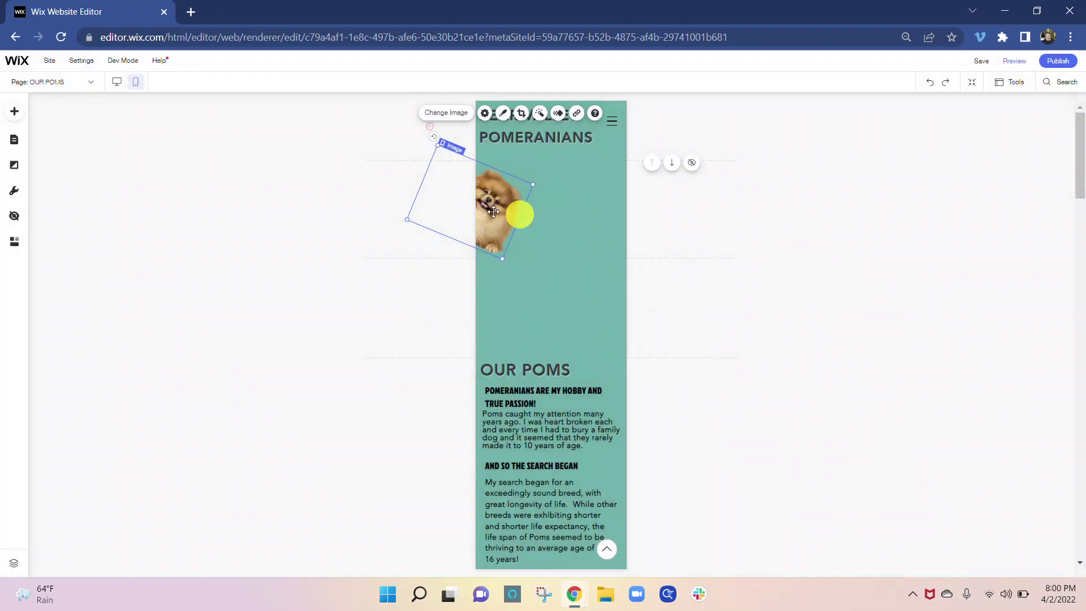
pyautogui.moveTo(519, 213); pyautogui.dragTo(553, 214)
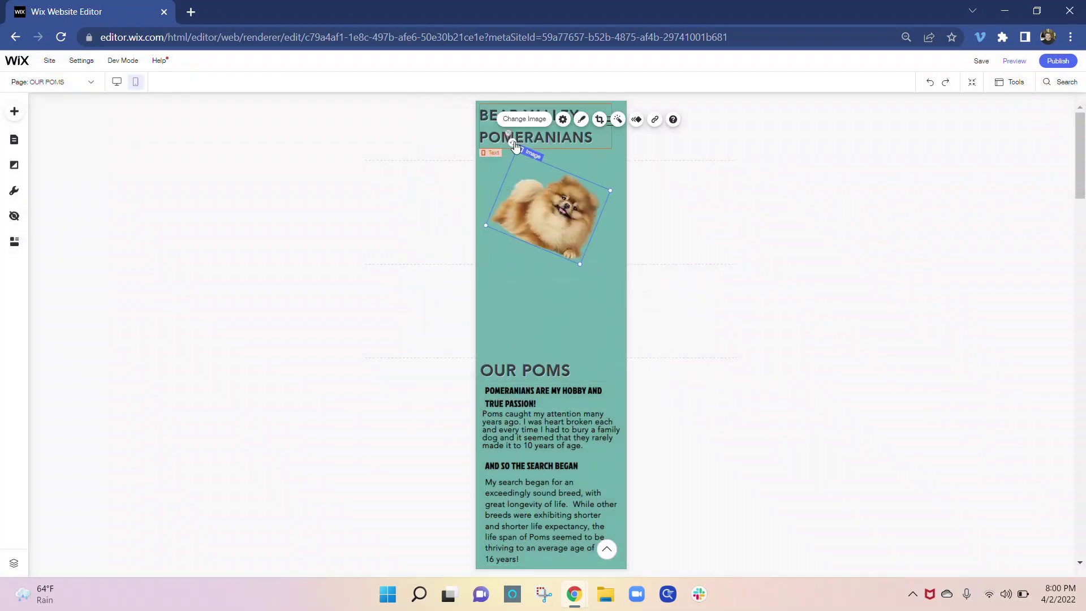
pyautogui.moveTo(512, 143); pyautogui.dragTo(545, 202)
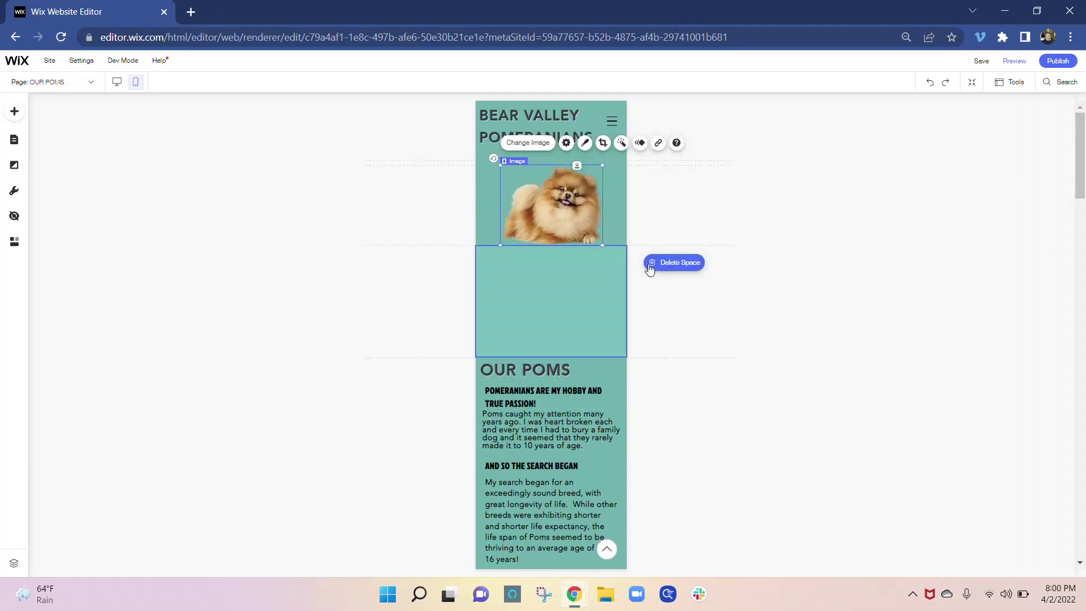
# - Delete the empty space below the top dog image and scroll through to check the layout
pyautogui.moveTo(552, 293)
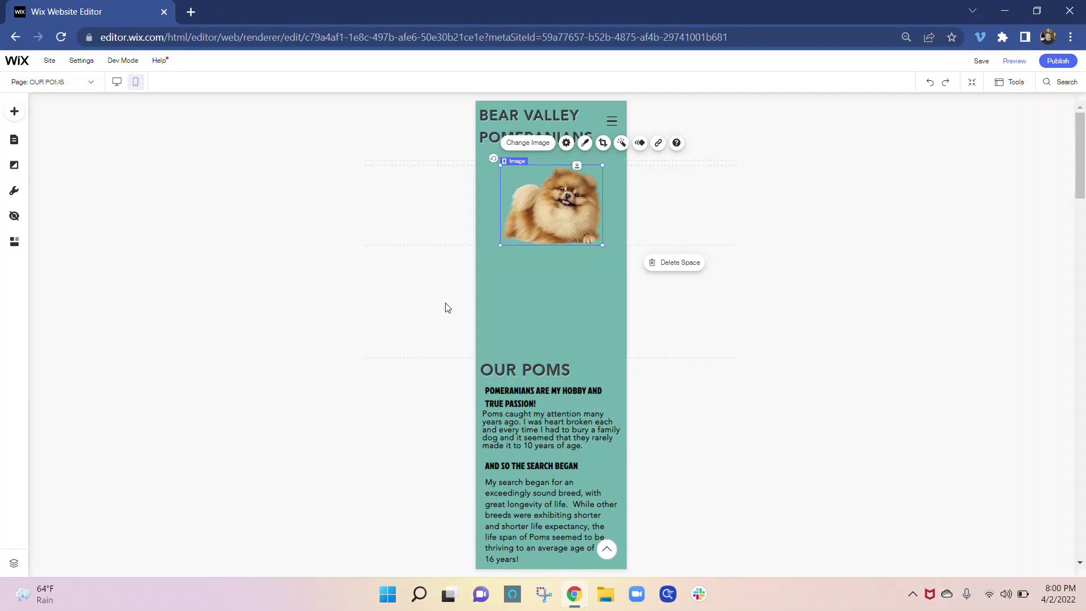
pyautogui.scroll(-15, 446, 308)
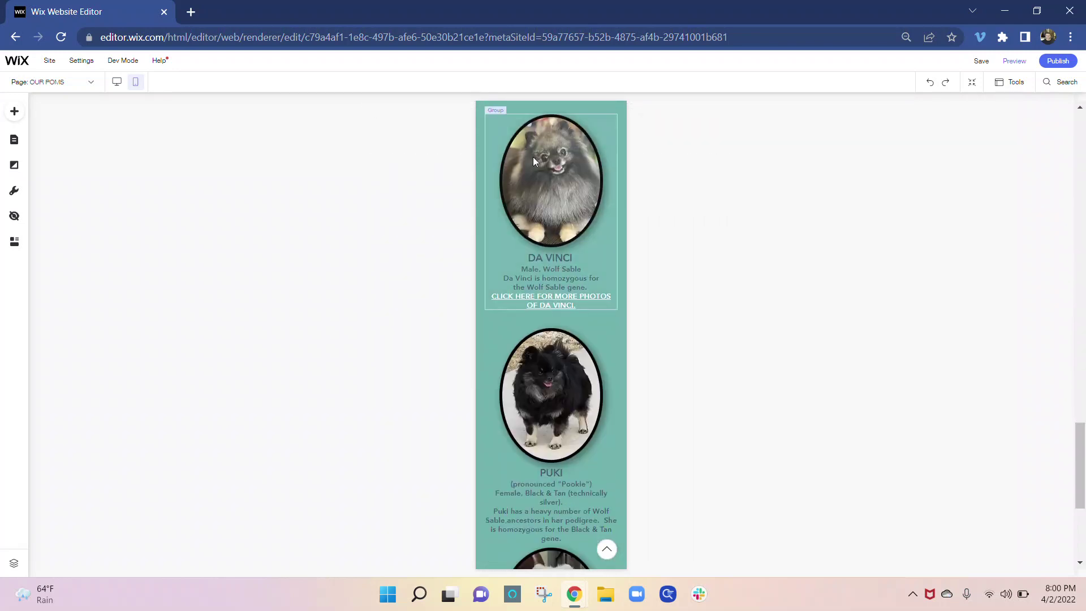
pyautogui.scroll(-5, 564, 389)
pyautogui.scroll(10, 600, 396)
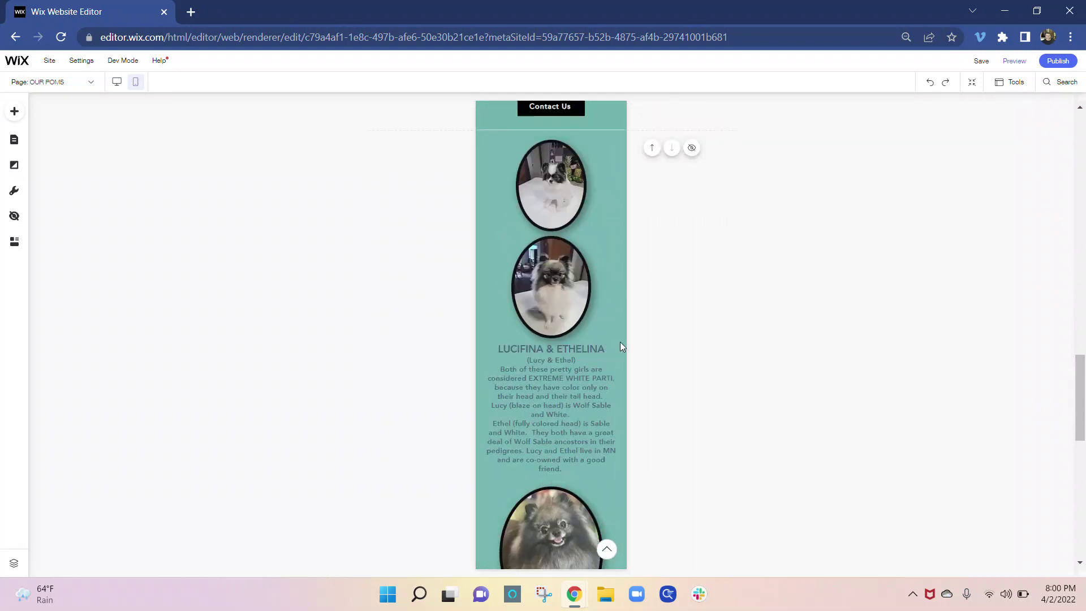
pyautogui.scroll(15, 620, 346)
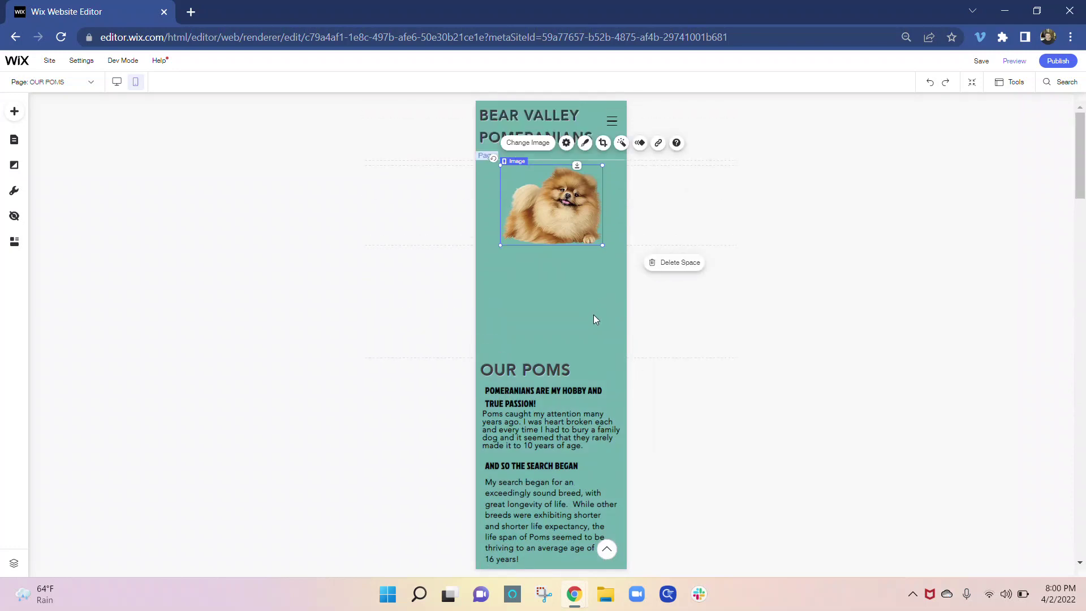
pyautogui.click(694, 266)
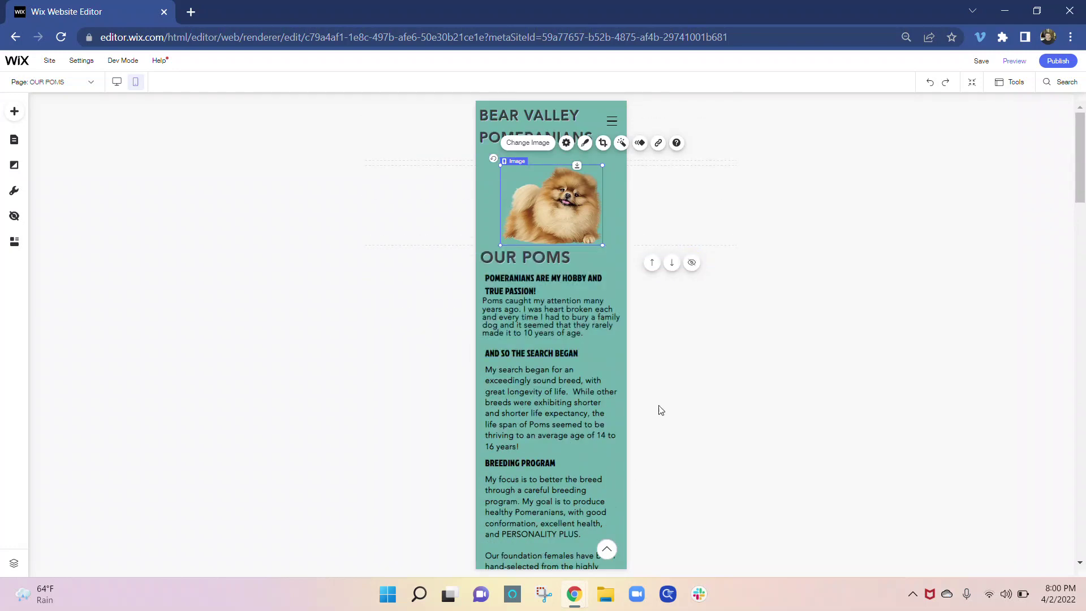
pyautogui.scroll(-18, 574, 402)
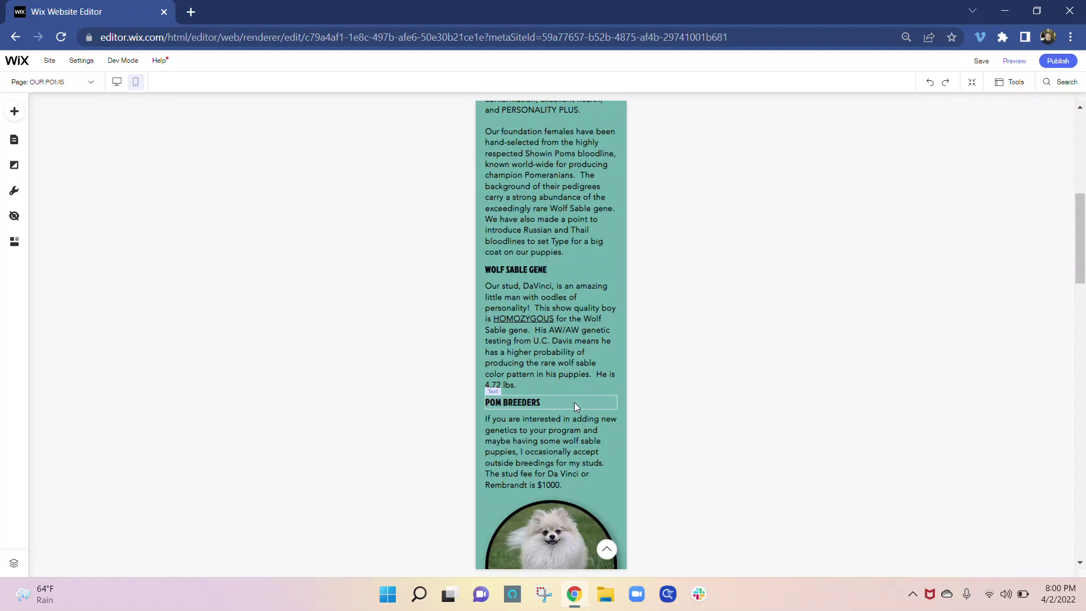
pyautogui.scroll(18, 516, 321)
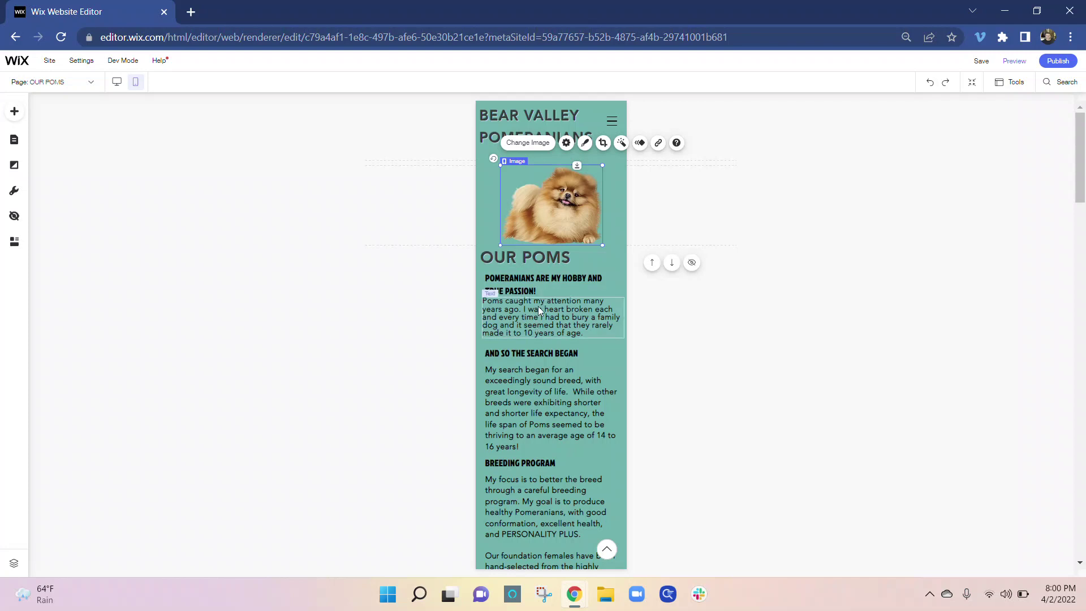
pyautogui.scroll(-2, 545, 401)
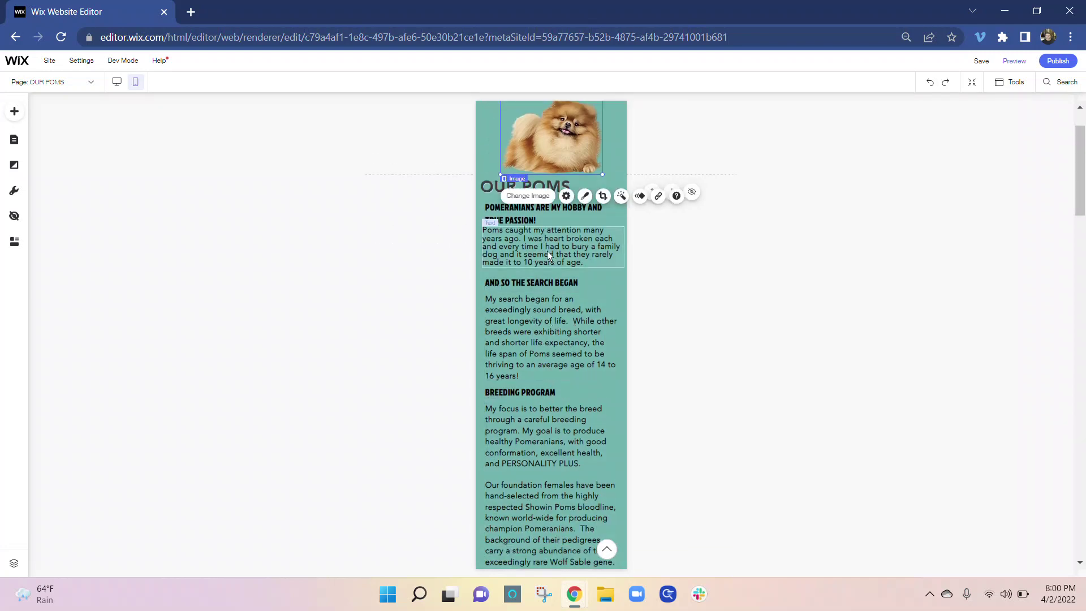
pyautogui.scroll(-5, 544, 249)
pyautogui.scroll(-8, 545, 440)
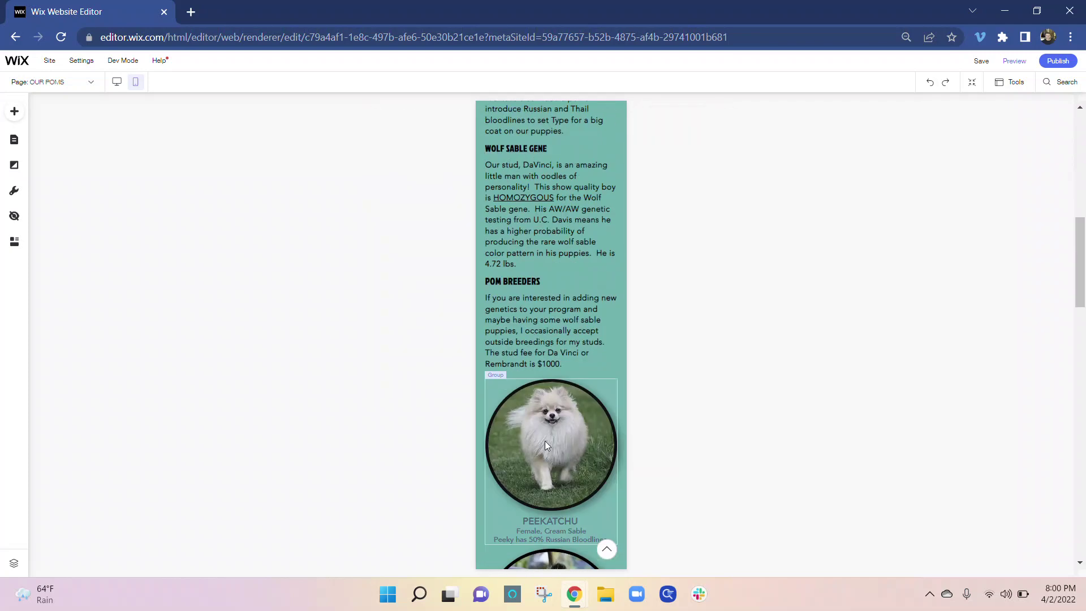
pyautogui.scroll(8, 565, 251)
pyautogui.scroll(6, 559, 278)
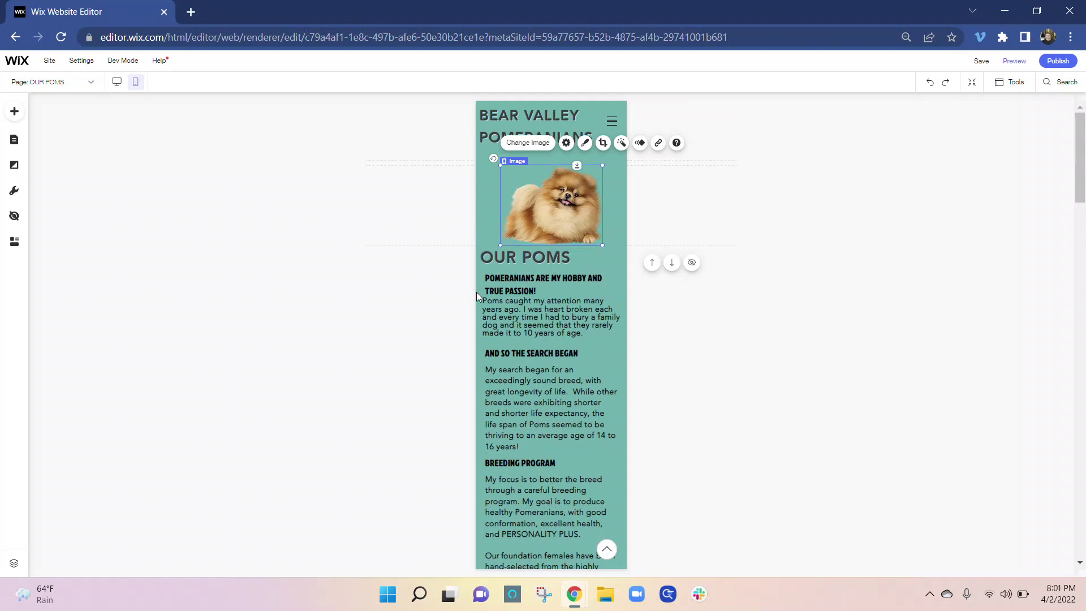
# - Narrow the 'Poms caught my attention' box and widen the 'My search began' box leftward
pyautogui.click(557, 311)
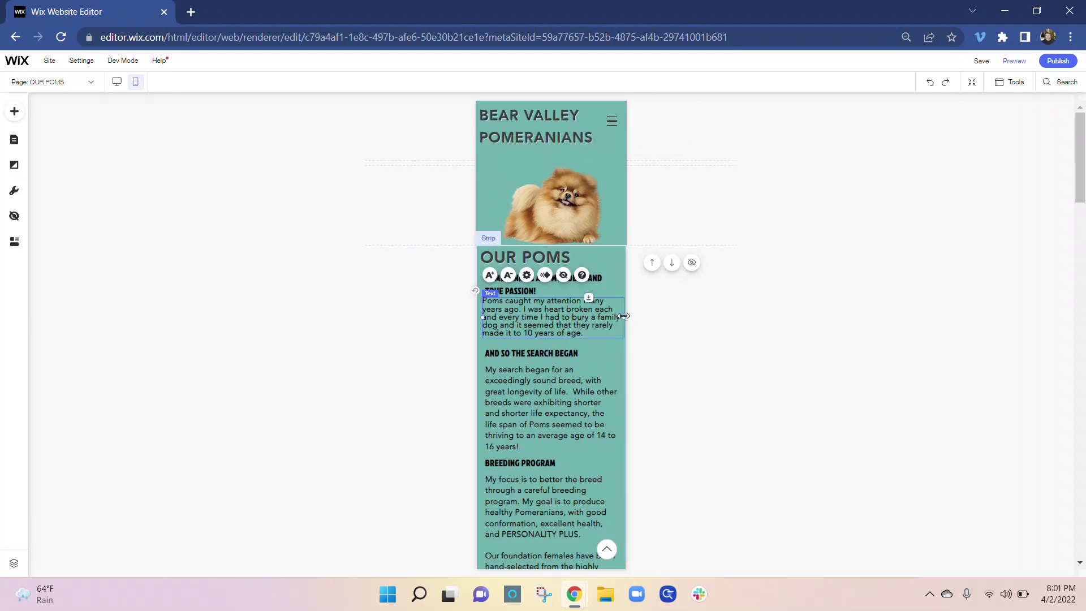
pyautogui.moveTo(622, 315); pyautogui.dragTo(617, 315)
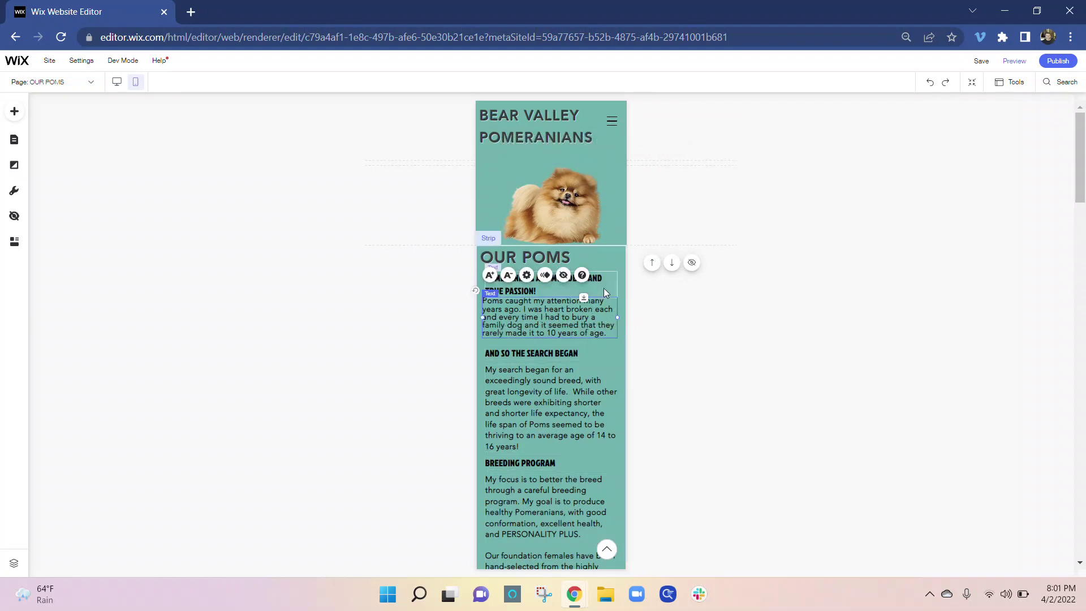
pyautogui.click(596, 404)
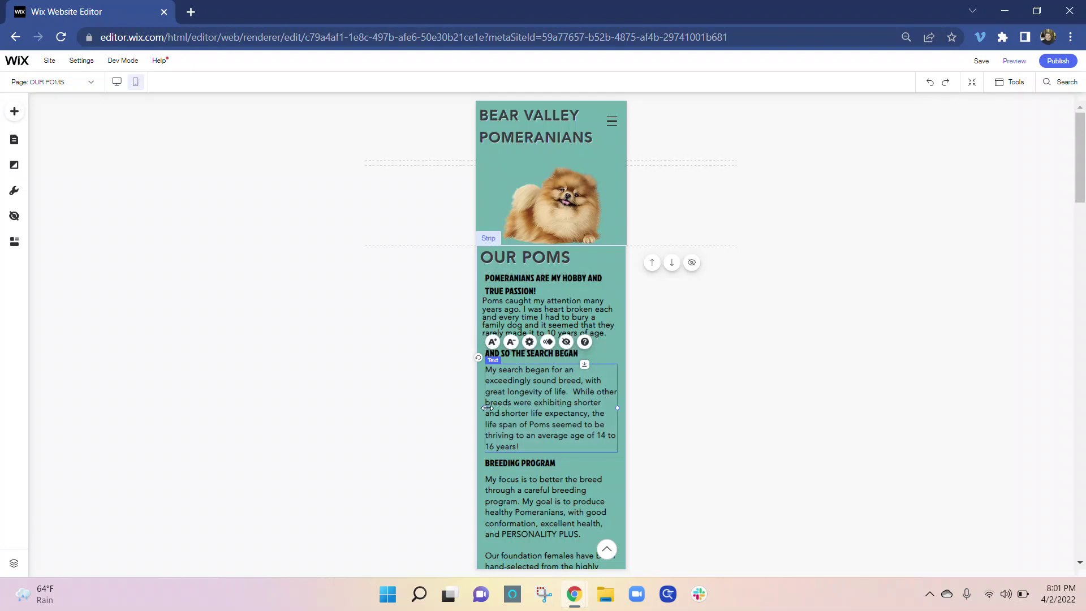
pyautogui.moveTo(487, 407); pyautogui.dragTo(484, 406)
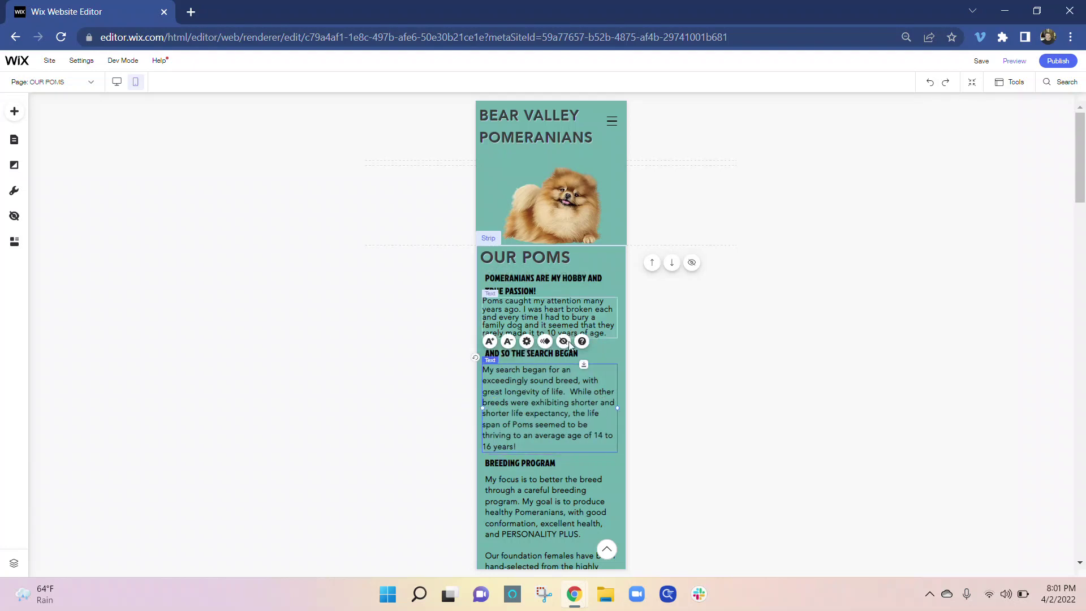
# - Widen the 'My focus is to better the breed' paragraph and shift it slightly left
pyautogui.scroll(-1, 574, 382)
pyautogui.click(570, 415)
pyautogui.scroll(-3, 570, 414)
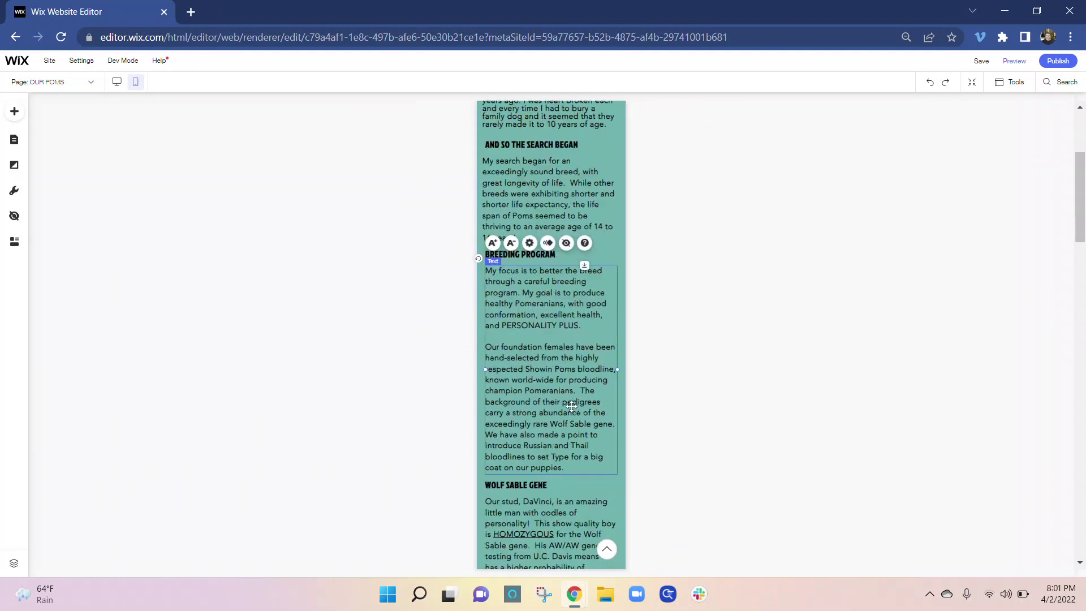
pyautogui.moveTo(616, 294); pyautogui.dragTo(621, 295)
pyautogui.moveTo(519, 294); pyautogui.dragTo(520, 296)
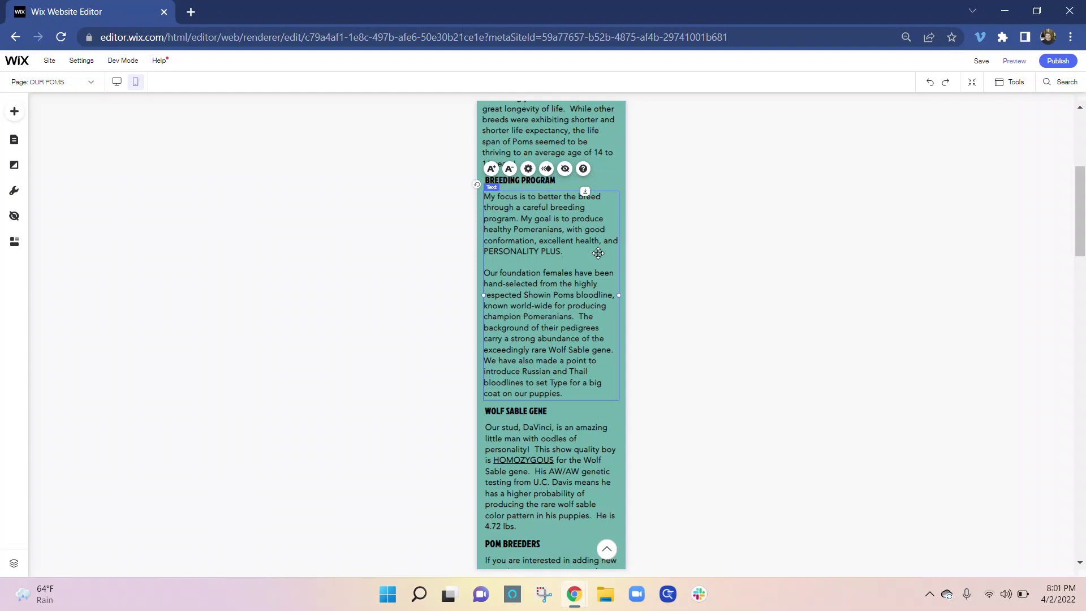
# - Adjust the widths of the DaVinci stud paragraph and the Pom Breeders paragraph
pyautogui.scroll(-5, 599, 254)
pyautogui.click(582, 279)
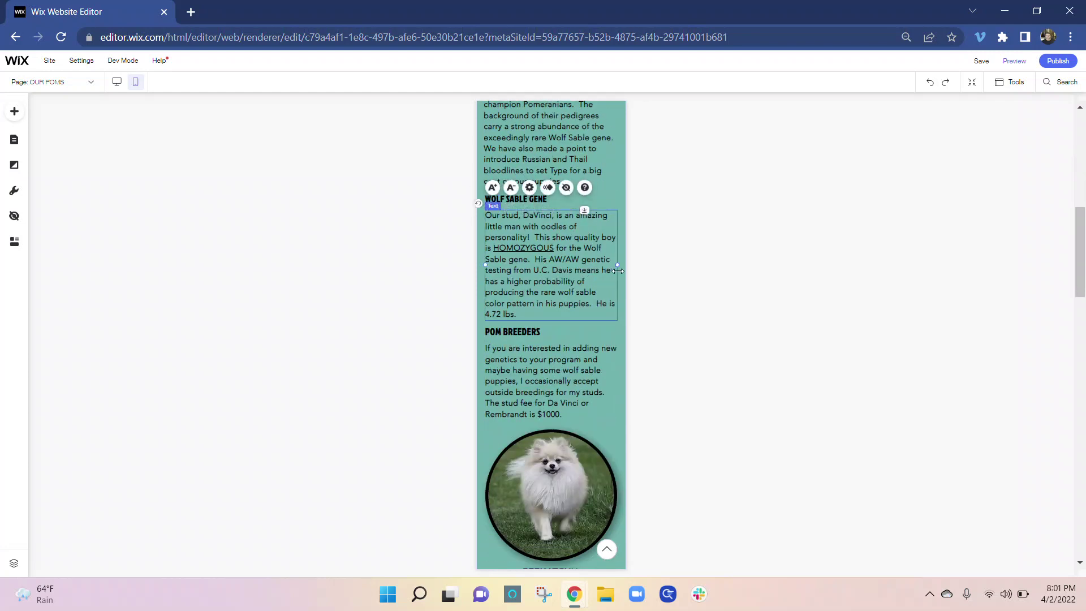
pyautogui.moveTo(618, 268); pyautogui.dragTo(542, 261)
pyautogui.scroll(-2, 544, 271)
pyautogui.click(544, 266)
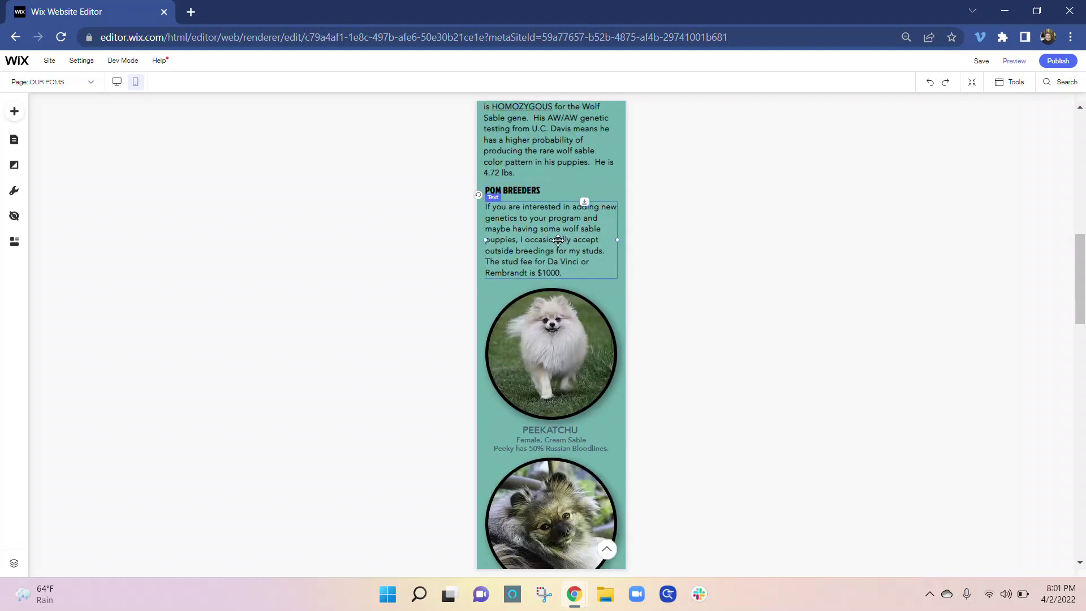
pyautogui.moveTo(621, 242); pyautogui.dragTo(574, 240)
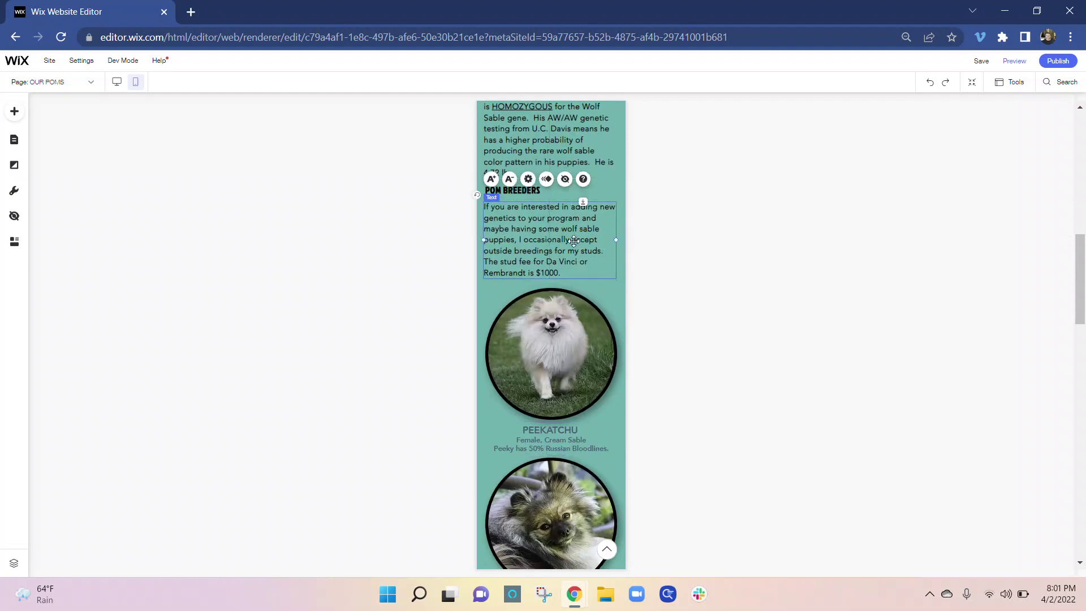
pyautogui.scroll(-1, 576, 224)
# - Step the Pom Breeders paragraph text size down and back up until it settles at 18px
pyautogui.scroll(2, 560, 249)
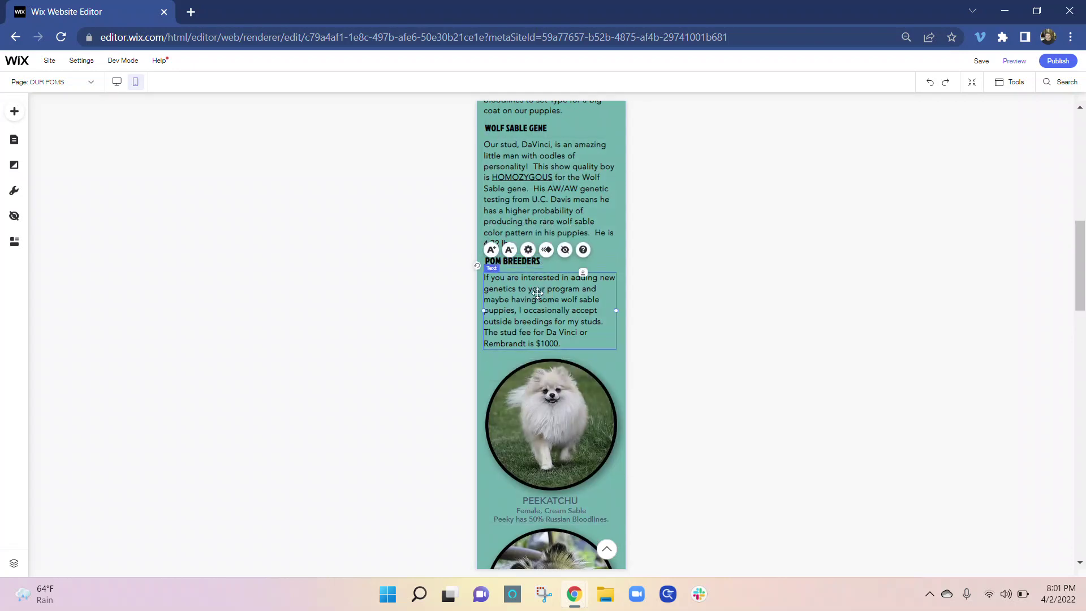
pyautogui.click(509, 256)
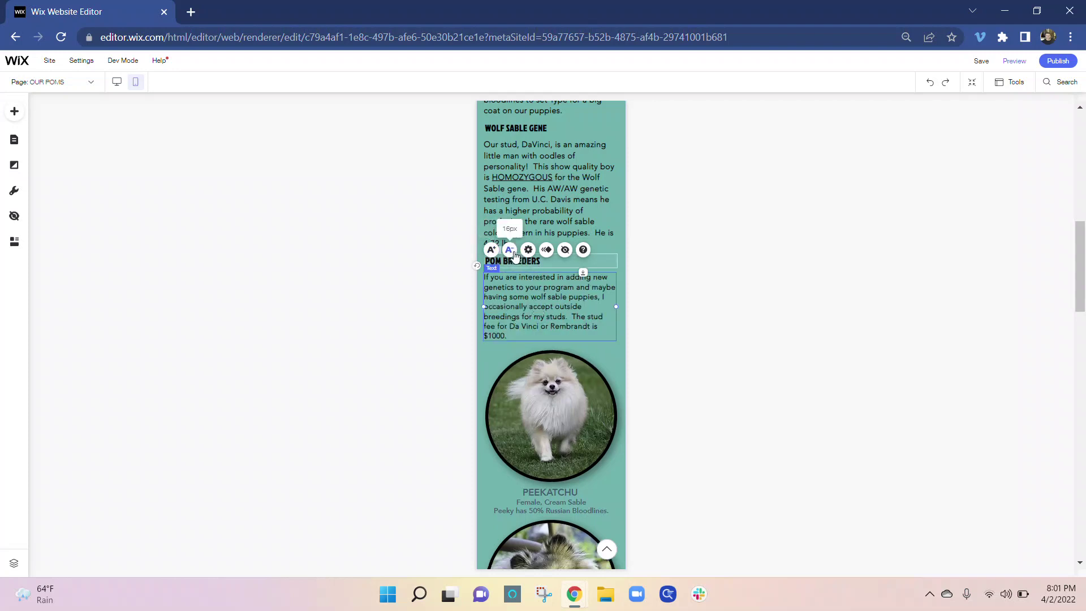
pyautogui.click(511, 254)
pyautogui.click(511, 254)
pyautogui.click(512, 254)
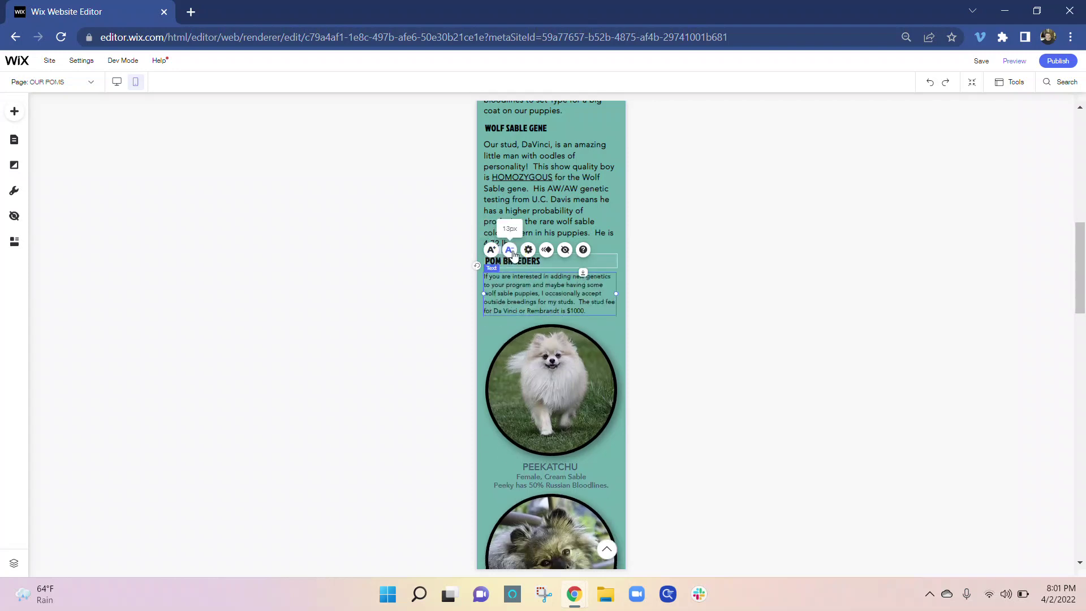
pyautogui.click(495, 253)
pyautogui.click(496, 254)
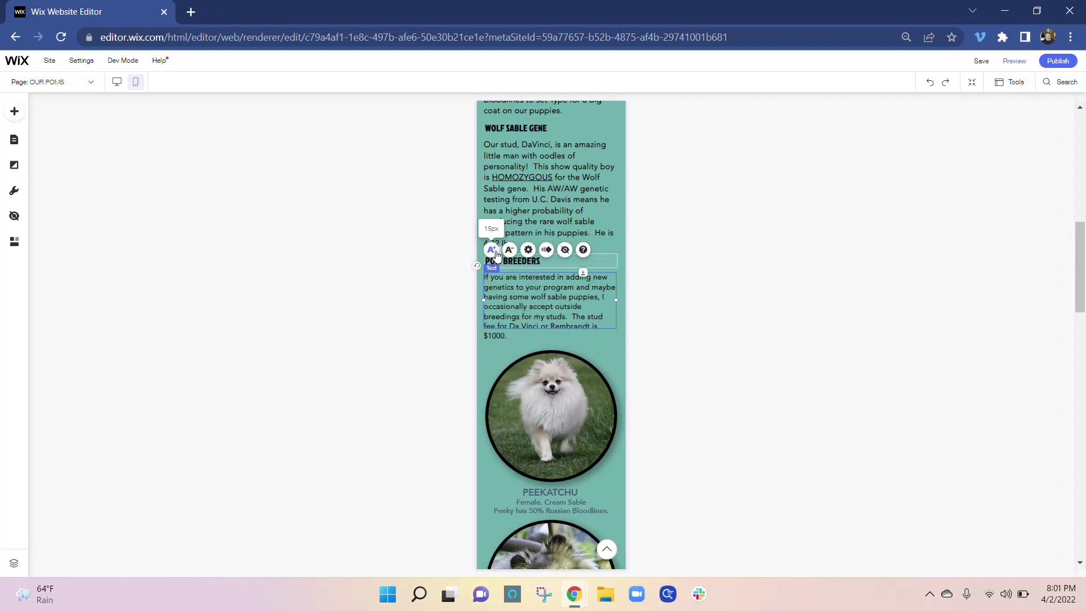
pyautogui.click(496, 254)
pyautogui.click(496, 254)
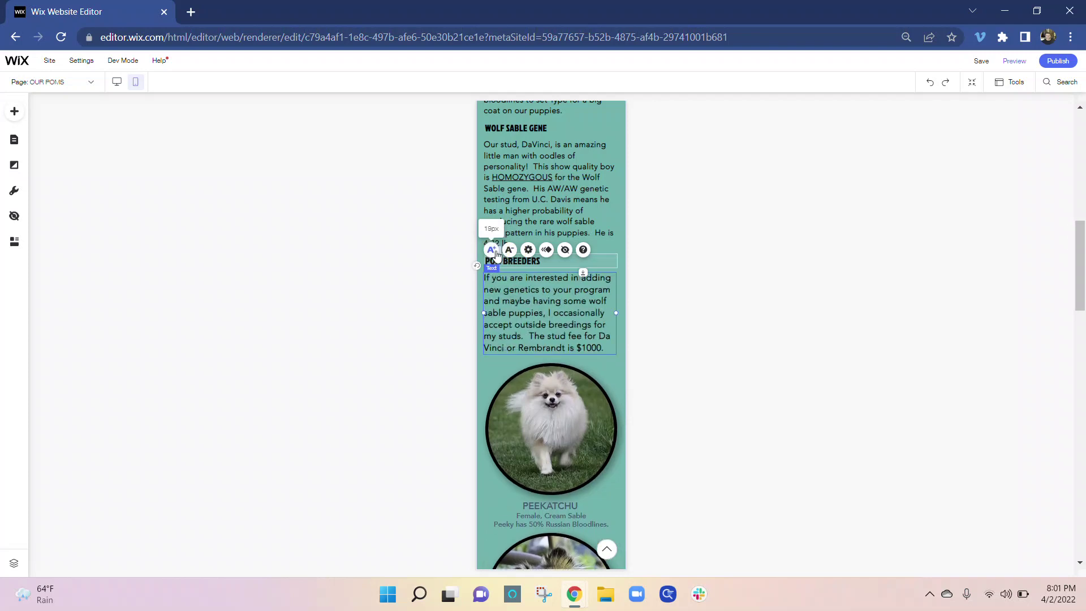
pyautogui.click(496, 254)
pyautogui.click(510, 253)
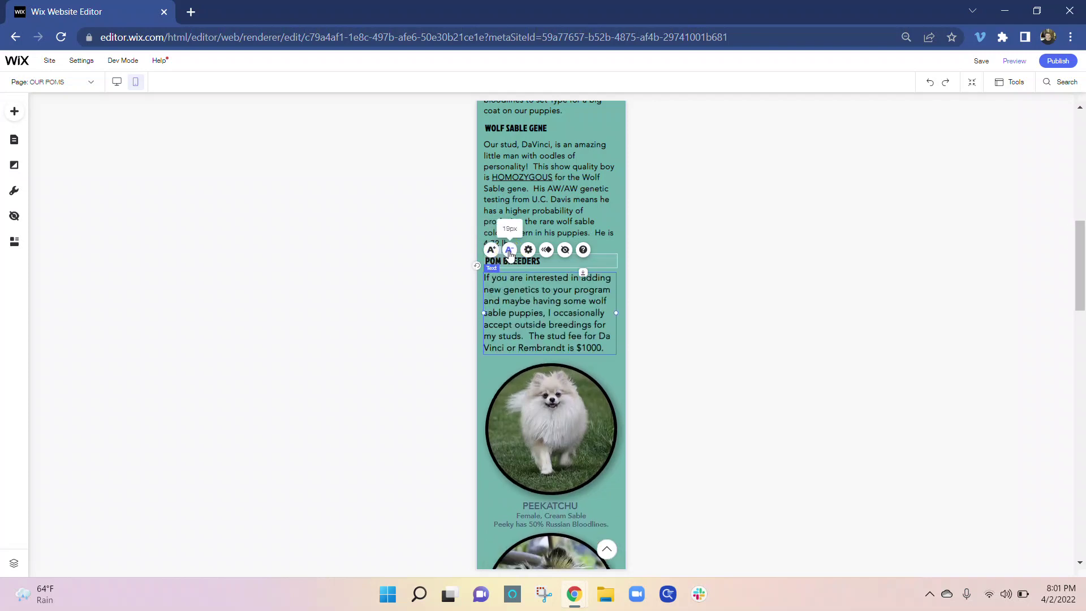
pyautogui.click(509, 253)
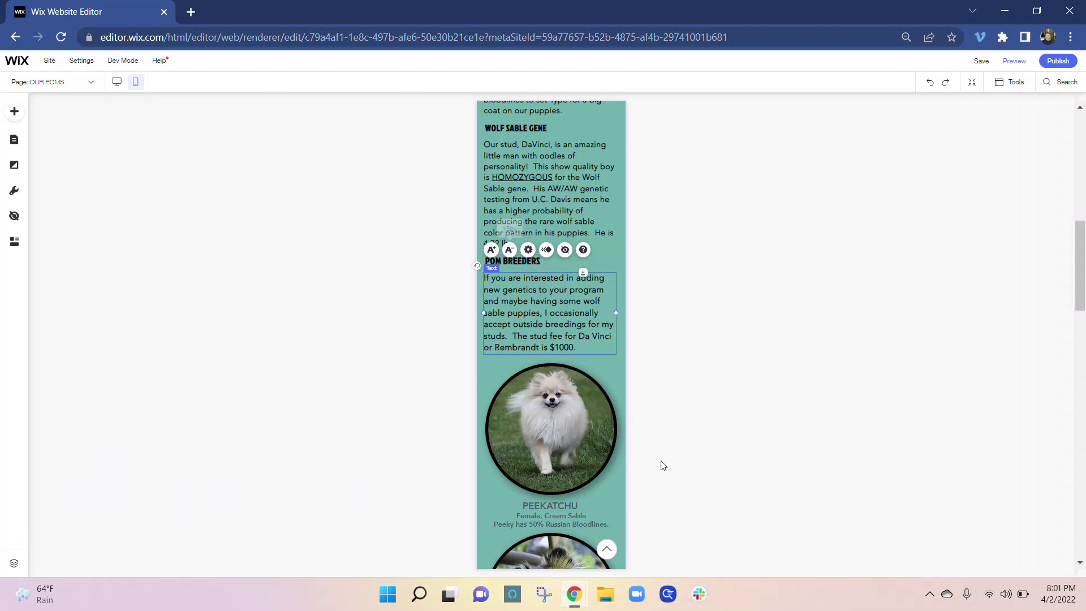
pyautogui.click(598, 260)
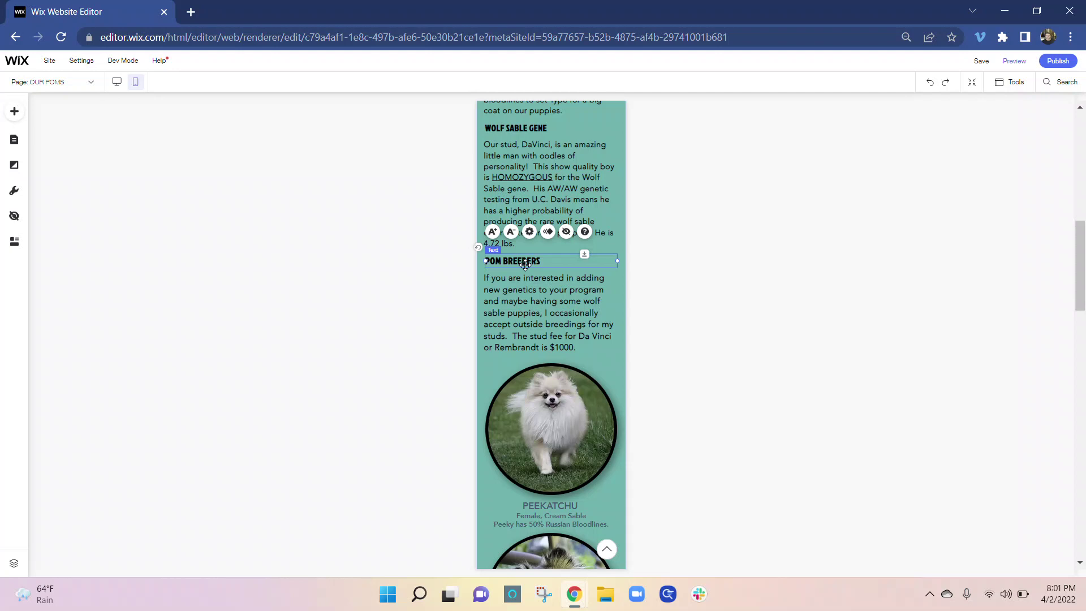
# - Open the POM BREEDERS heading's mobile text settings and pick white for its colour
pyautogui.click(531, 232)
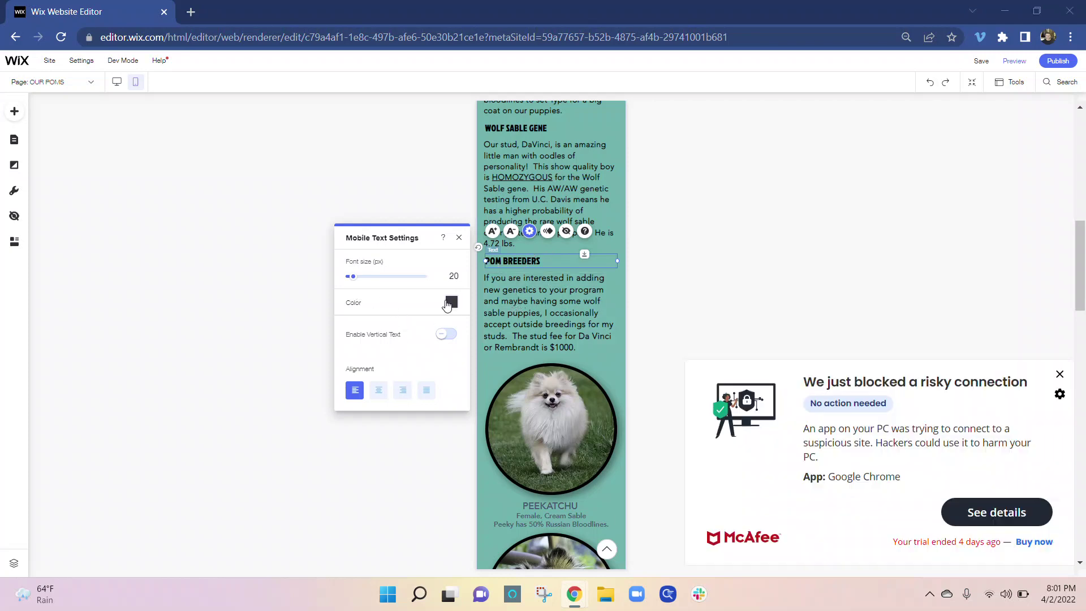
pyautogui.click(1058, 375)
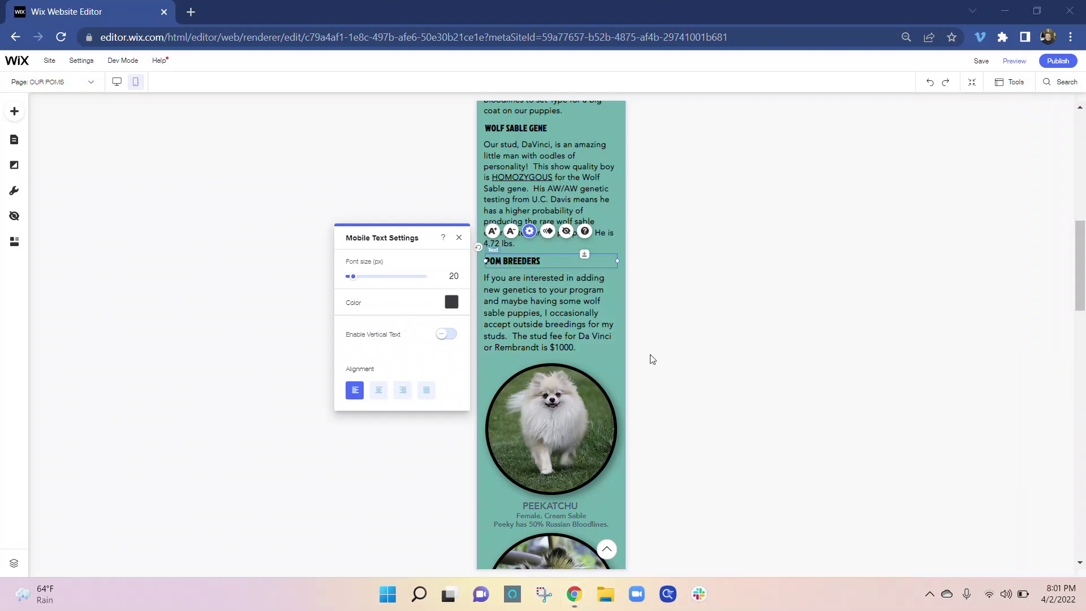
pyautogui.click(451, 302)
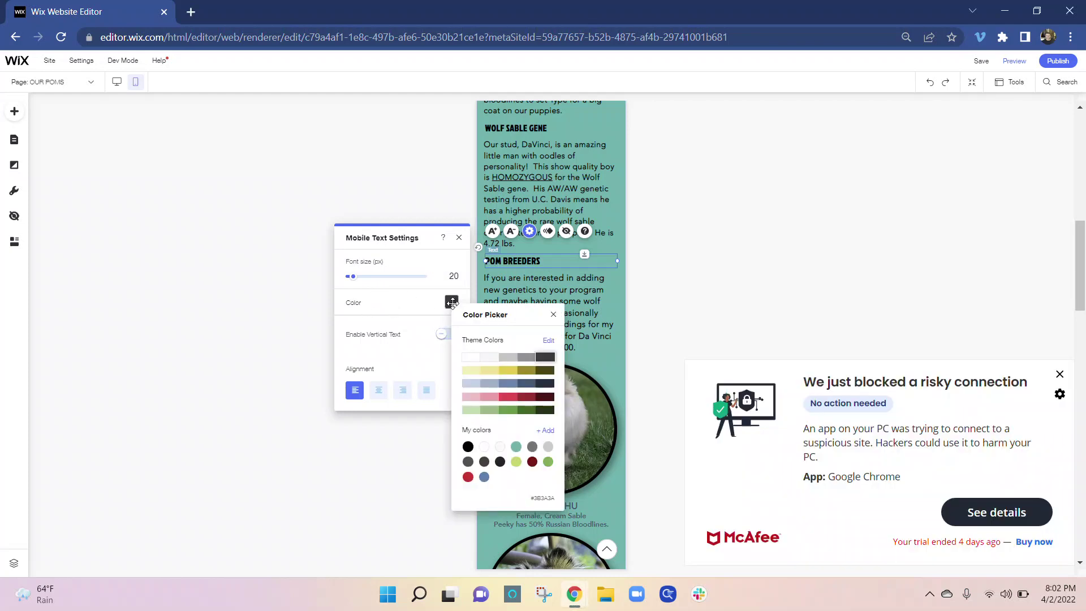
pyautogui.click(1059, 374)
pyautogui.click(471, 358)
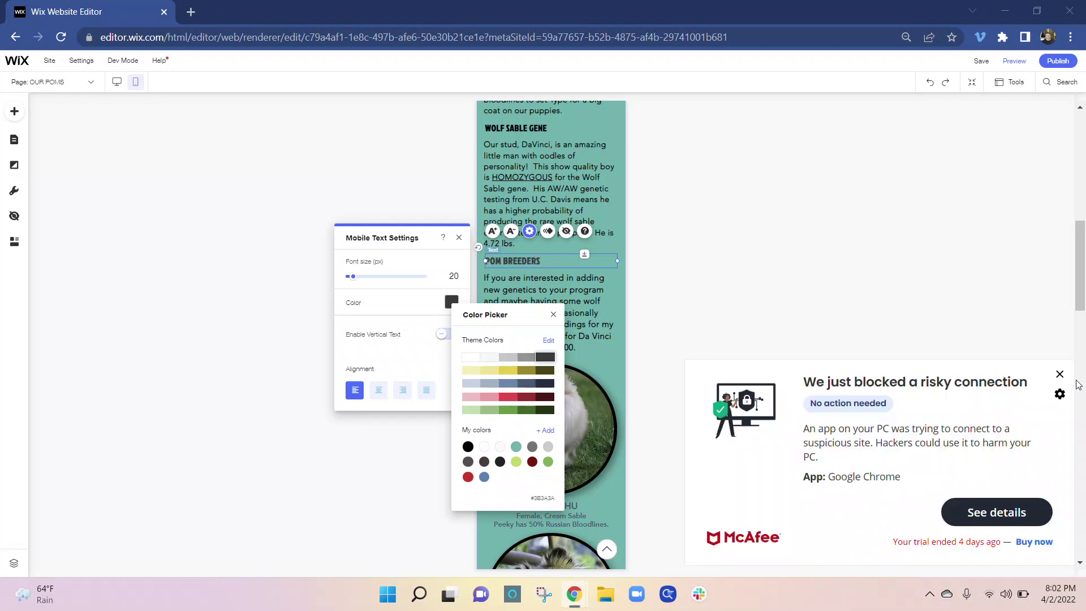
pyautogui.click(1059, 375)
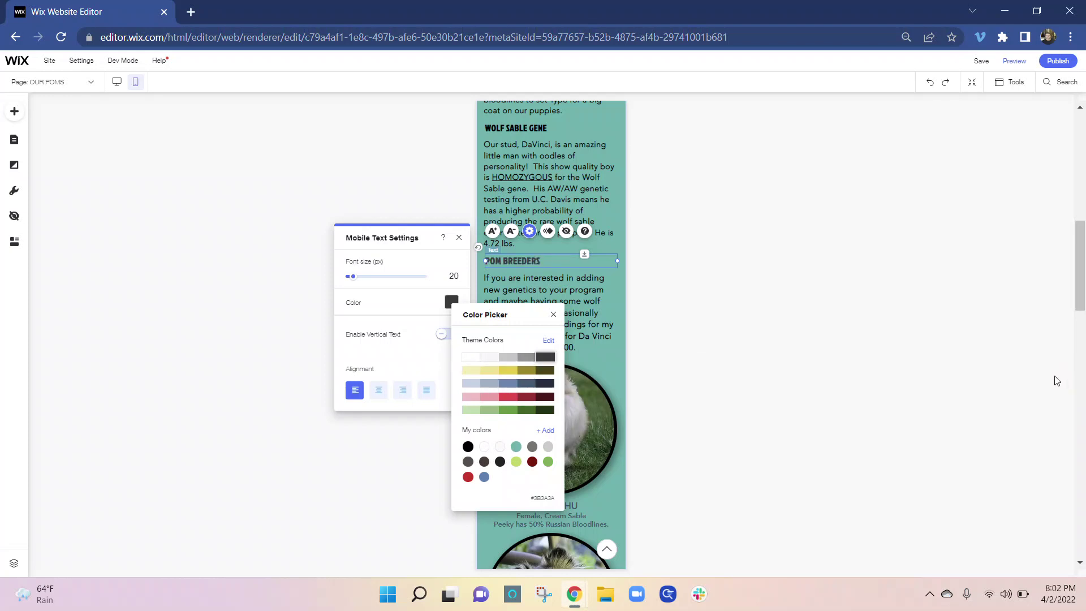
pyautogui.click(553, 316)
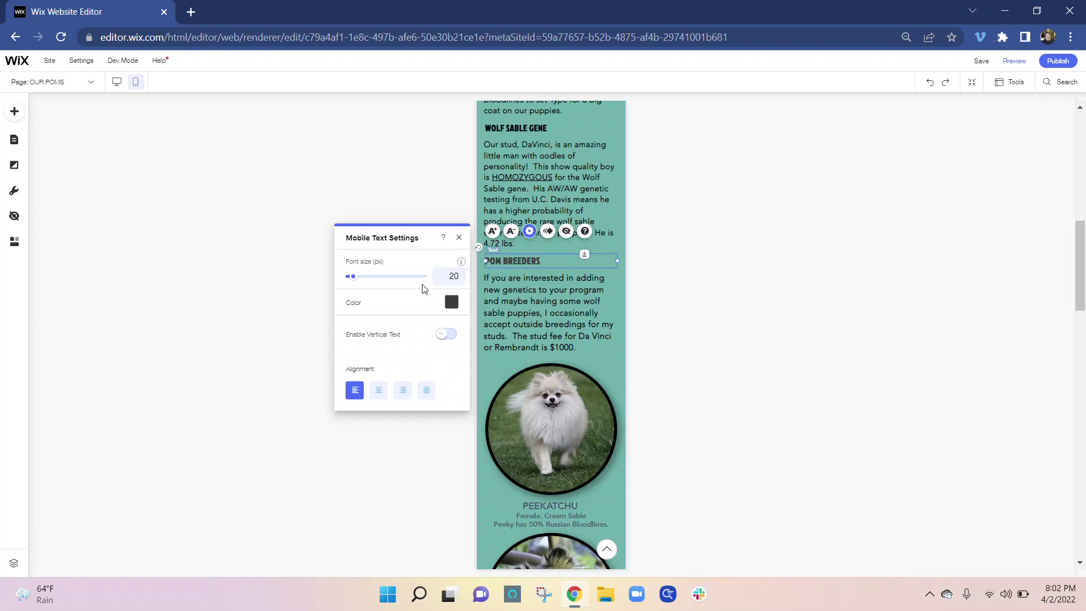
# - Try centre and right alignment, keep the heading left-aligned, and close the text settings
pyautogui.click(378, 391)
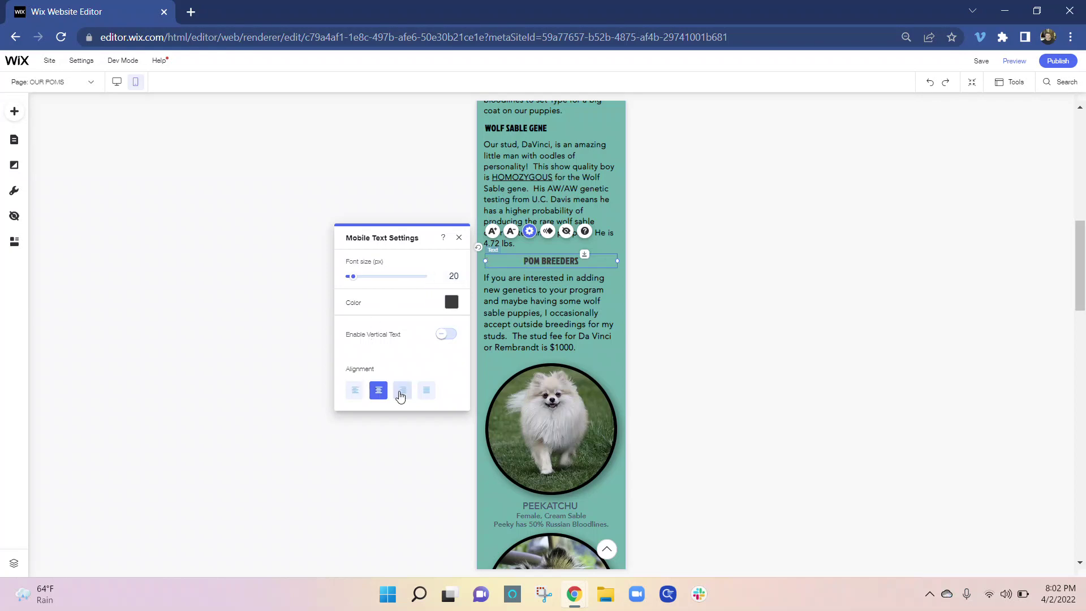
pyautogui.click(403, 395)
pyautogui.click(355, 390)
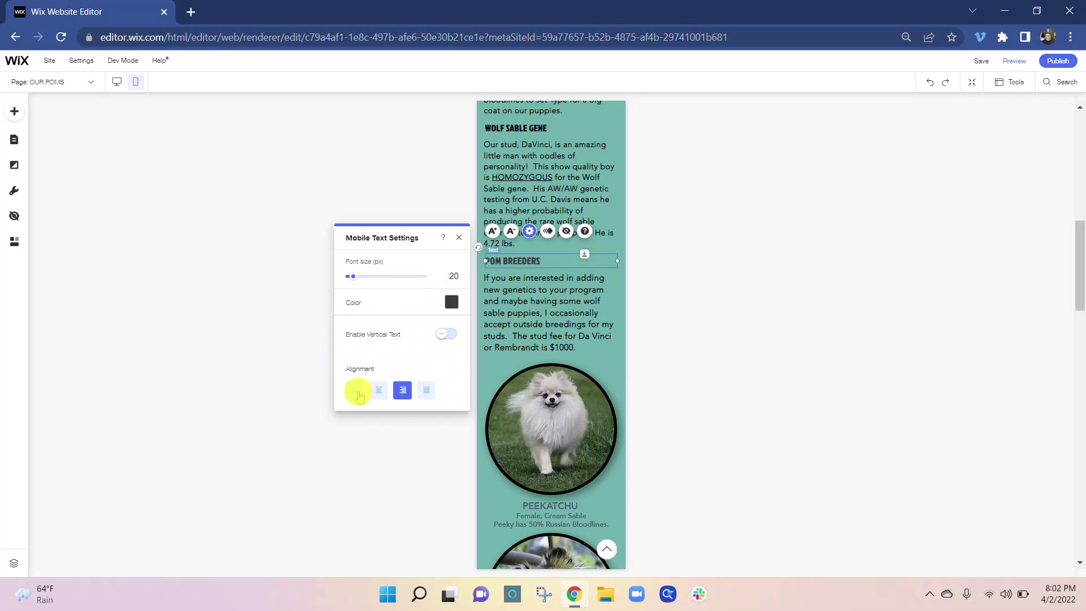
pyautogui.click(451, 303)
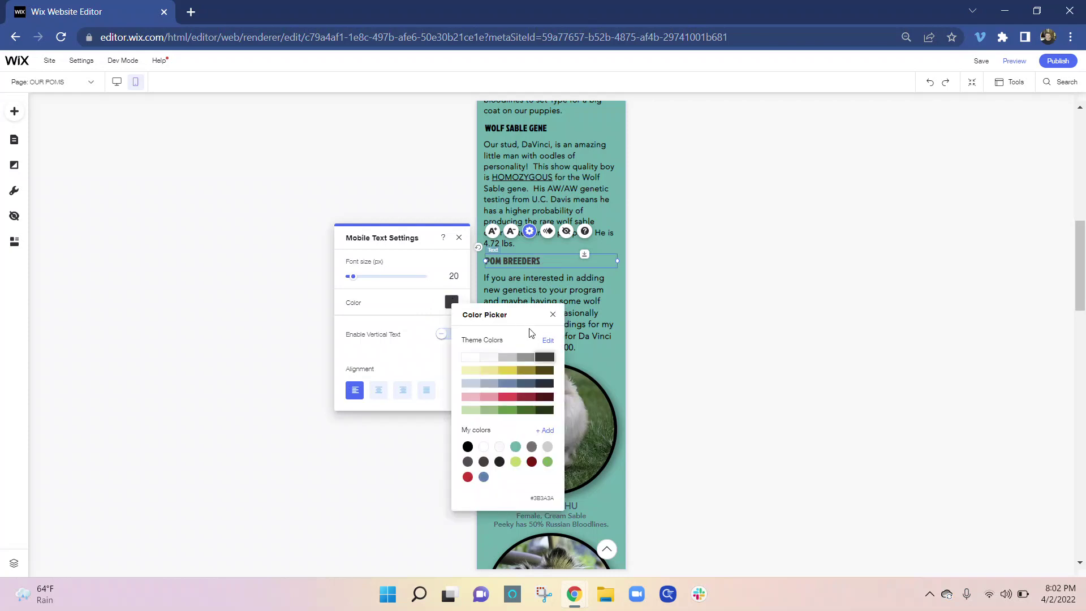
pyautogui.click(553, 316)
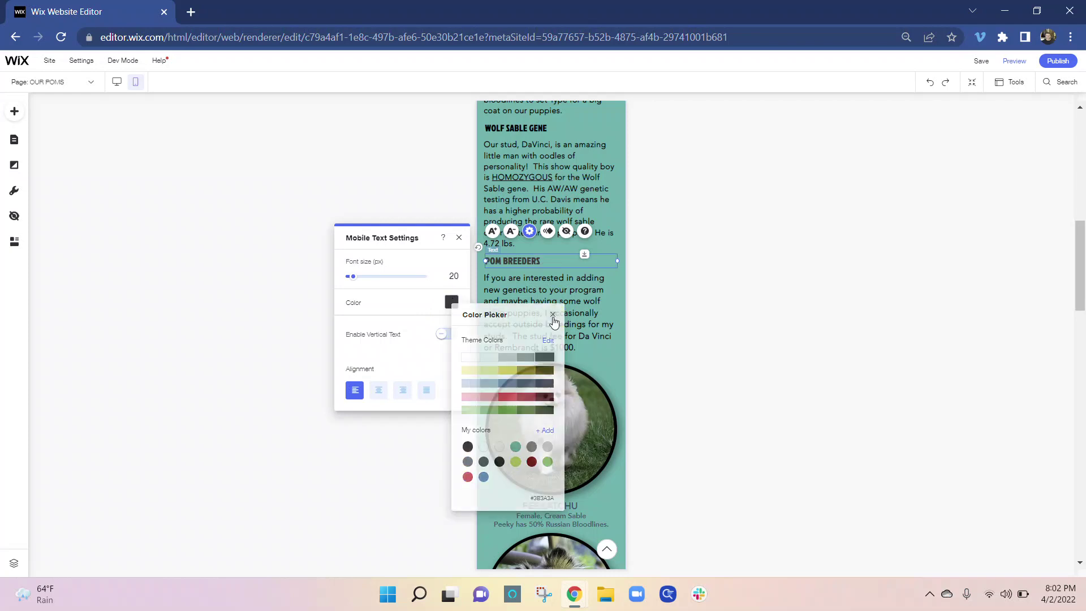
pyautogui.click(459, 239)
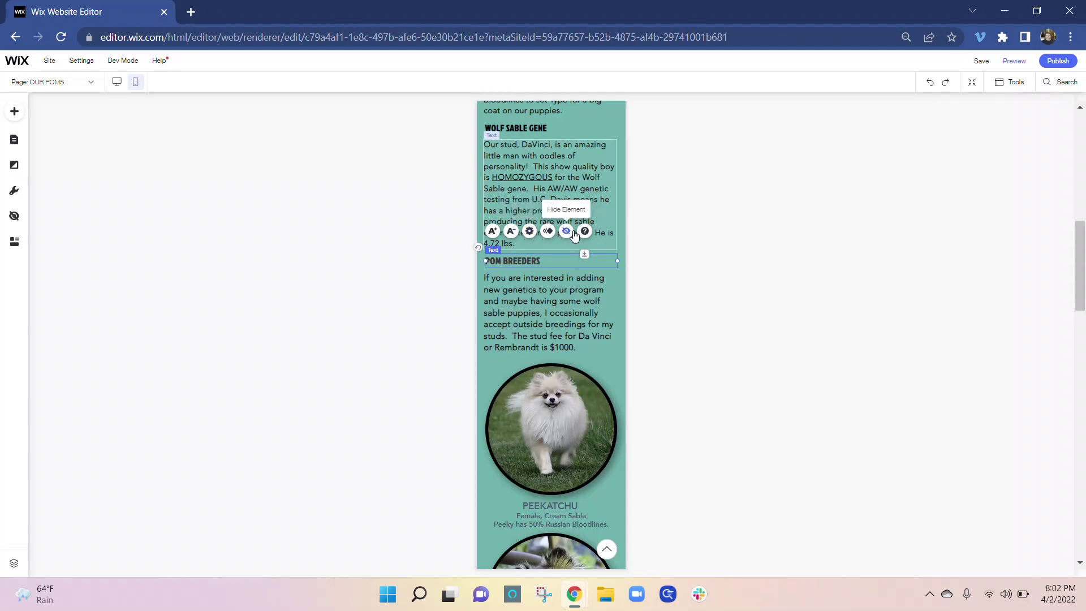
pyautogui.scroll(4, 548, 280)
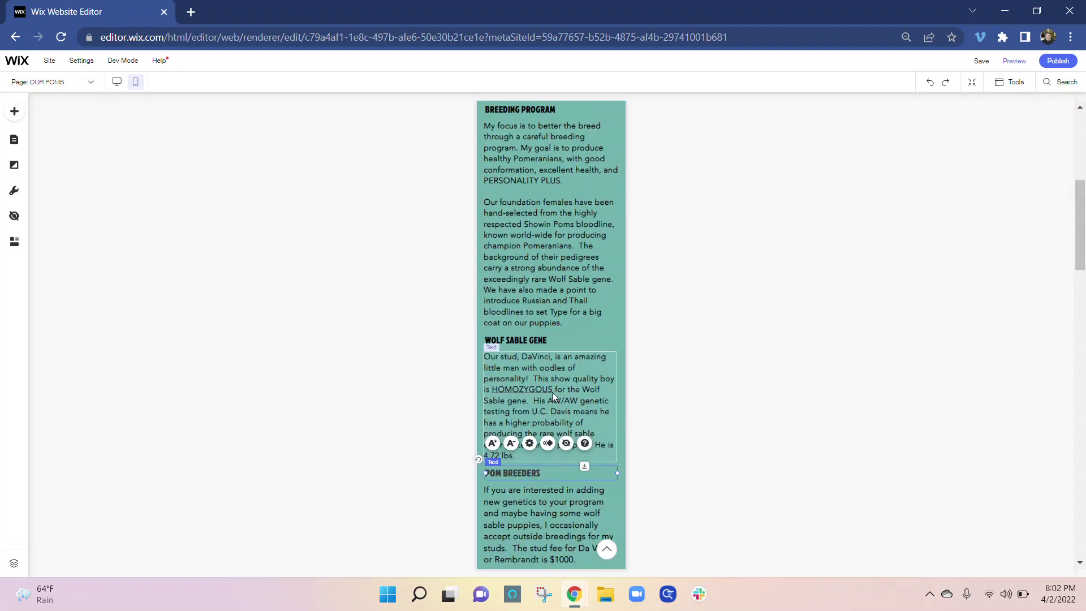
pyautogui.scroll(-4, 552, 392)
pyautogui.scroll(3, 576, 377)
pyautogui.scroll(1, 553, 306)
pyautogui.click(564, 364)
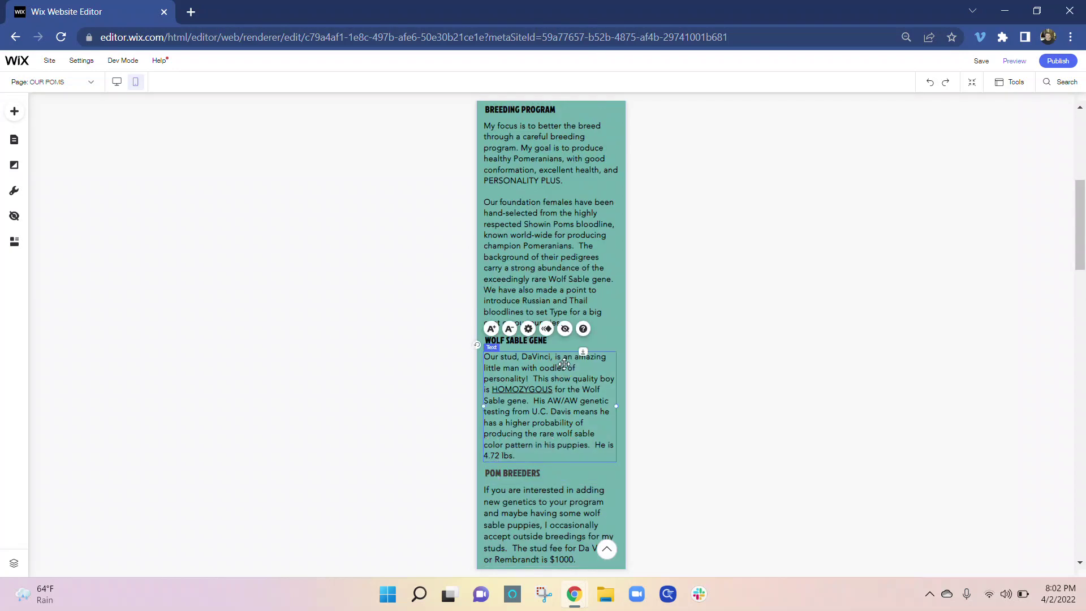
pyautogui.click(555, 256)
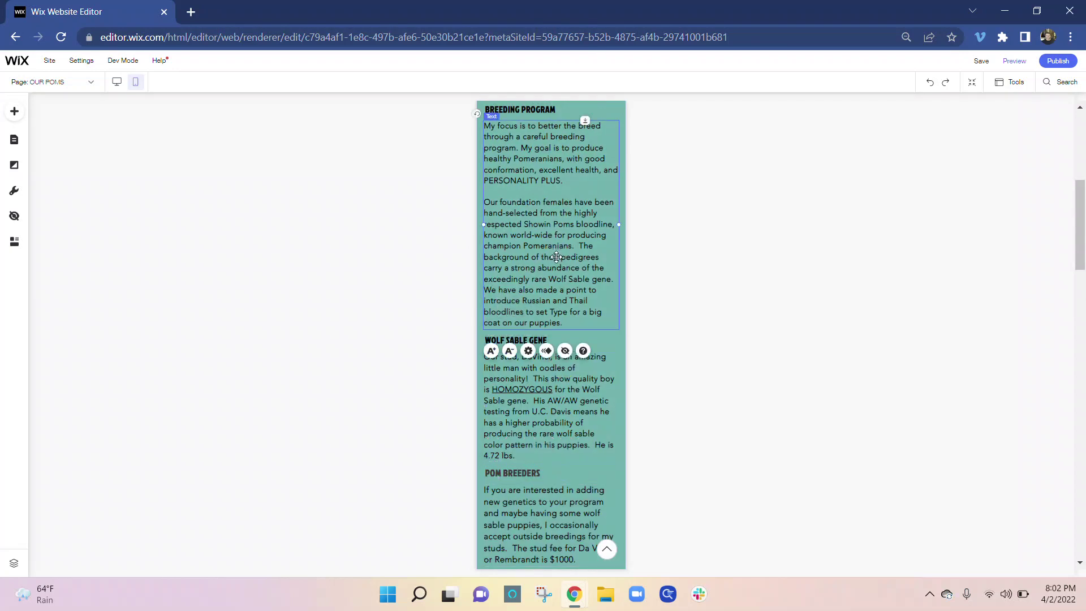
pyautogui.scroll(4, 569, 249)
pyautogui.click(558, 242)
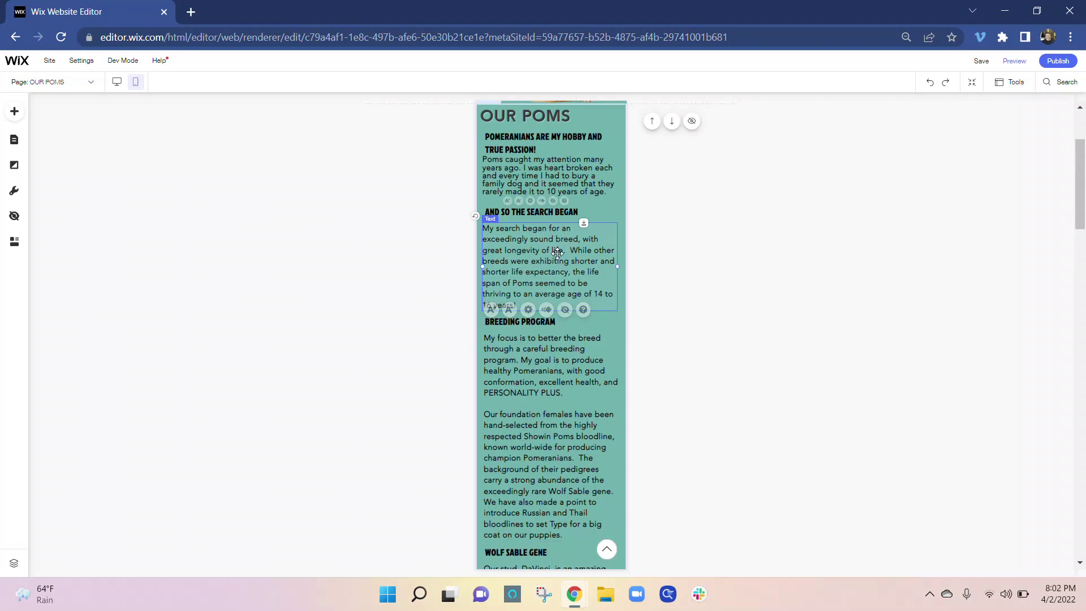
pyautogui.scroll(3, 576, 208)
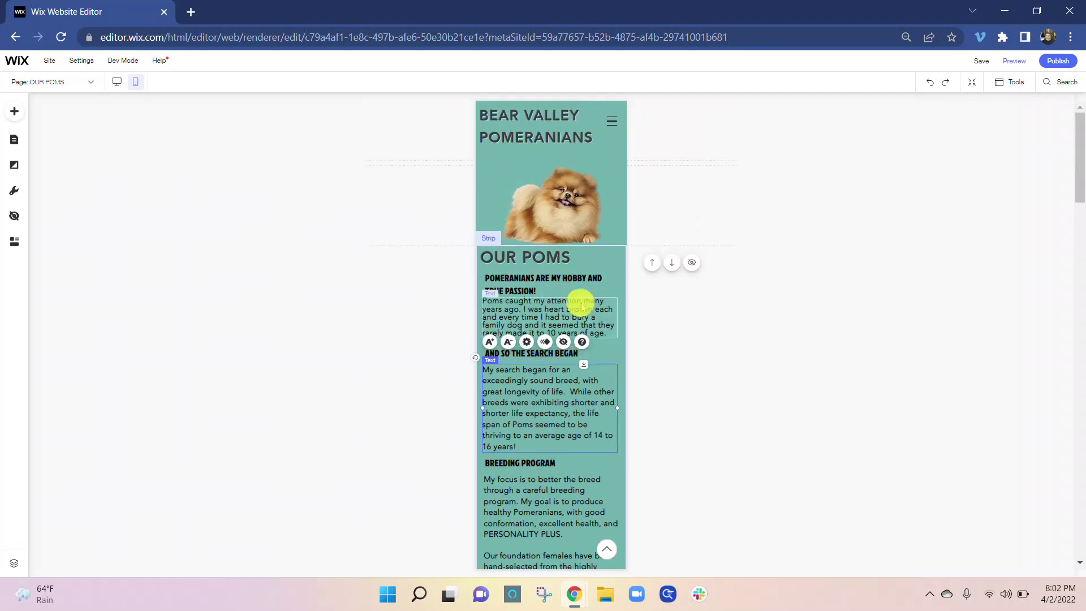
pyautogui.click(547, 296)
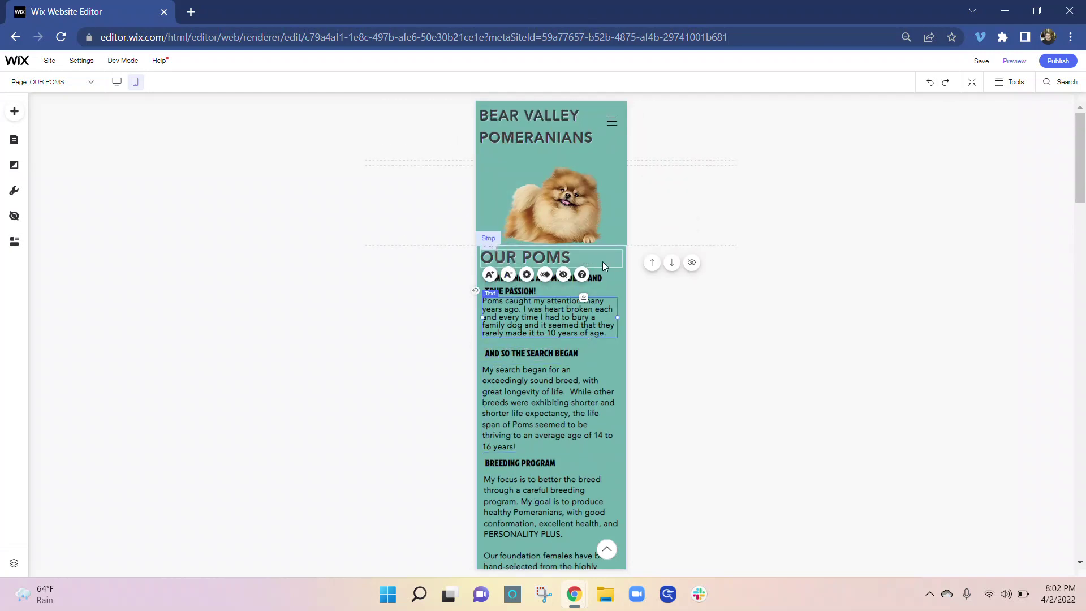
pyautogui.click(527, 285)
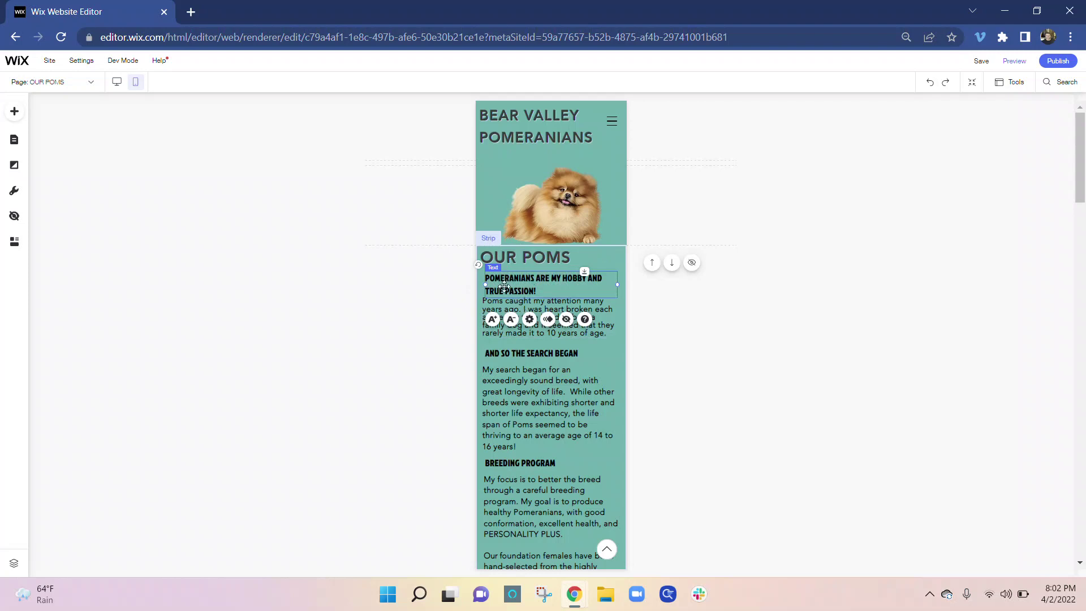
# - Widen the heading's text box to 300 px and reduce its font size by two steps
pyautogui.moveTo(485, 284); pyautogui.dragTo(484, 284)
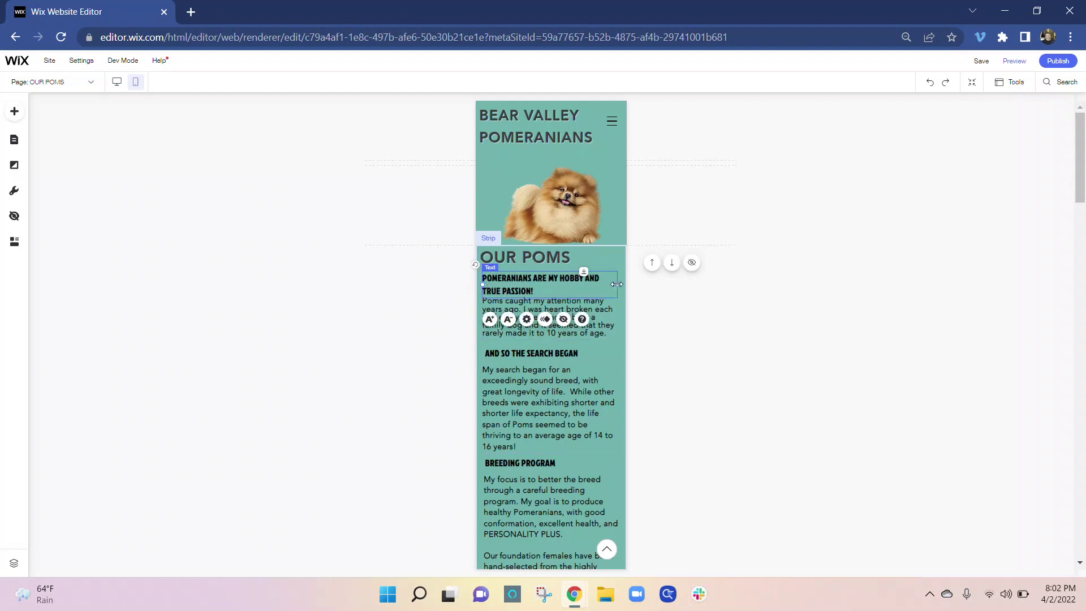
pyautogui.moveTo(620, 284)
pyautogui.mouseDown()
pyautogui.moveTo(585, 283)
pyautogui.moveTo(613, 284)
pyautogui.mouseUp()
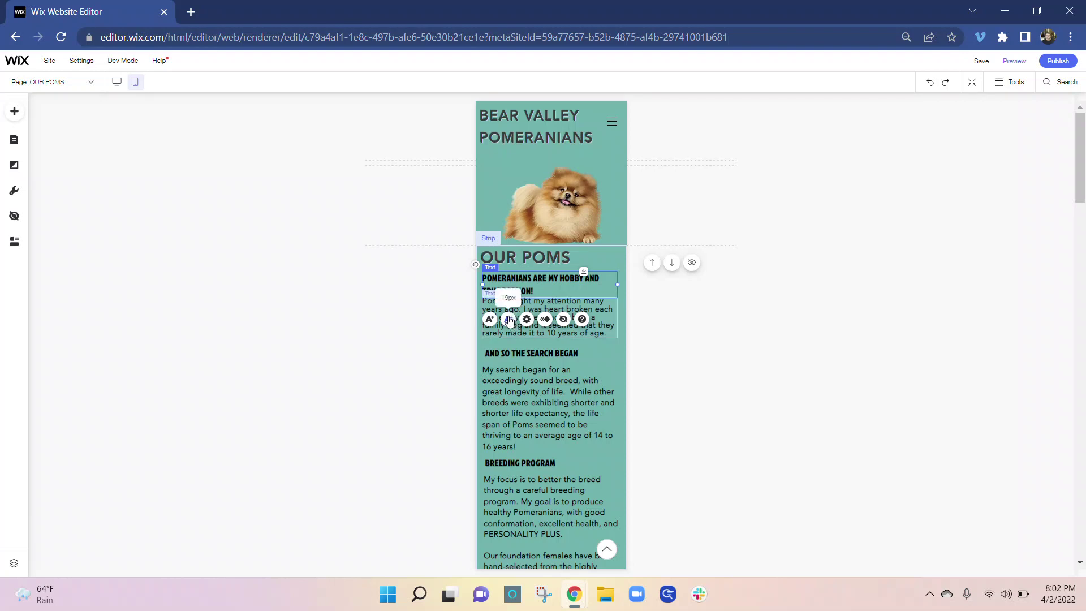
pyautogui.click(509, 318)
pyautogui.click(509, 319)
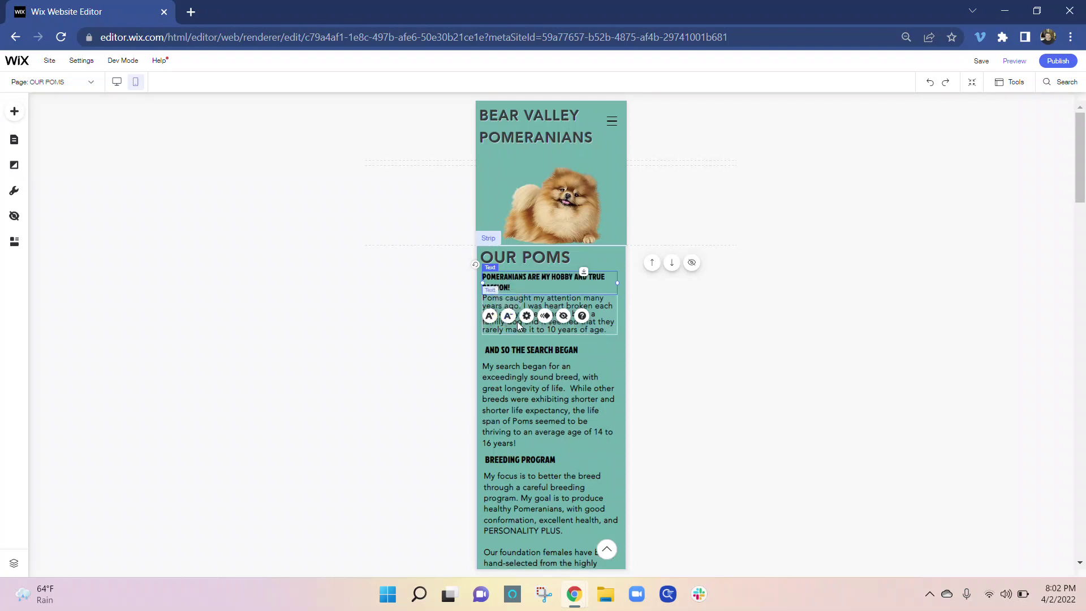
# - Nudge AND SO THE SEARCH BEGAN slightly left, enlarge it, and enlarge WOLF SABLE GENE
pyautogui.click(515, 354)
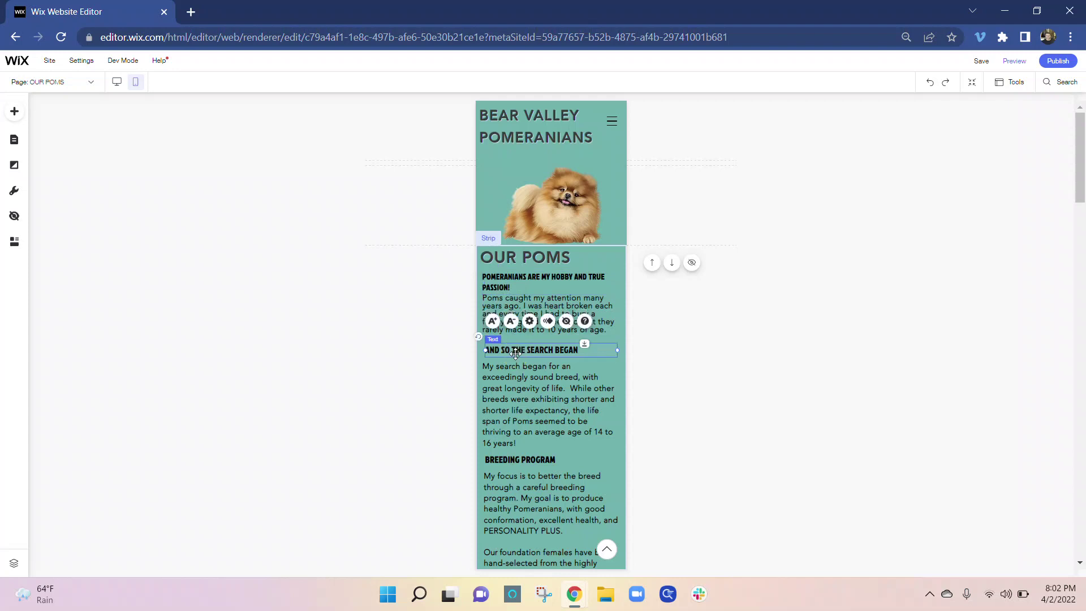
pyautogui.moveTo(515, 354); pyautogui.dragTo(511, 352)
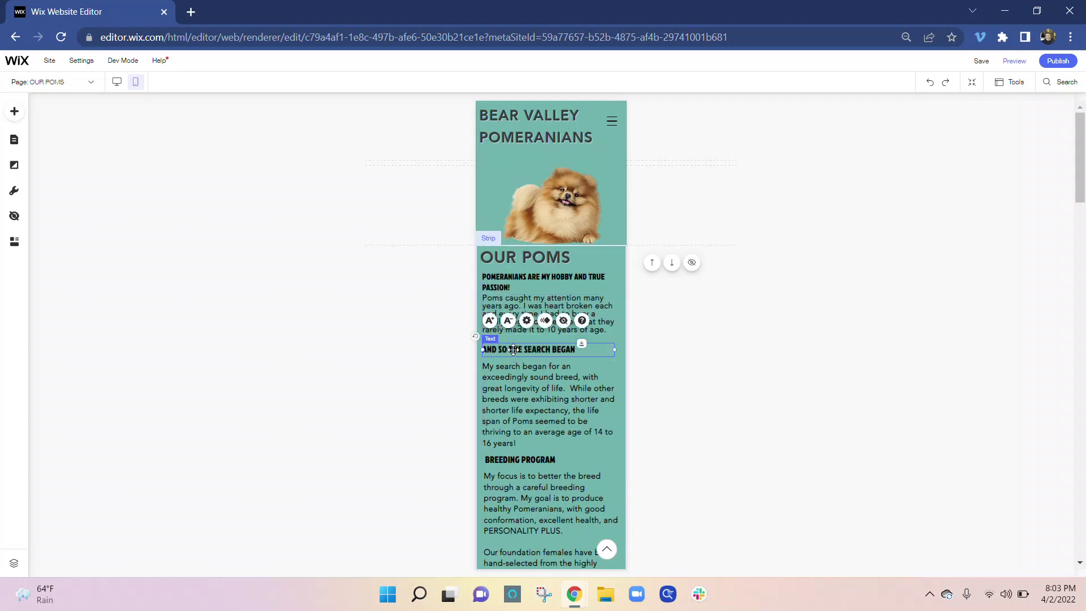
pyautogui.click(490, 321)
pyautogui.scroll(-1, 521, 390)
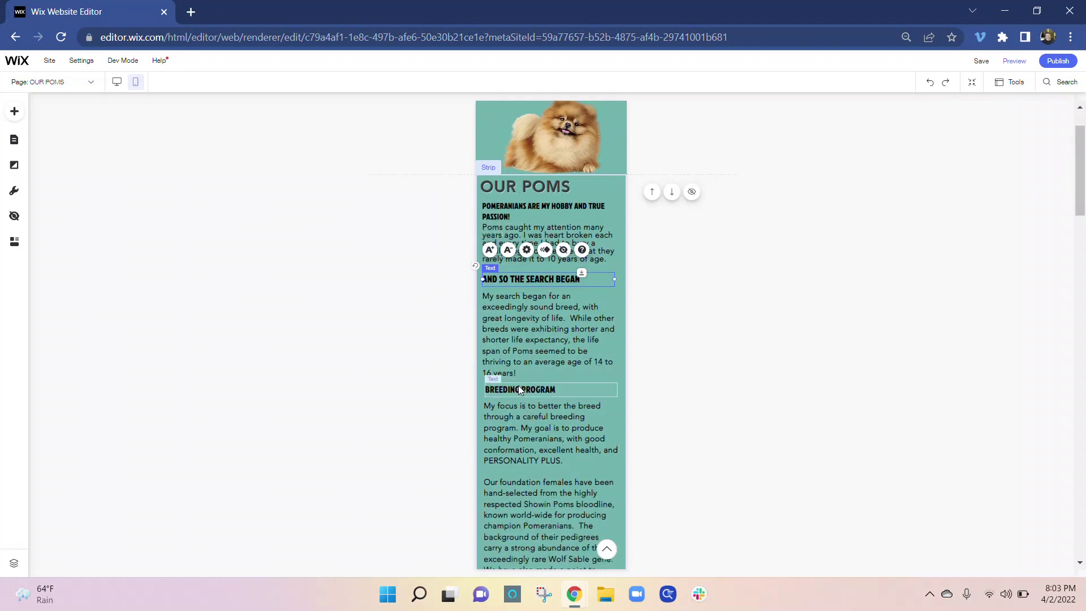
pyautogui.click(520, 390)
pyautogui.scroll(-2, 512, 396)
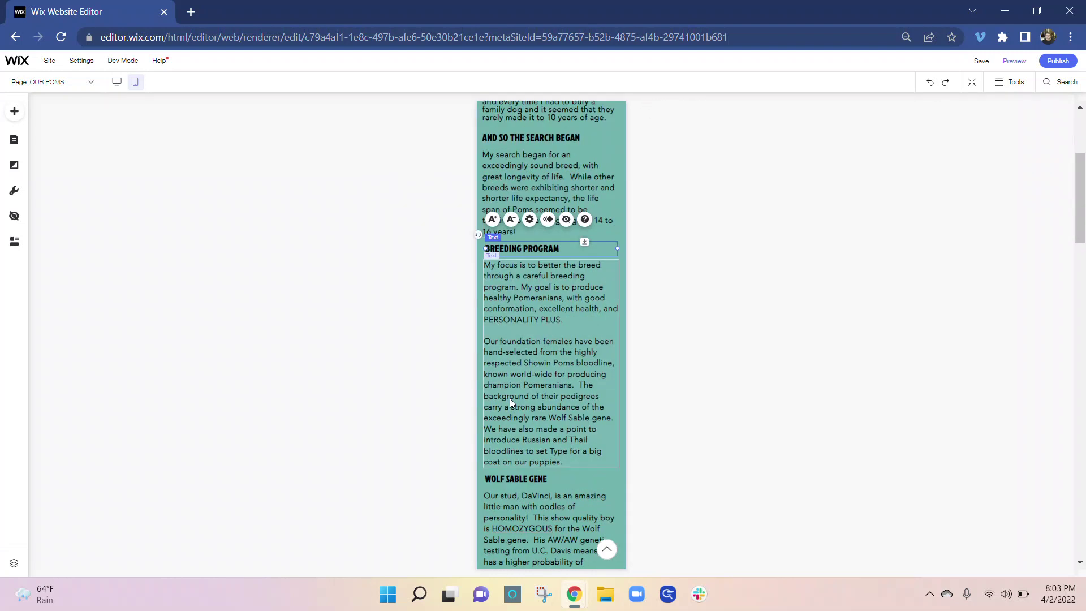
pyautogui.scroll(-1, 511, 398)
pyautogui.click(511, 406)
pyautogui.click(495, 377)
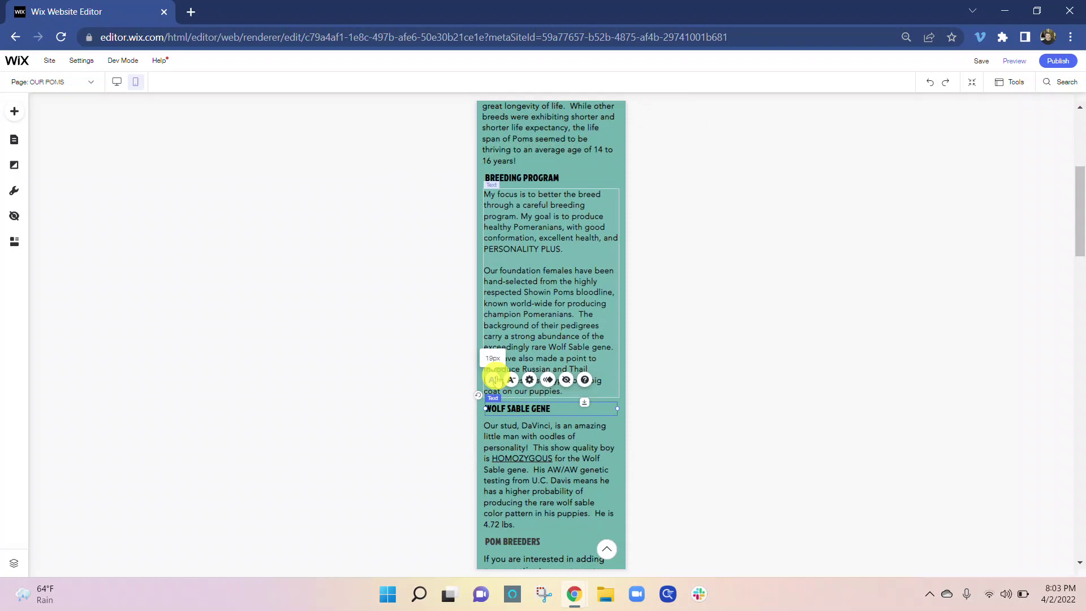
# - Enlarge the POM BREEDERS heading to 20px and choose black (#000000) for its text colour
pyautogui.scroll(-2, 495, 378)
pyautogui.click(498, 402)
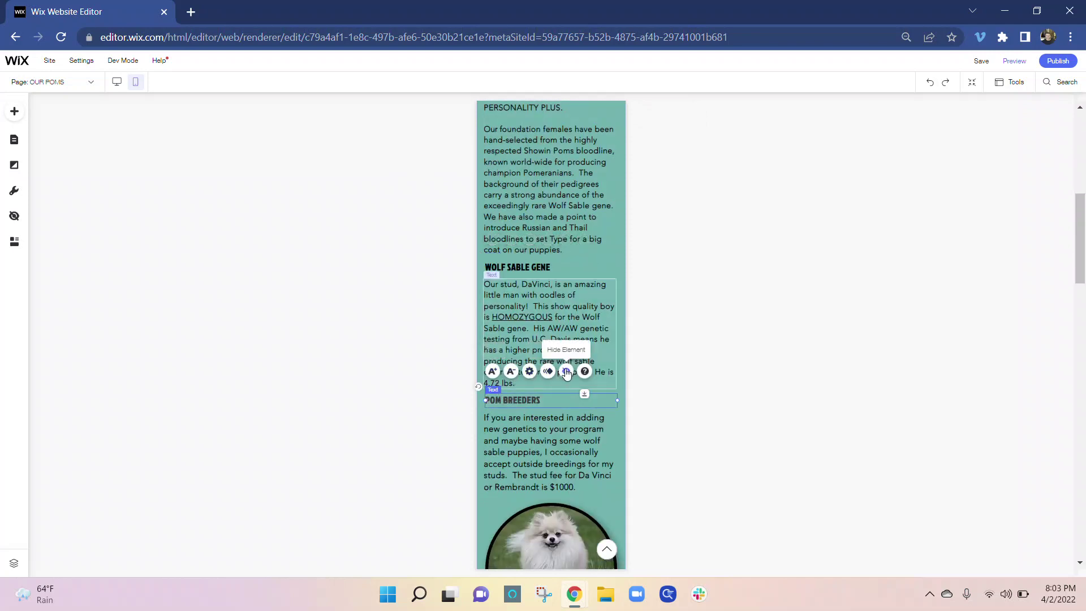
pyautogui.click(528, 371)
pyautogui.click(448, 443)
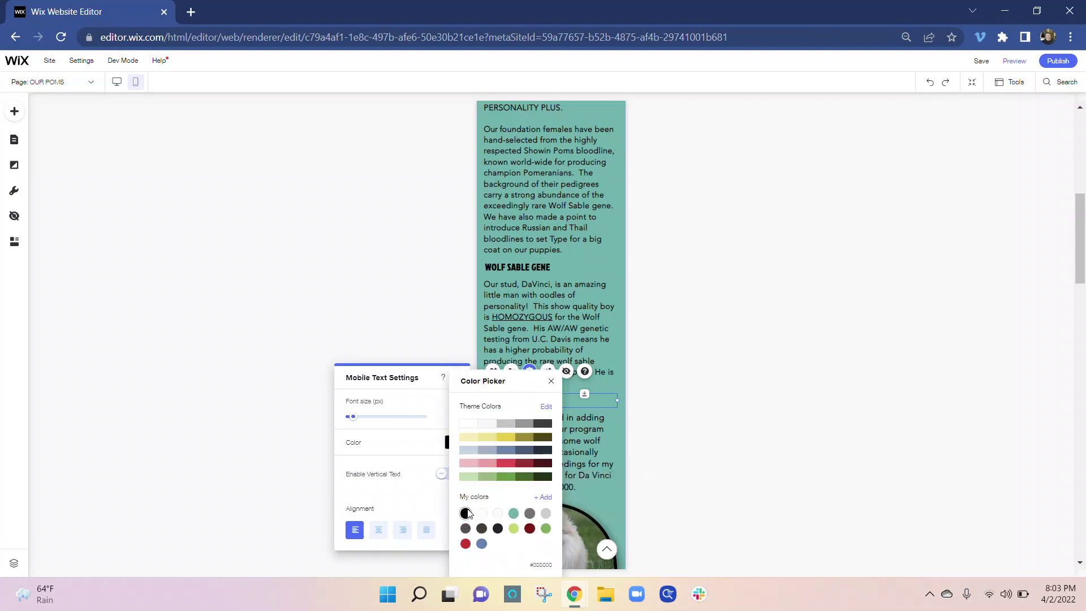
# - Apply black to POM BREEDERS and close its mobile text settings
pyautogui.click(551, 382)
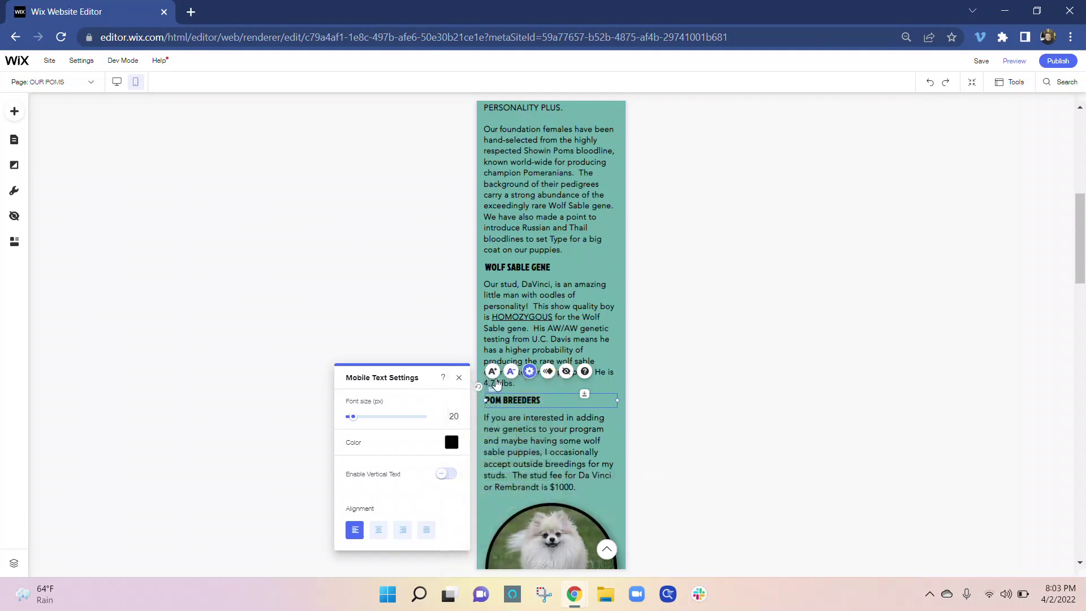
pyautogui.click(460, 378)
pyautogui.scroll(4, 575, 306)
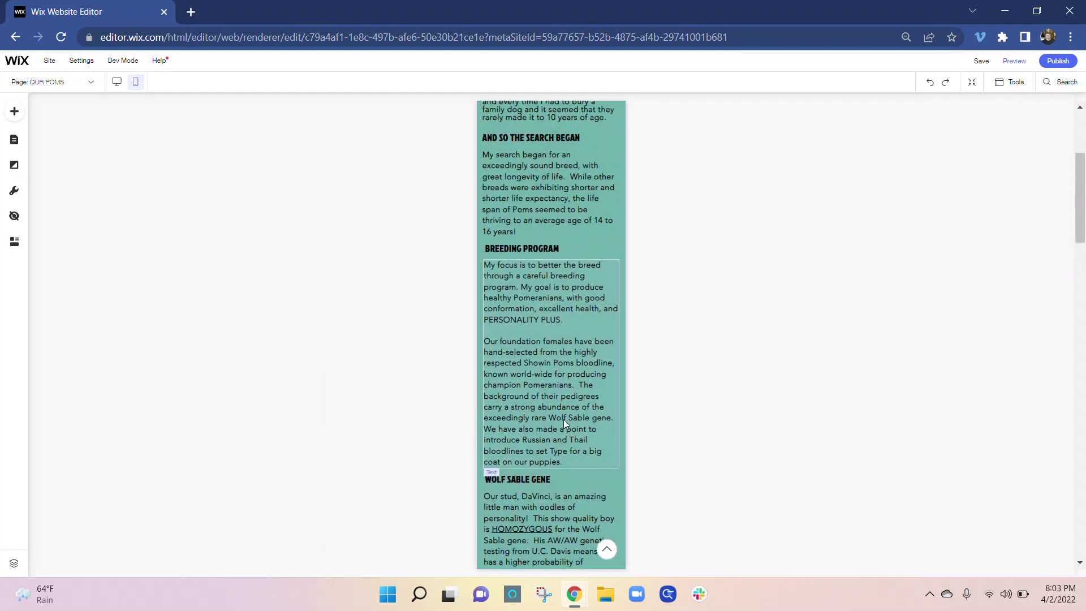
pyautogui.scroll(2, 563, 419)
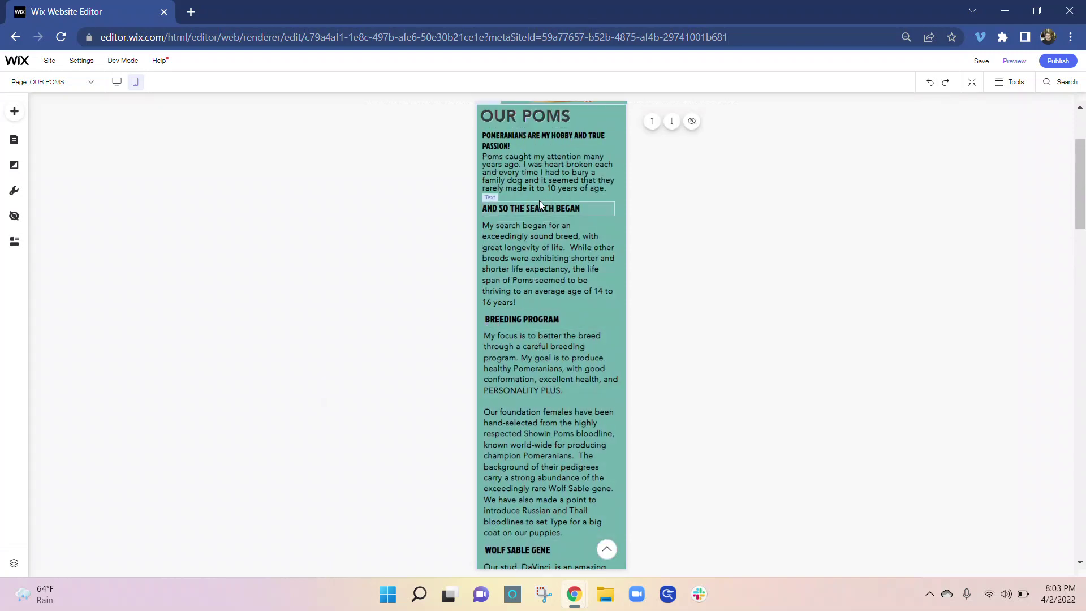
pyautogui.scroll(2, 540, 193)
# - Enlarge POMERANIANS ARE MY HOBBY AND TRUE PASSION! to 20px and narrow its box to 254 px
pyautogui.click(529, 212)
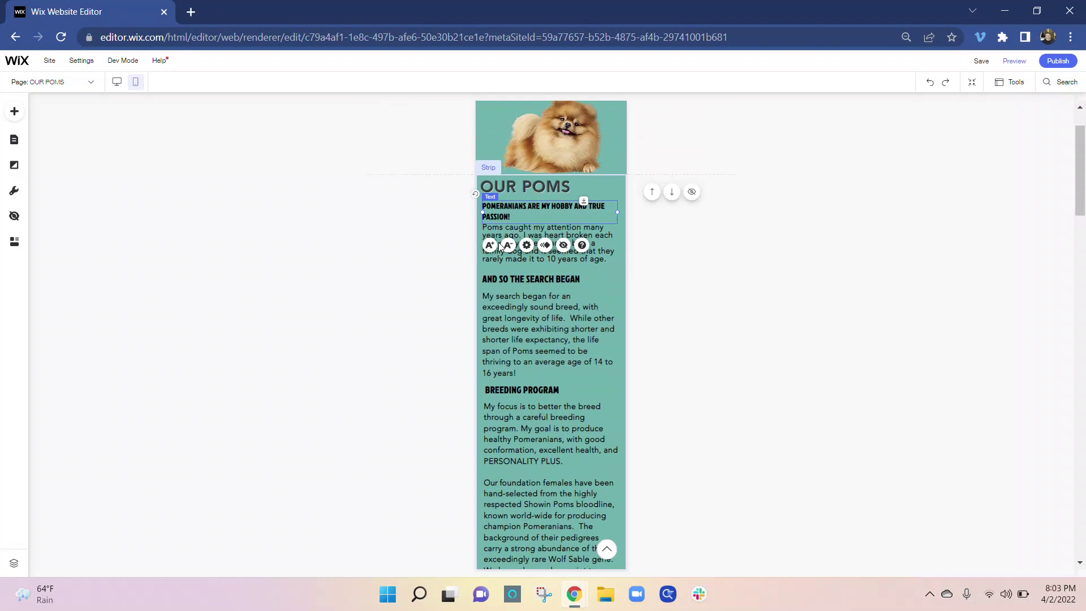
pyautogui.click(489, 245)
pyautogui.click(489, 248)
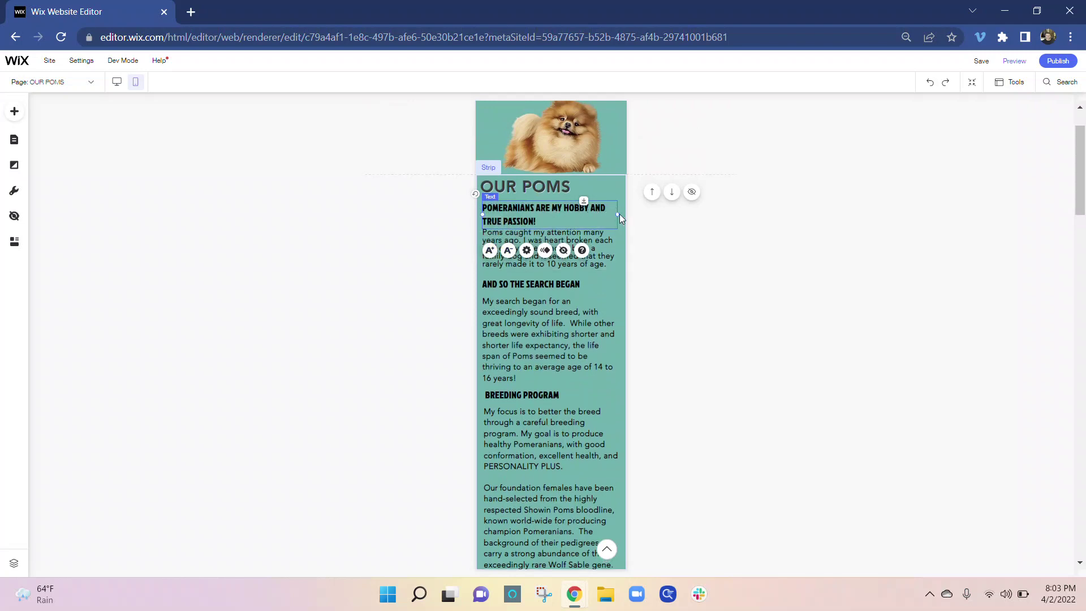
pyautogui.moveTo(615, 215); pyautogui.dragTo(601, 214)
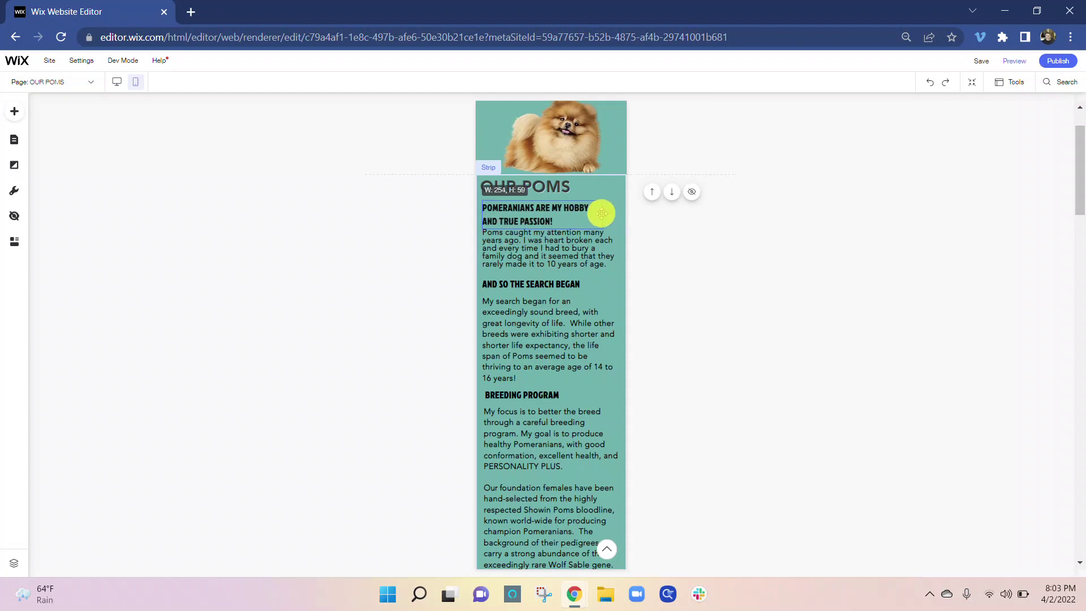
pyautogui.click(705, 263)
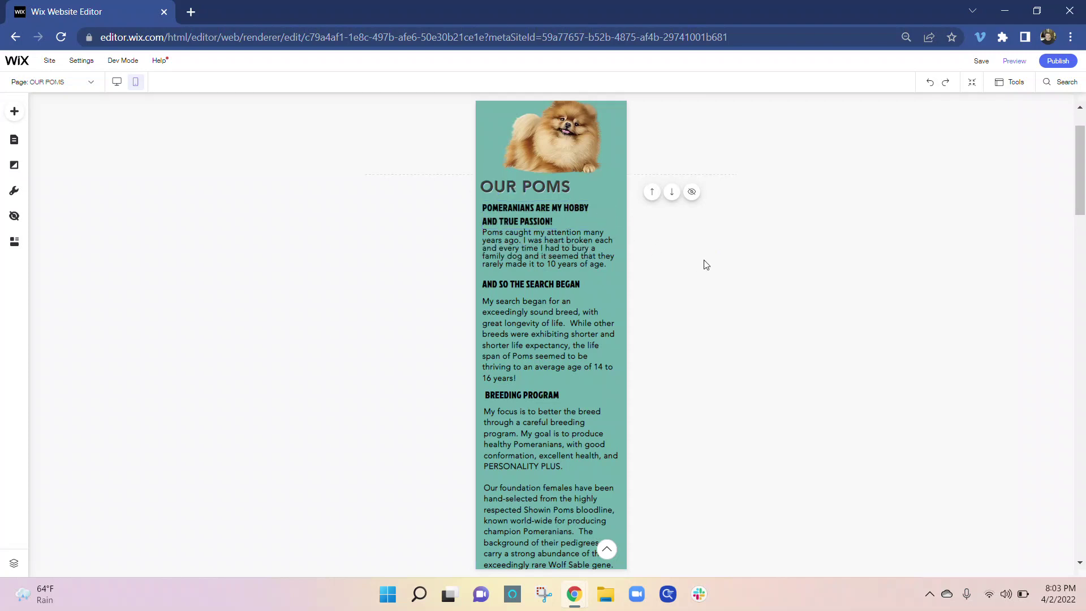
# - Enlarge the Poms caught my attention, My search began and My focus is to better paragraphs
pyautogui.click(523, 252)
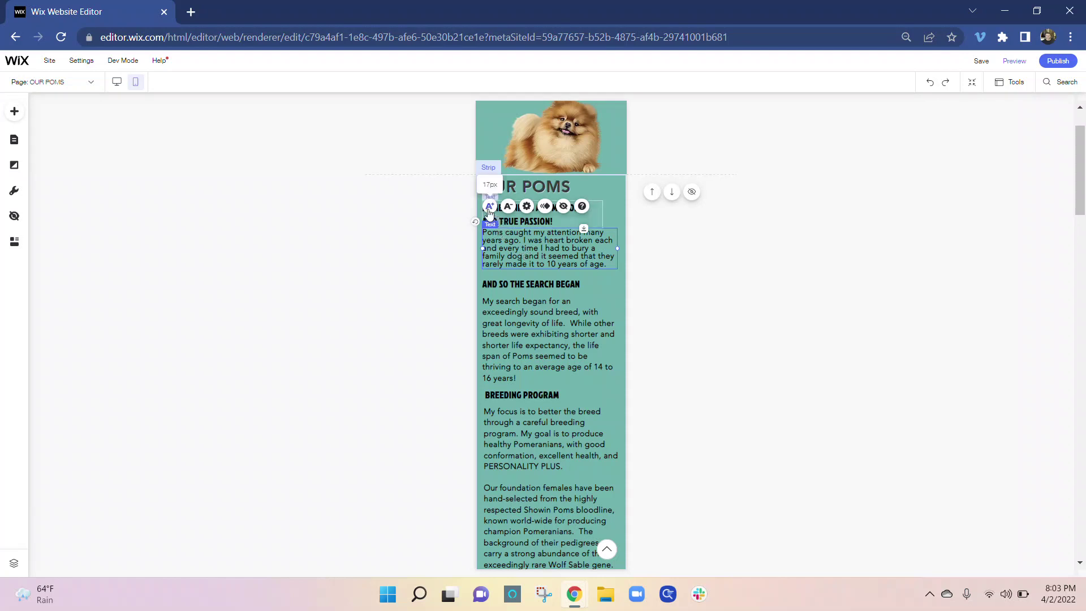
pyautogui.click(489, 207)
pyautogui.click(517, 311)
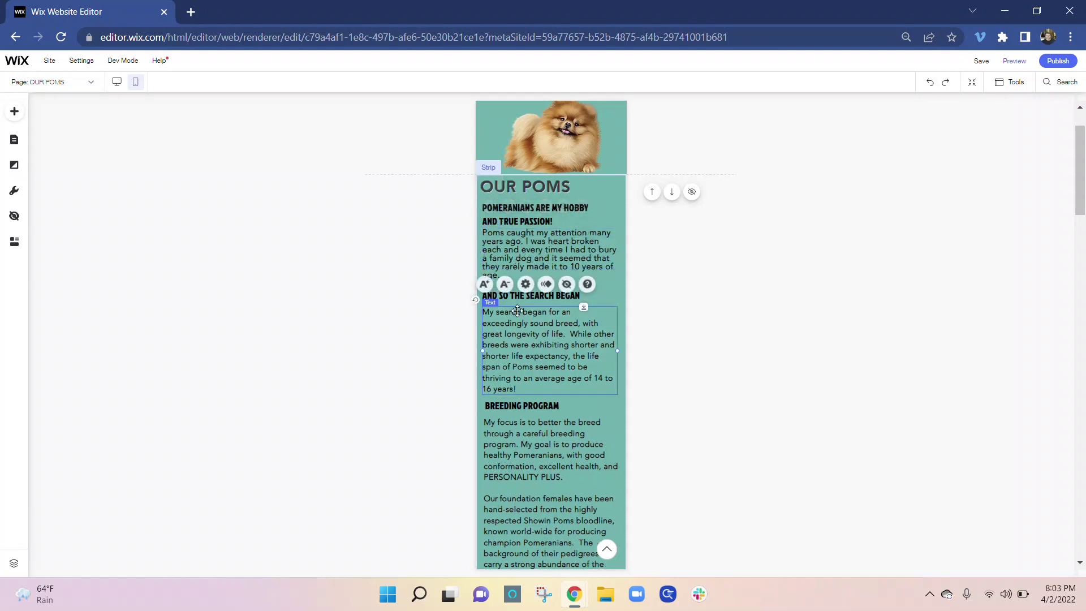
pyautogui.click(484, 284)
pyautogui.scroll(-1, 492, 294)
pyautogui.click(509, 385)
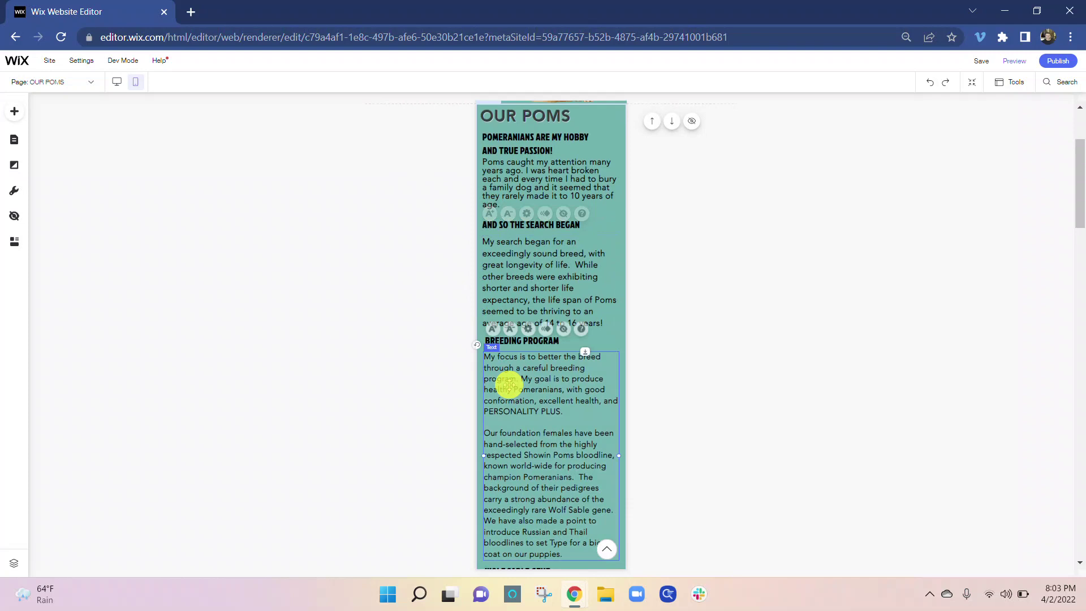
pyautogui.click(491, 329)
# - Enlarge the Our stud, DaVinci paragraph to 18px, then scroll the page to check text sizes
pyautogui.scroll(-4, 531, 359)
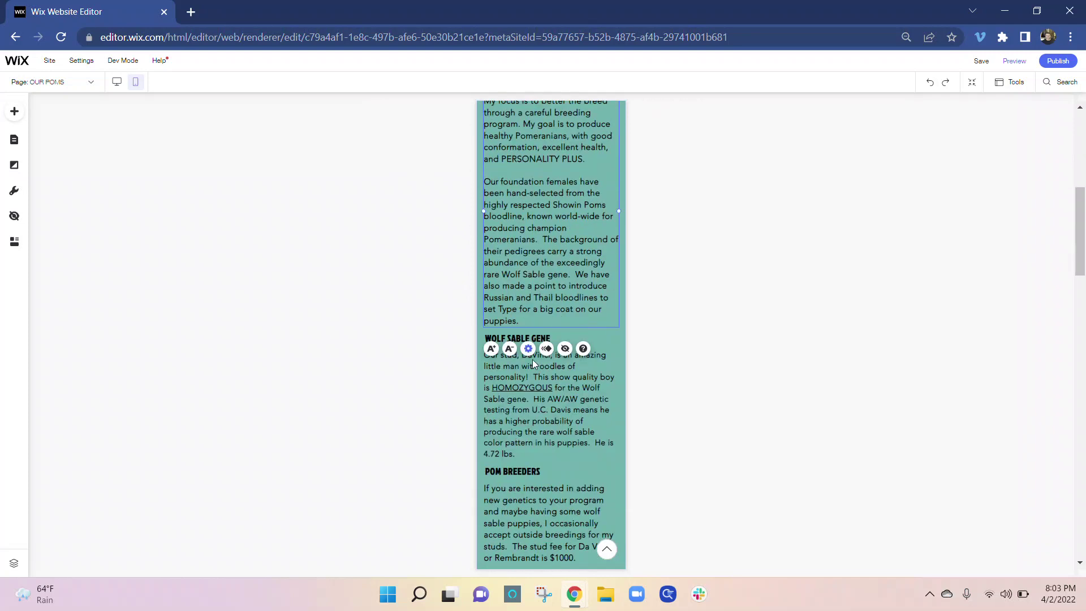
pyautogui.click(526, 374)
pyautogui.click(492, 302)
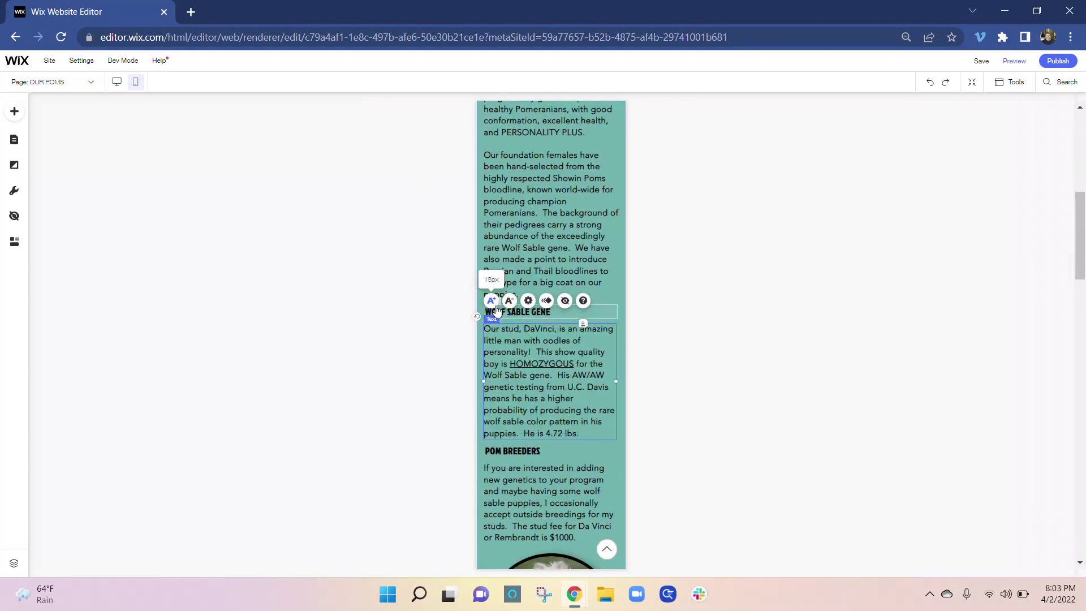
pyautogui.scroll(-3, 508, 374)
pyautogui.click(528, 296)
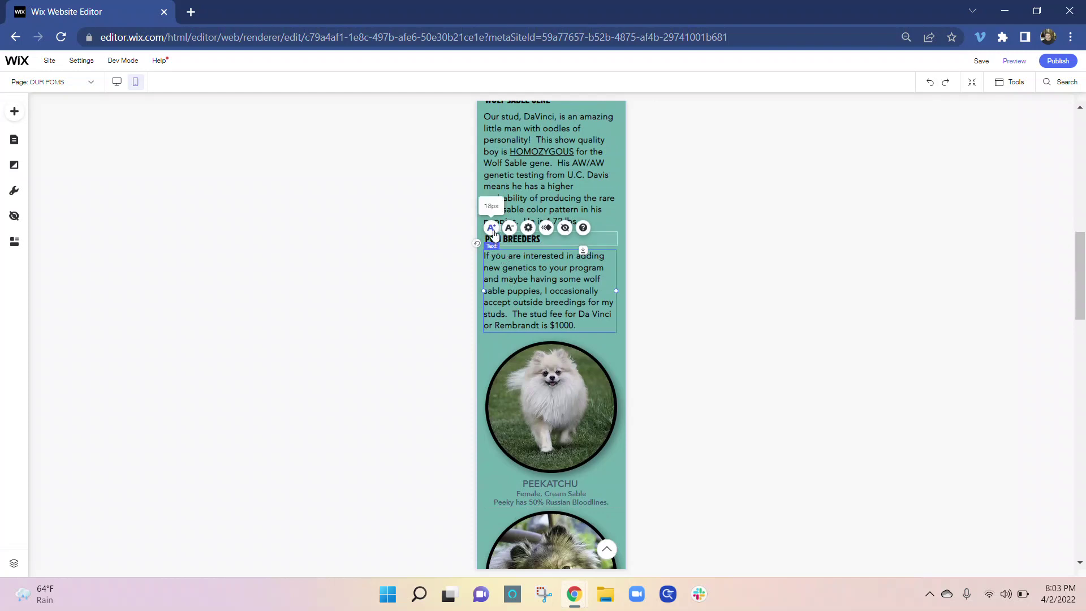
pyautogui.click(617, 296)
pyautogui.scroll(1, 595, 247)
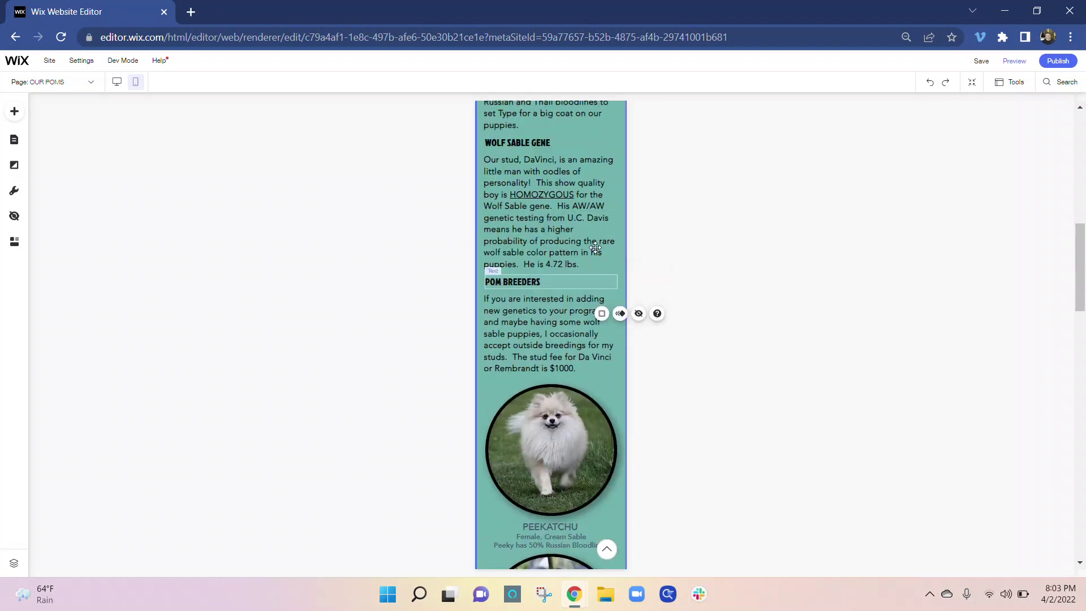
pyautogui.scroll(7, 595, 247)
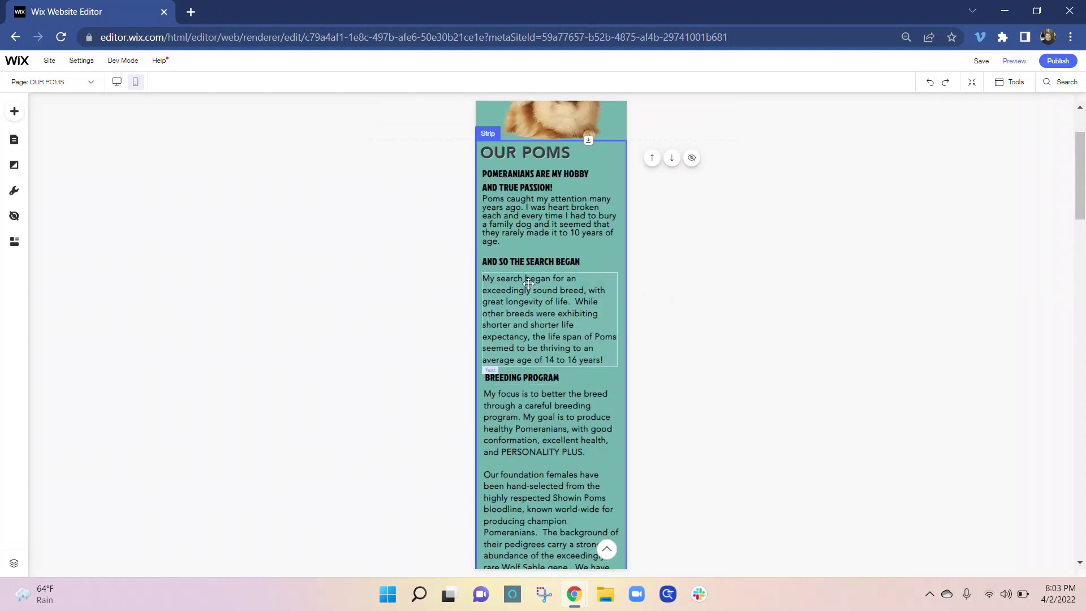
pyautogui.scroll(2, 529, 283)
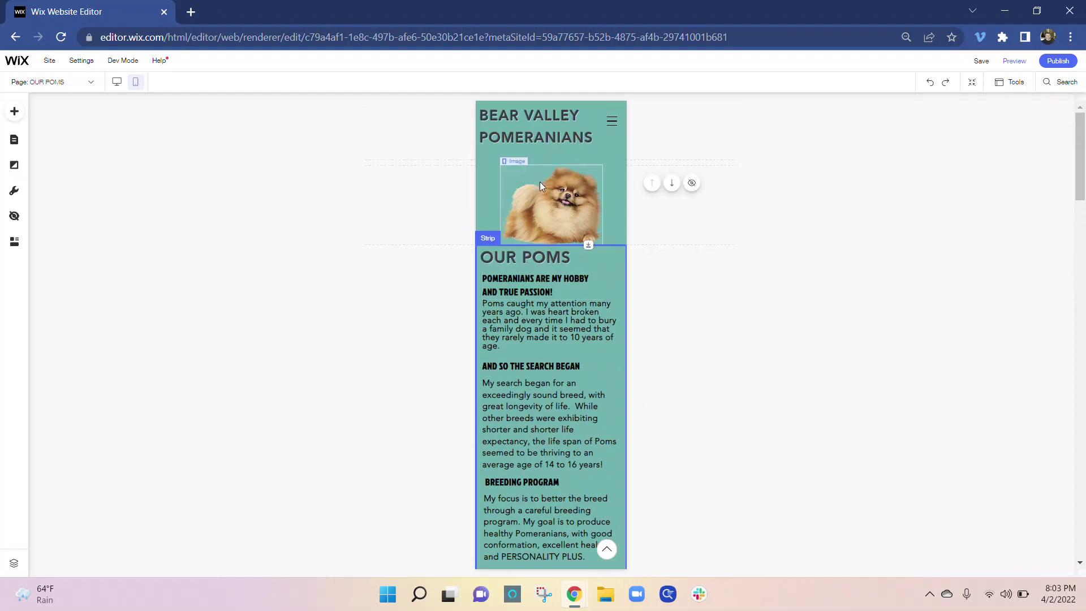
pyautogui.scroll(-10, 540, 185)
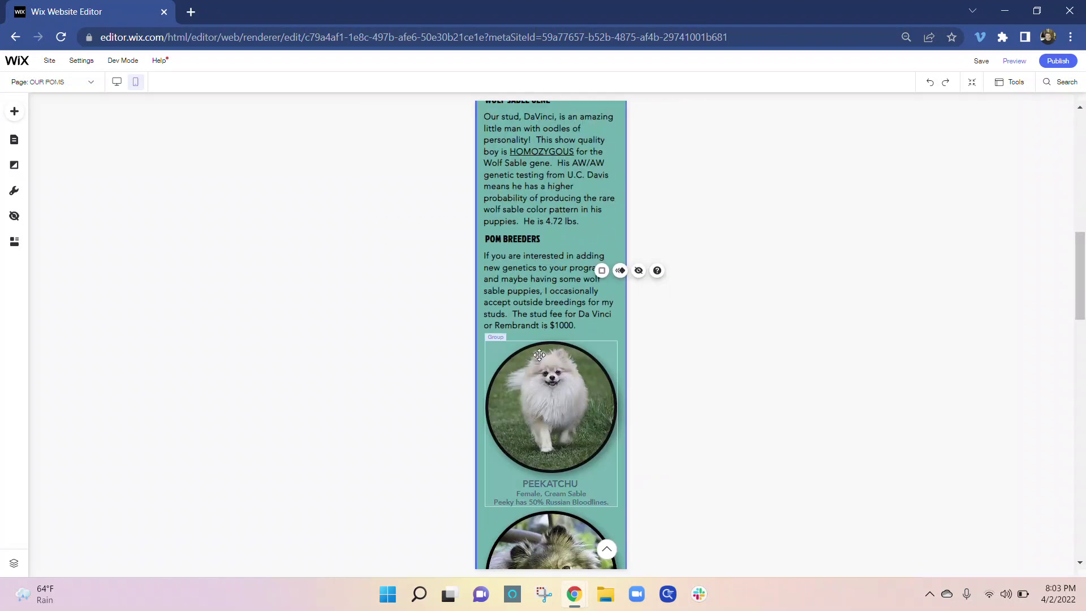
pyautogui.scroll(-2, 540, 362)
pyautogui.scroll(2, 548, 370)
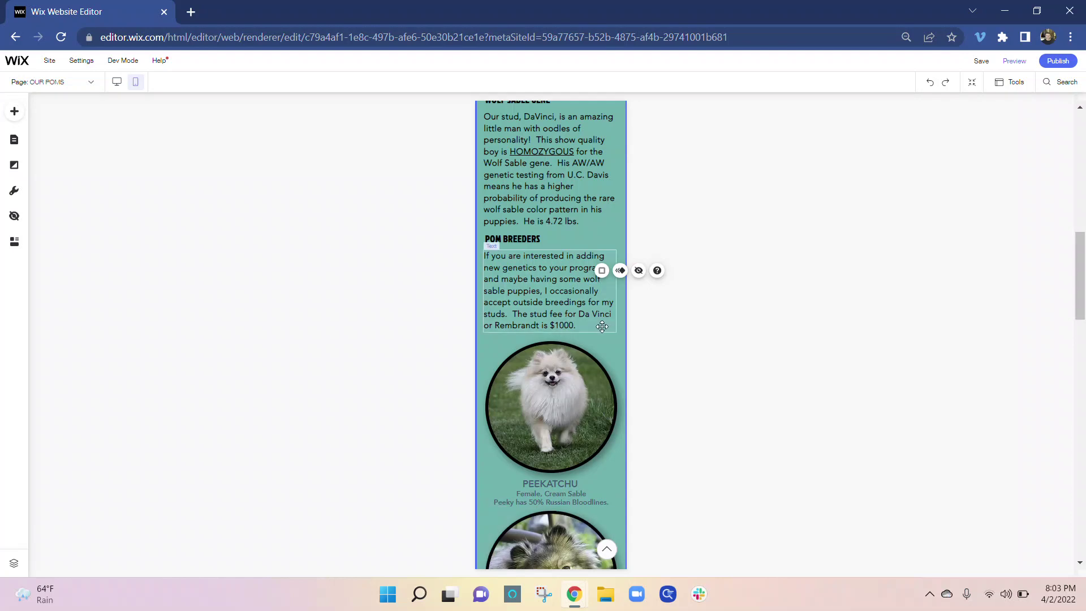
pyautogui.scroll(10, 601, 326)
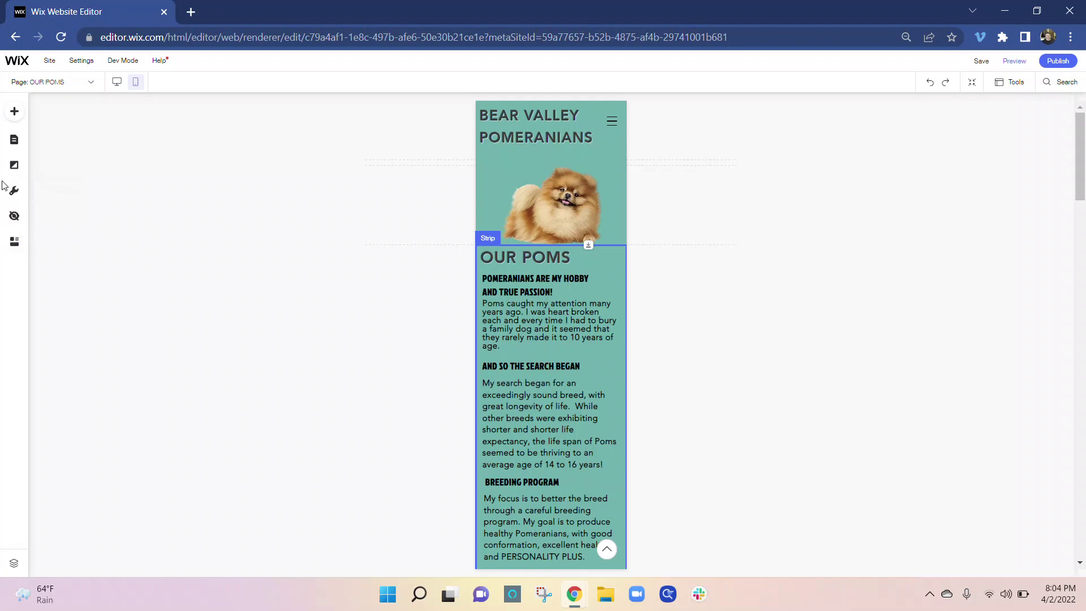
# - Add the Quick Action Bar from Mobile Tools, skip its setup panel, and select the new bar
pyautogui.click(15, 196)
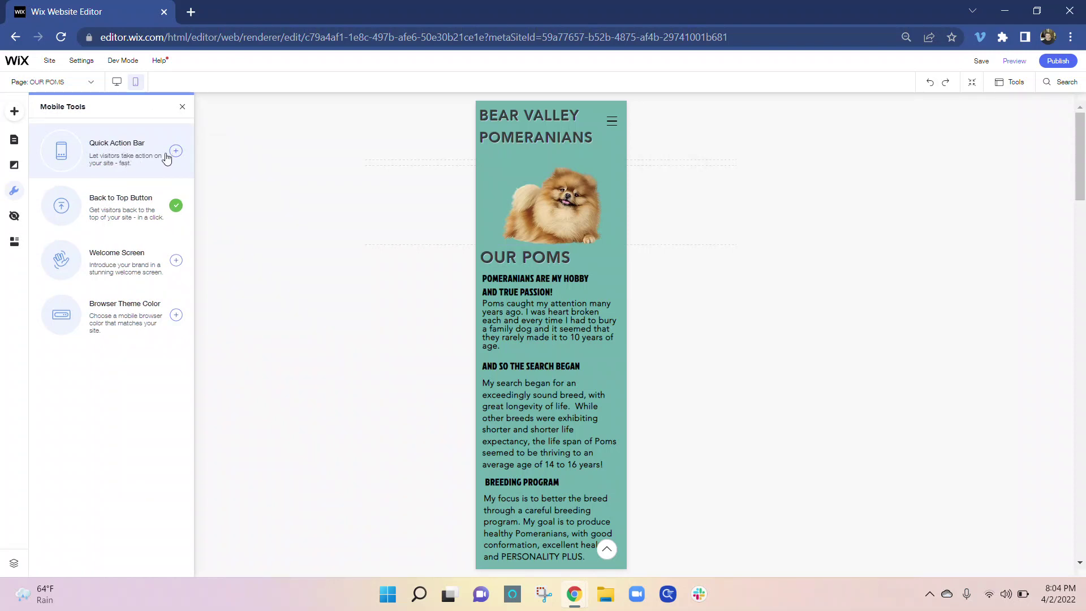
pyautogui.click(175, 151)
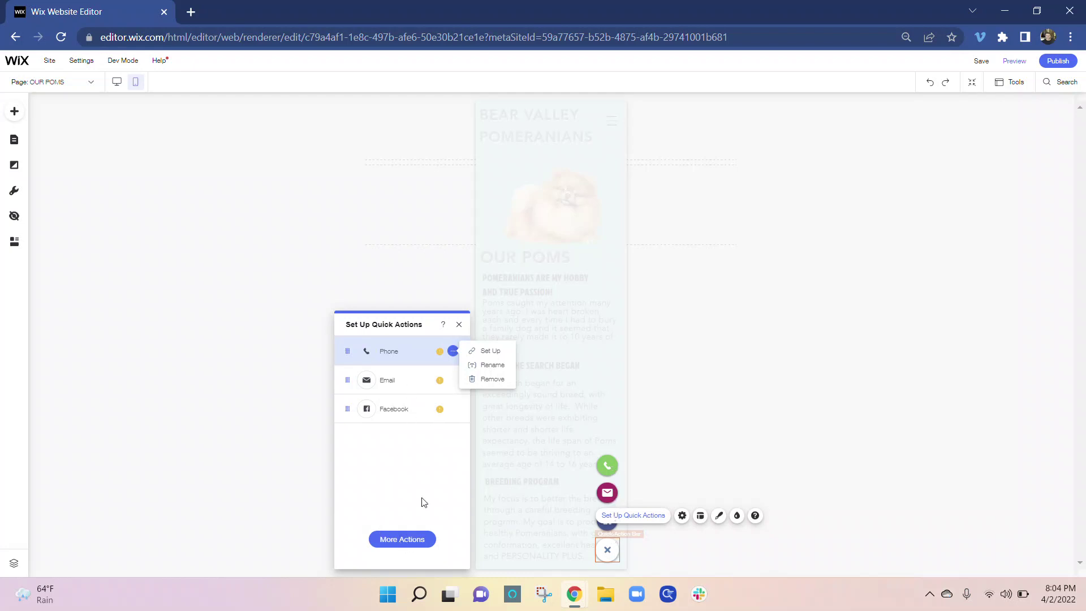
pyautogui.click(460, 325)
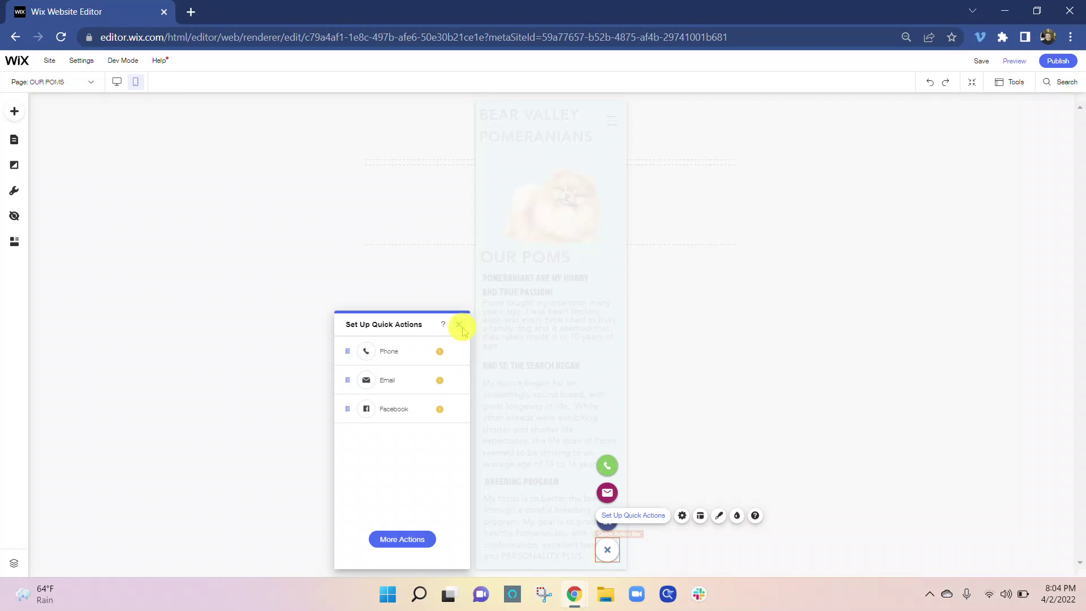
pyautogui.click(13, 193)
pyautogui.click(180, 151)
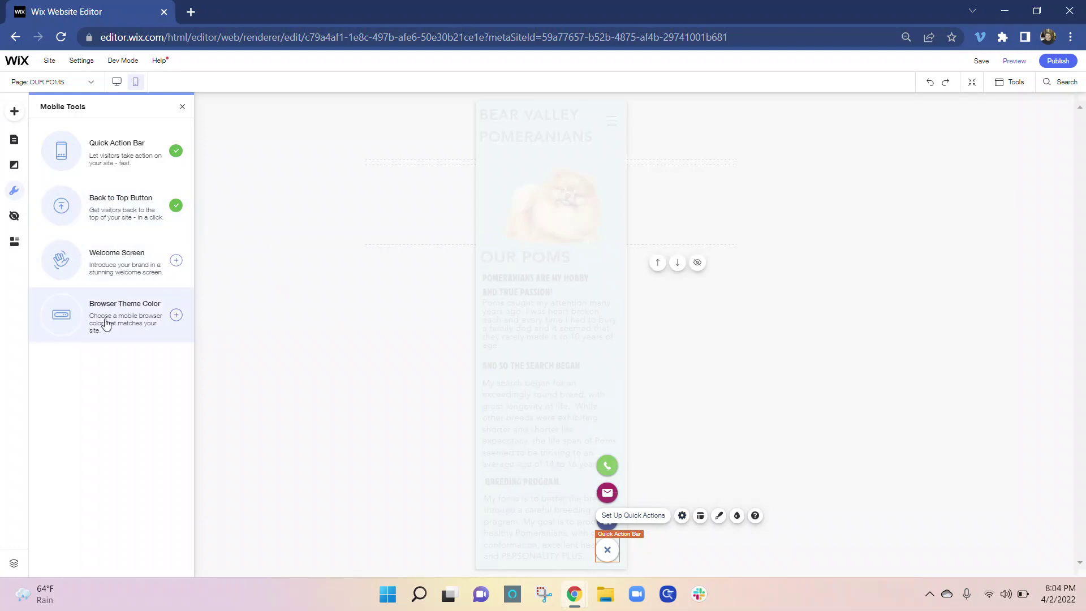
# - Preview the Bounce-in, Expand-in, Blur-in, Spin-in, Fly-in and Fade-in welcome screen logo animations
pyautogui.click(103, 260)
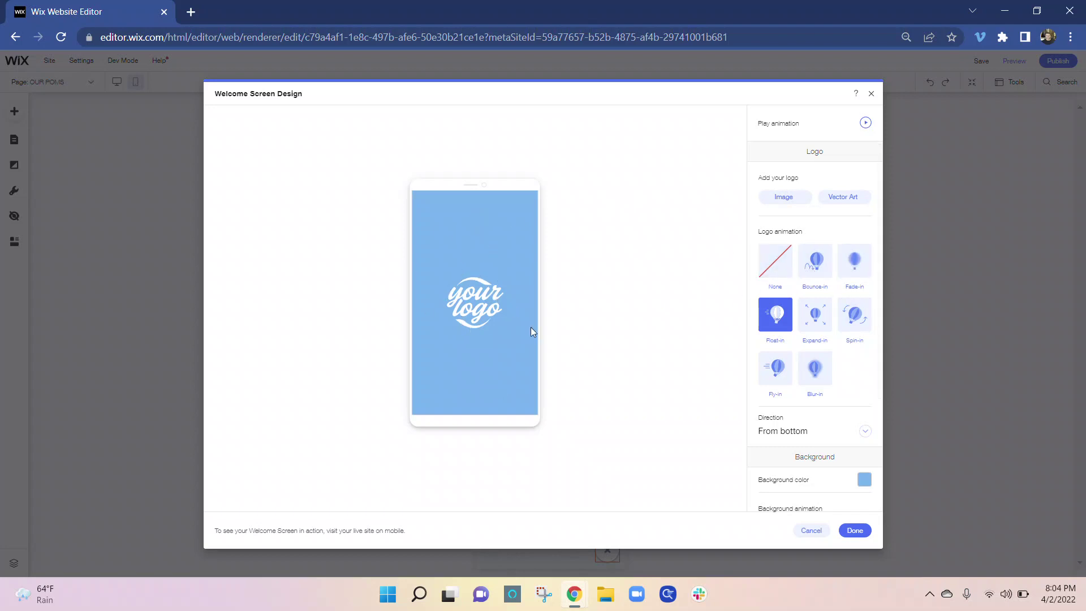
pyautogui.click(815, 261)
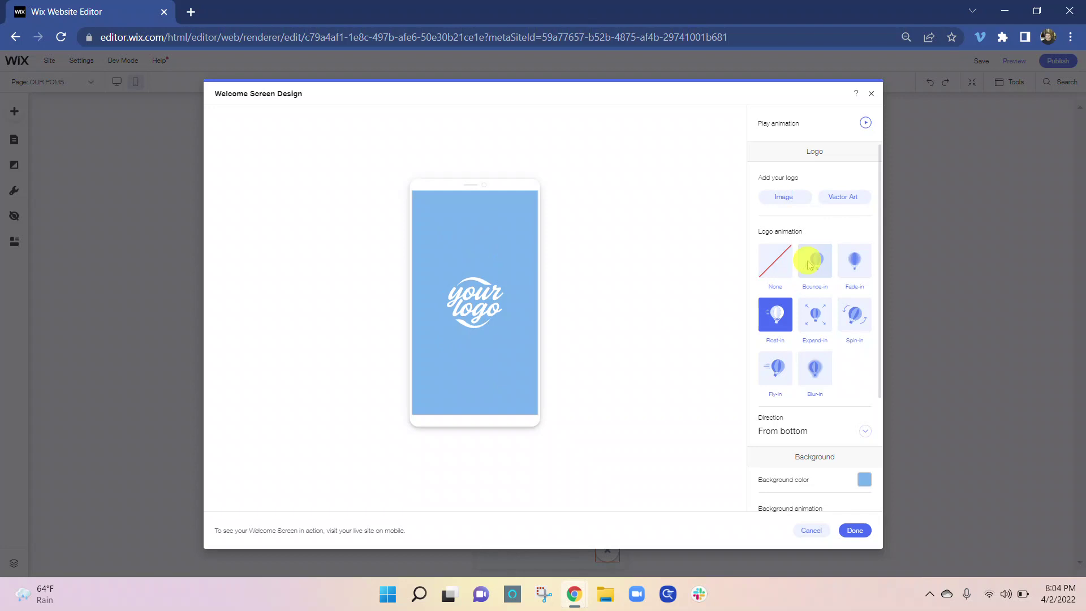
pyautogui.click(818, 333)
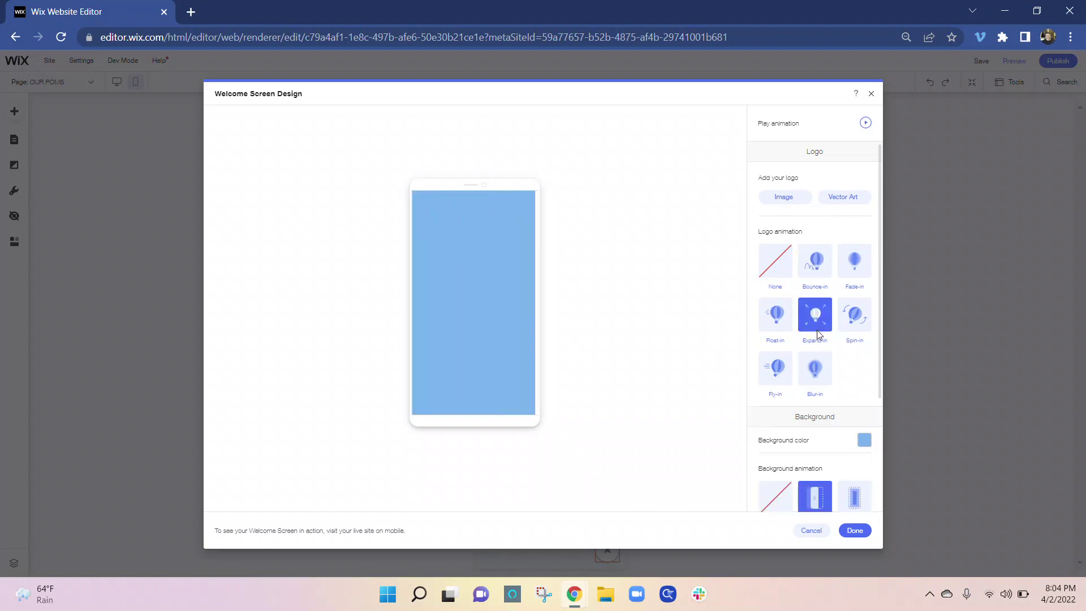
pyautogui.click(817, 374)
pyautogui.click(848, 333)
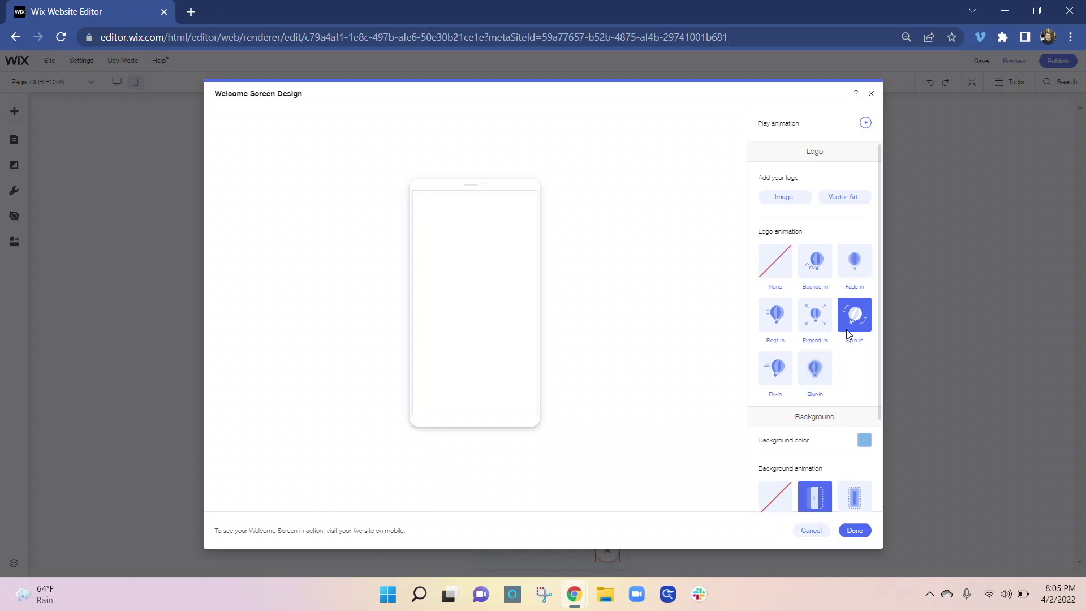
pyautogui.click(774, 376)
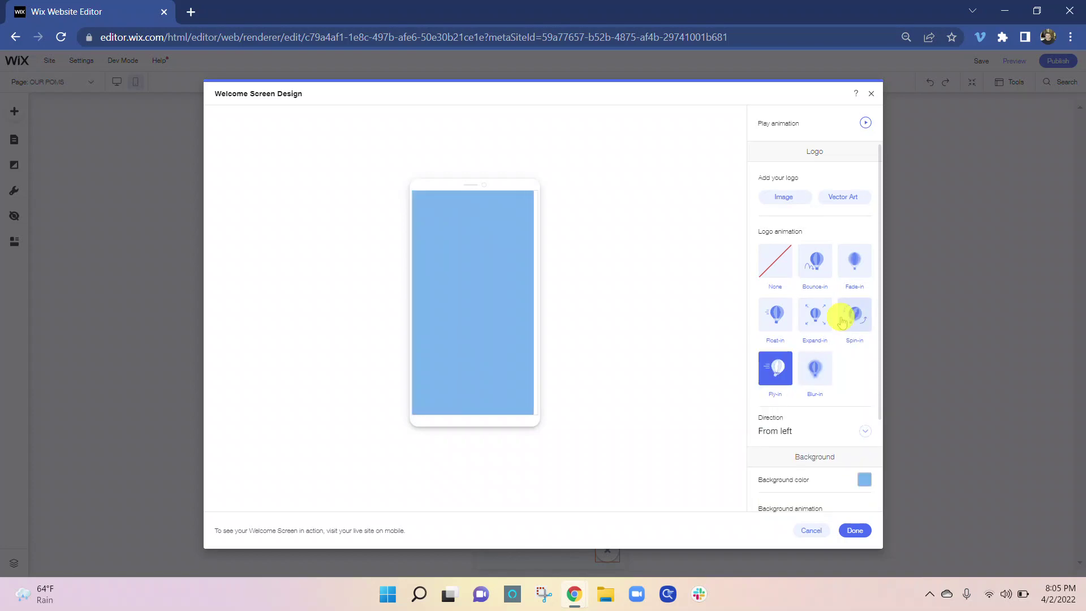
pyautogui.click(854, 260)
# - Preview the Fade-in and Expand-in background animations, then cancel the welcome screen
pyautogui.scroll(-2, 844, 332)
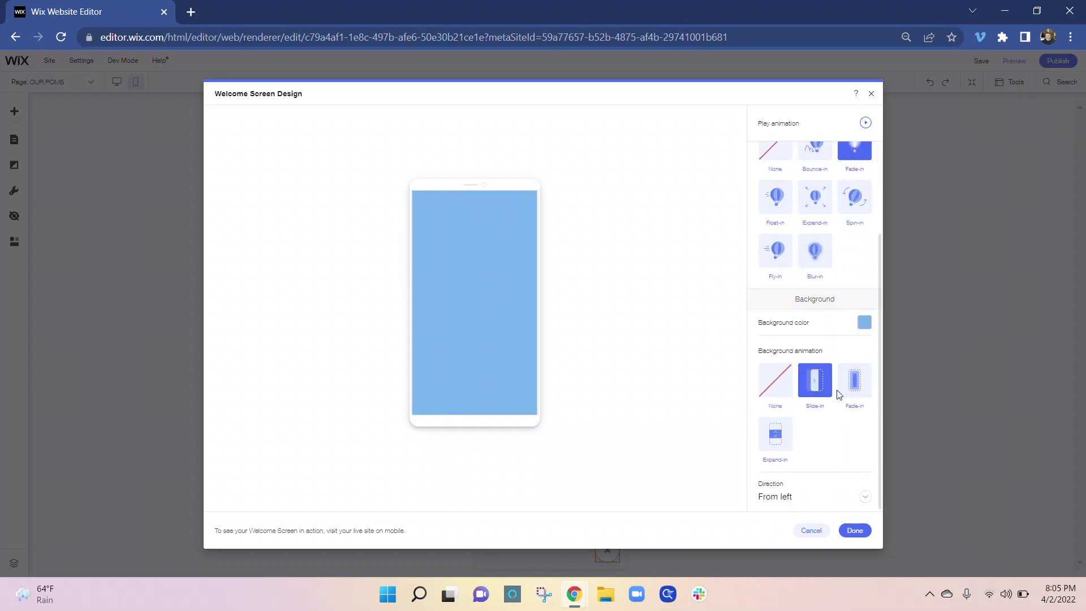
pyautogui.click(867, 386)
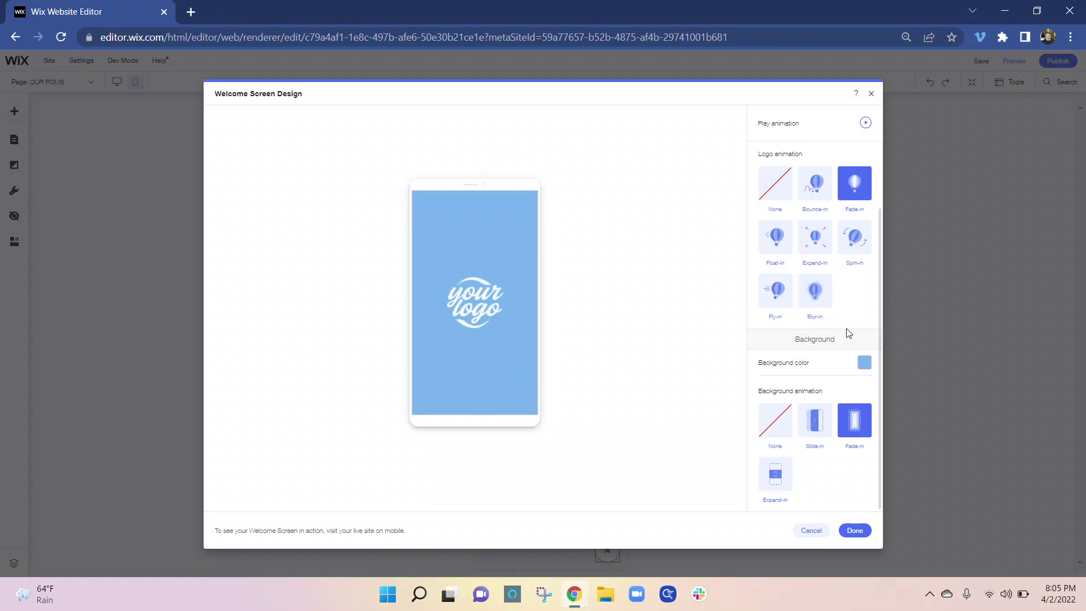
pyautogui.click(775, 473)
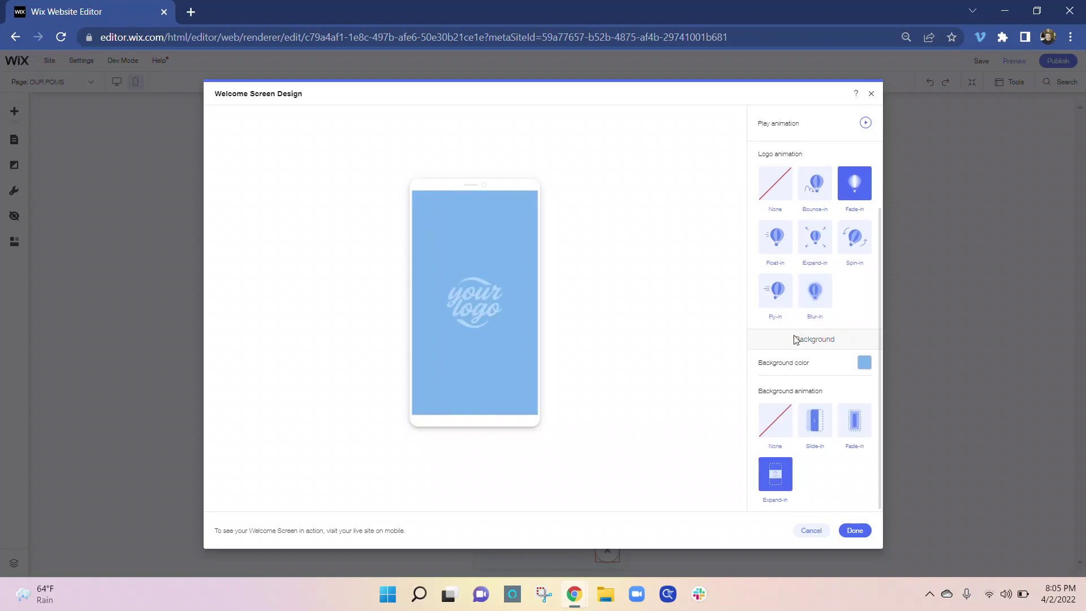
pyautogui.click(814, 532)
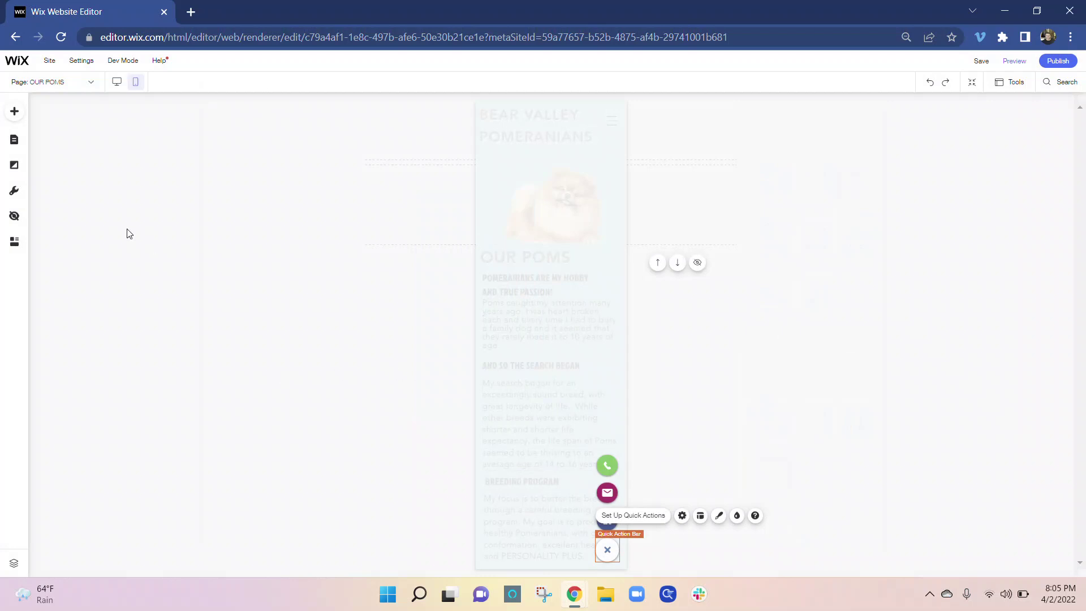
pyautogui.click(14, 190)
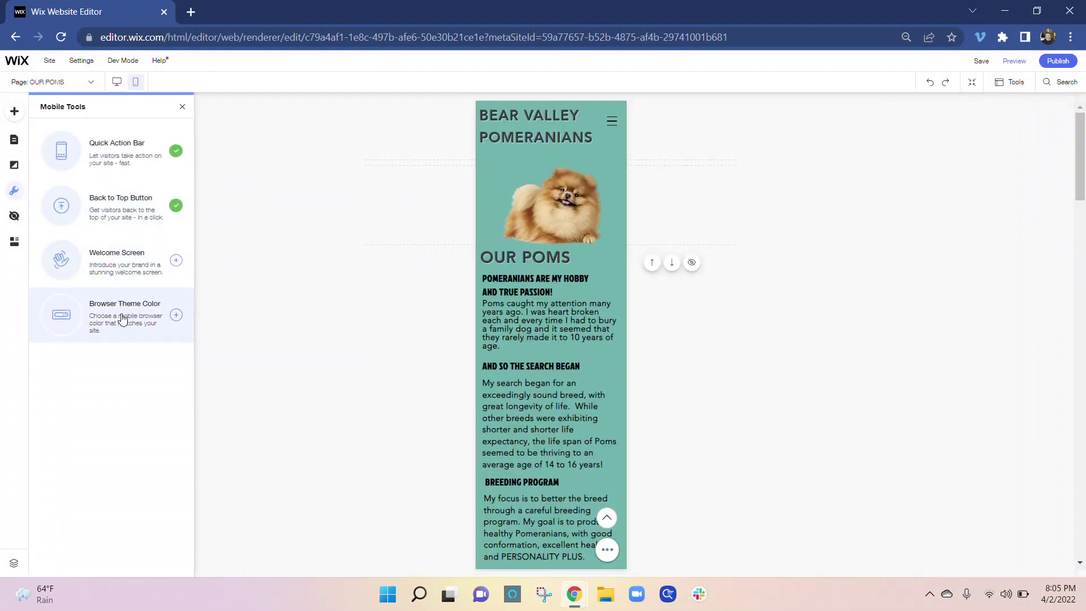
pyautogui.click(161, 320)
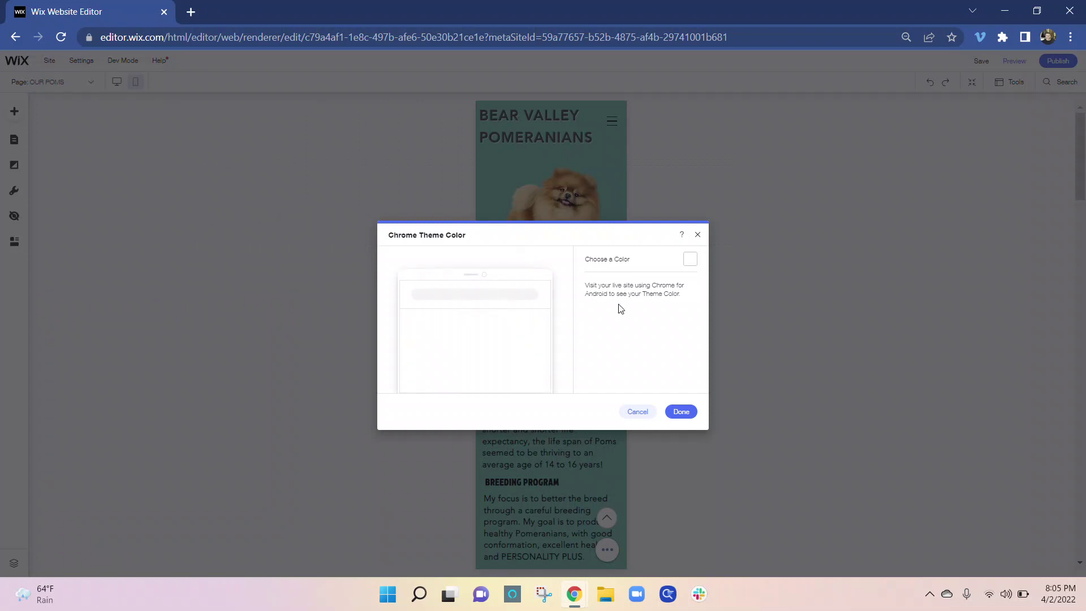
pyautogui.click(696, 262)
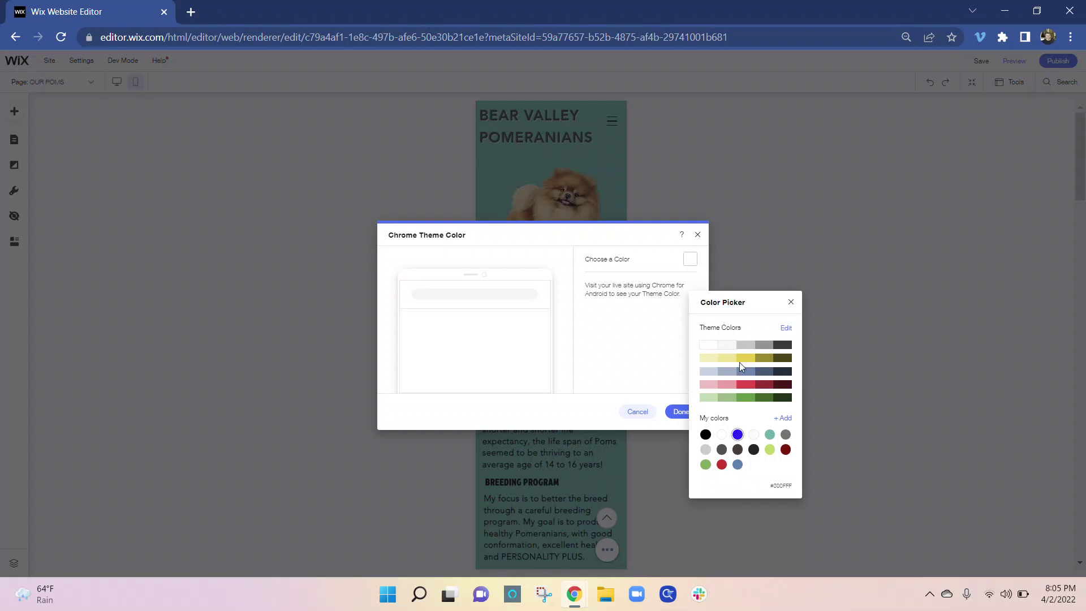
pyautogui.click(791, 303)
pyautogui.click(697, 234)
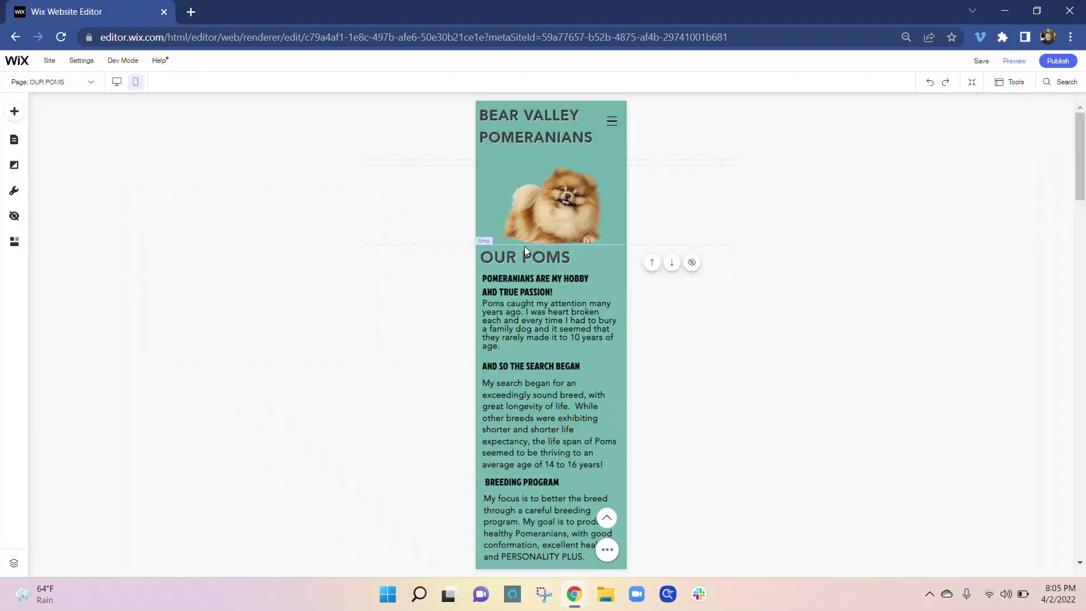